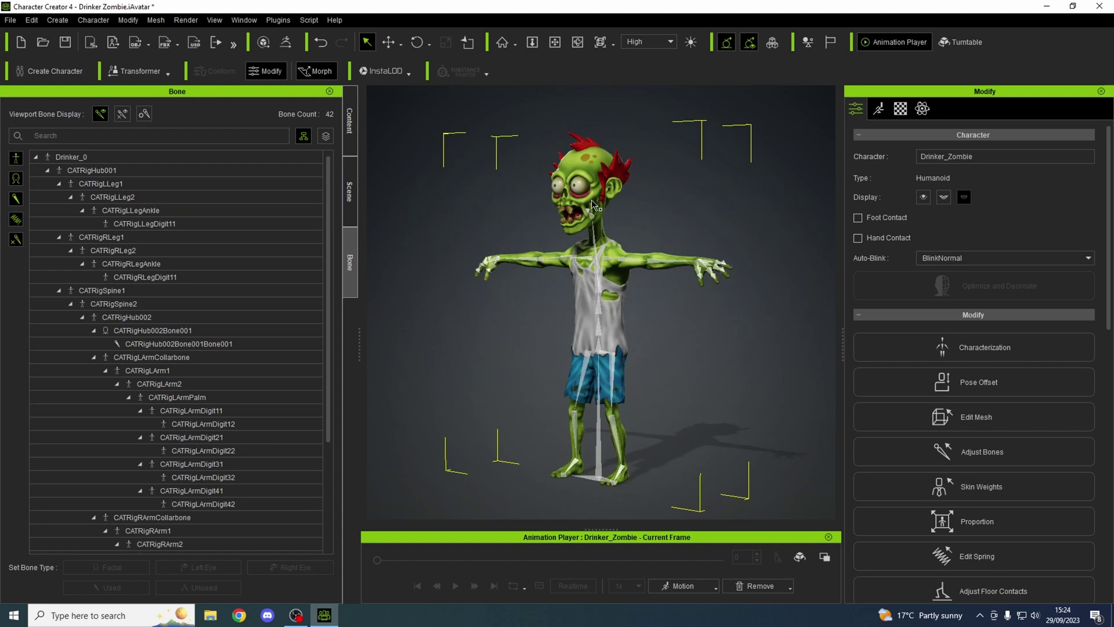
Step: Zoom, pan and orbit the view to frame the zombie's head
scroll(585, 203, "up", 5)
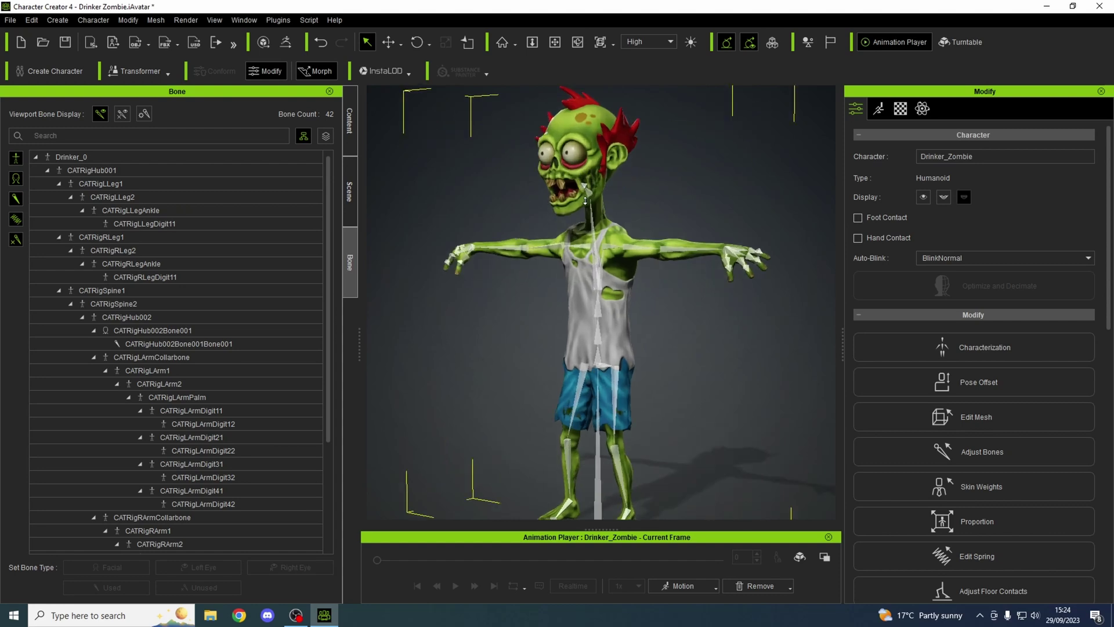
scroll(644, 264, "up", 4)
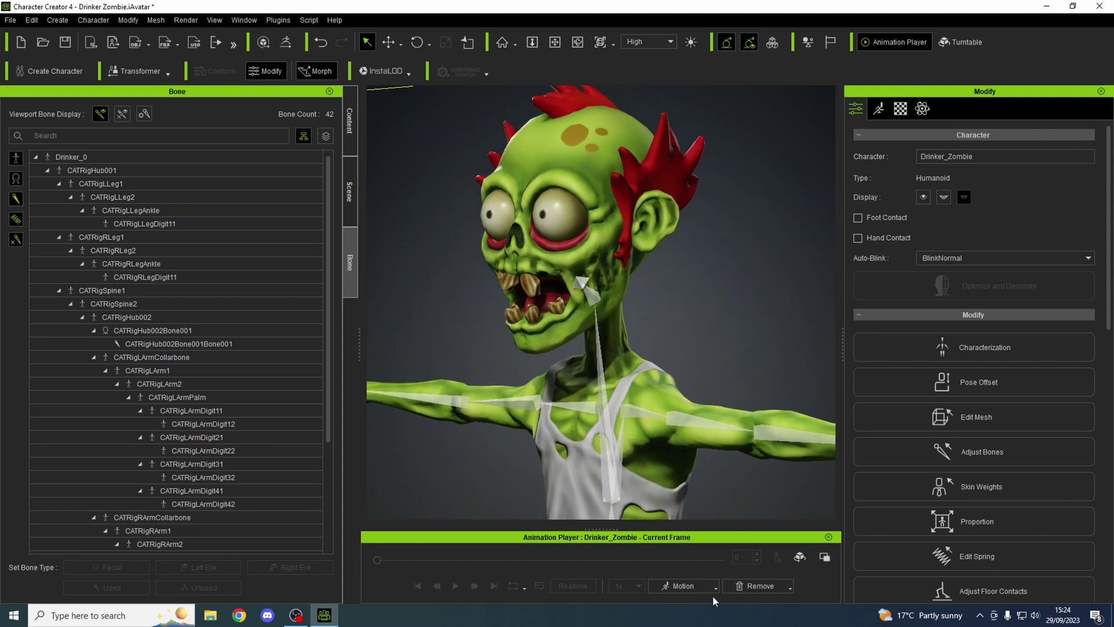
scroll(687, 405, "down", 5)
scroll(687, 406, "down", 3)
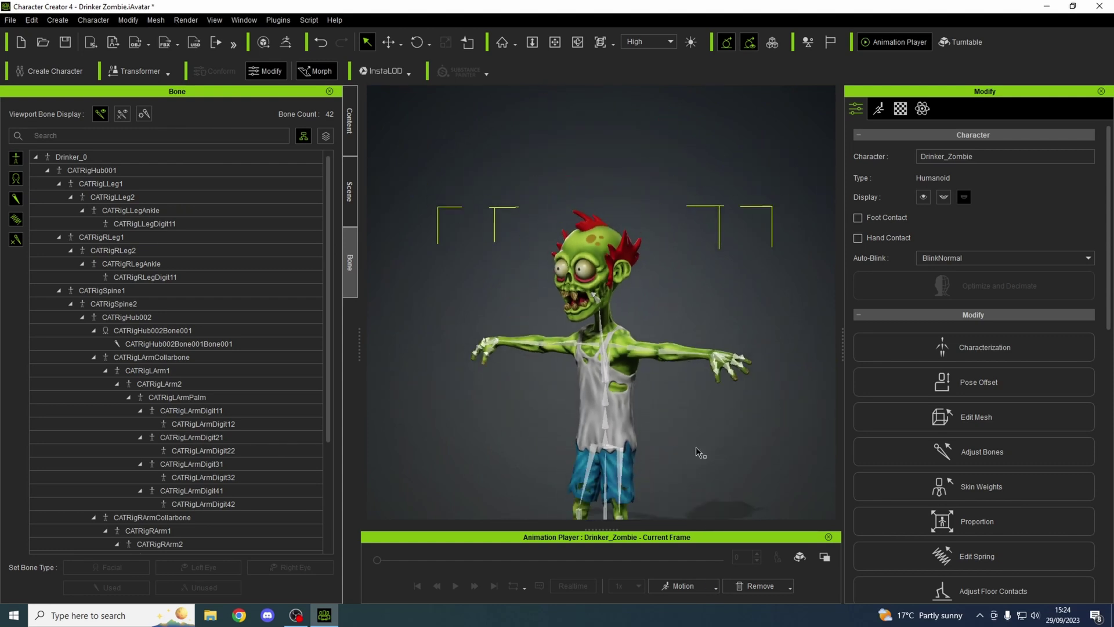
middle_click_drag(699, 453, 700, 428)
scroll(700, 428, "up", 5)
scroll(700, 428, "up", 5)
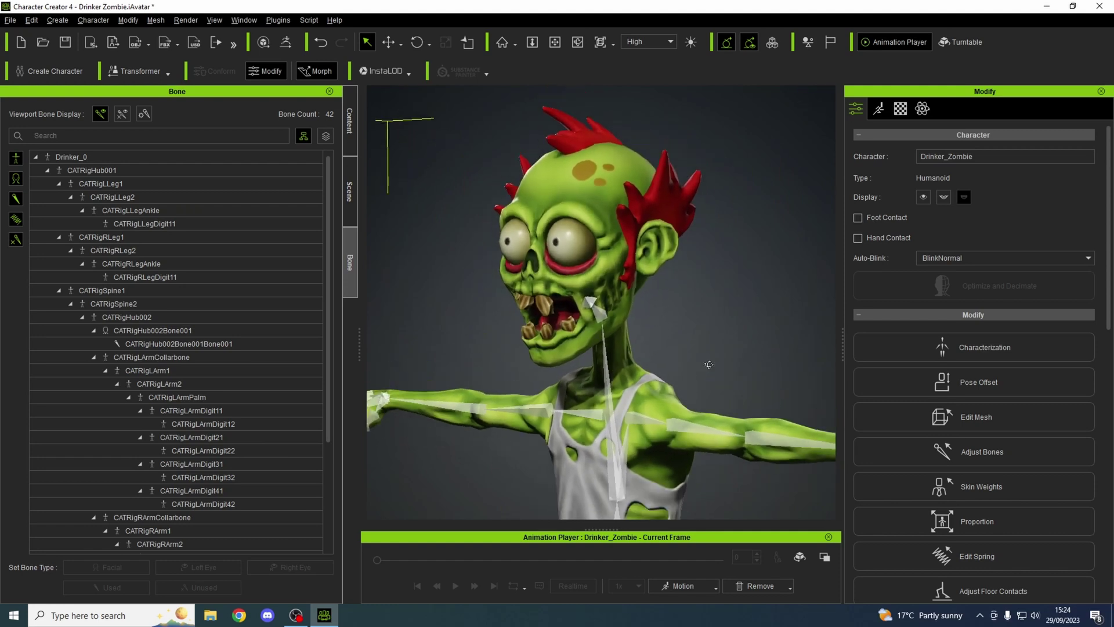
right_click_drag(709, 365, 691, 364)
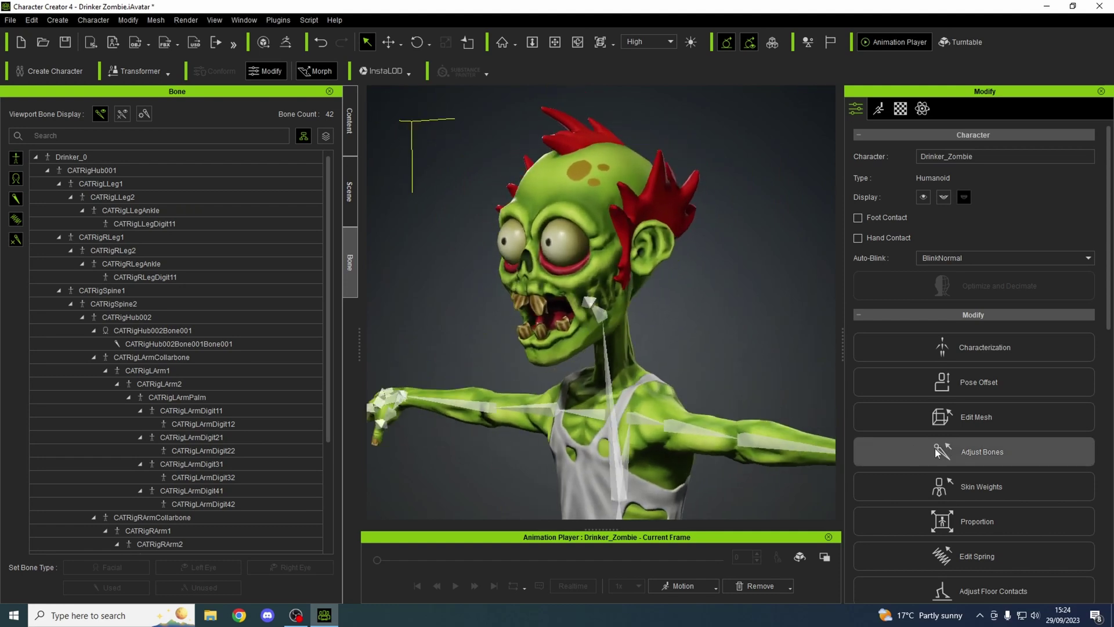
scroll(937, 455, "down", 5)
scroll(942, 490, "up", 2)
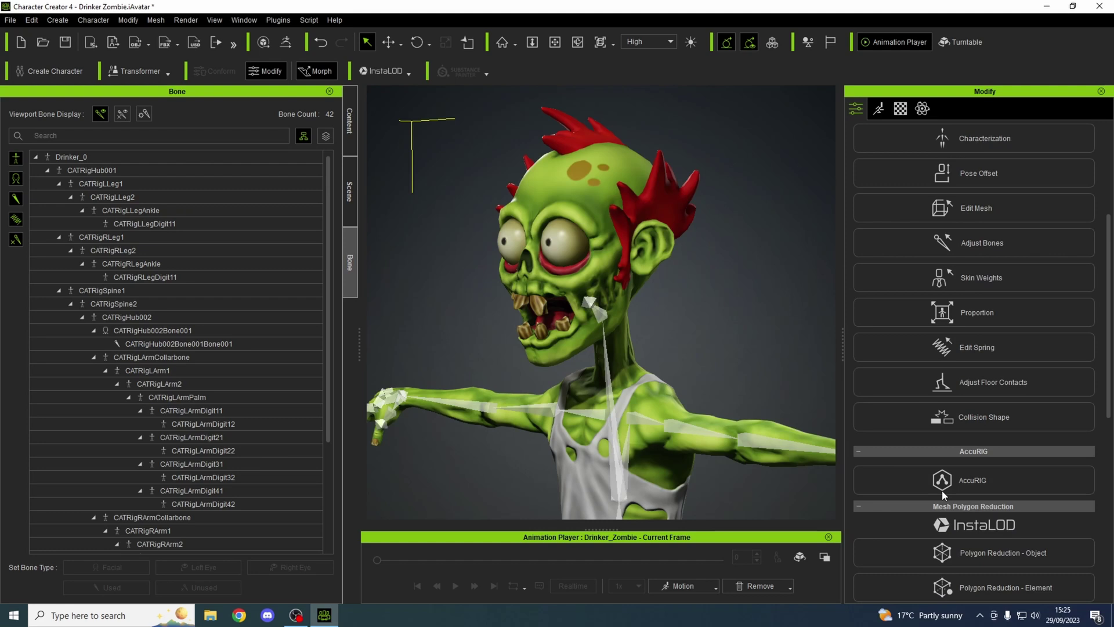
Step: Remove the old skeleton definition and create AccuRIG guides extrapolated from it
left_click(974, 481)
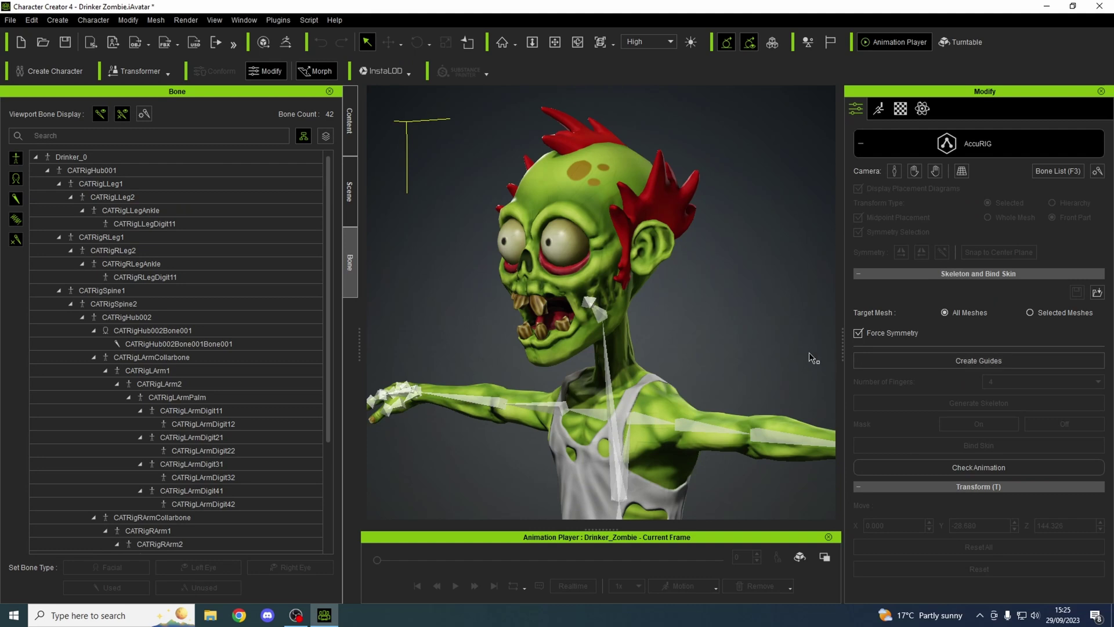
left_click(977, 360)
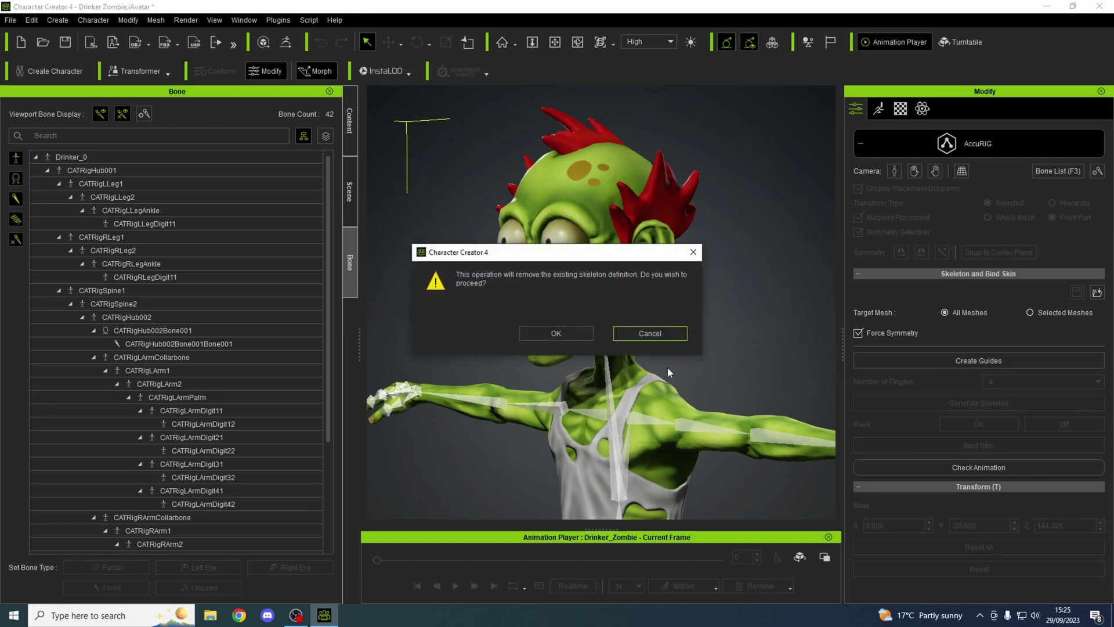
left_click(563, 332)
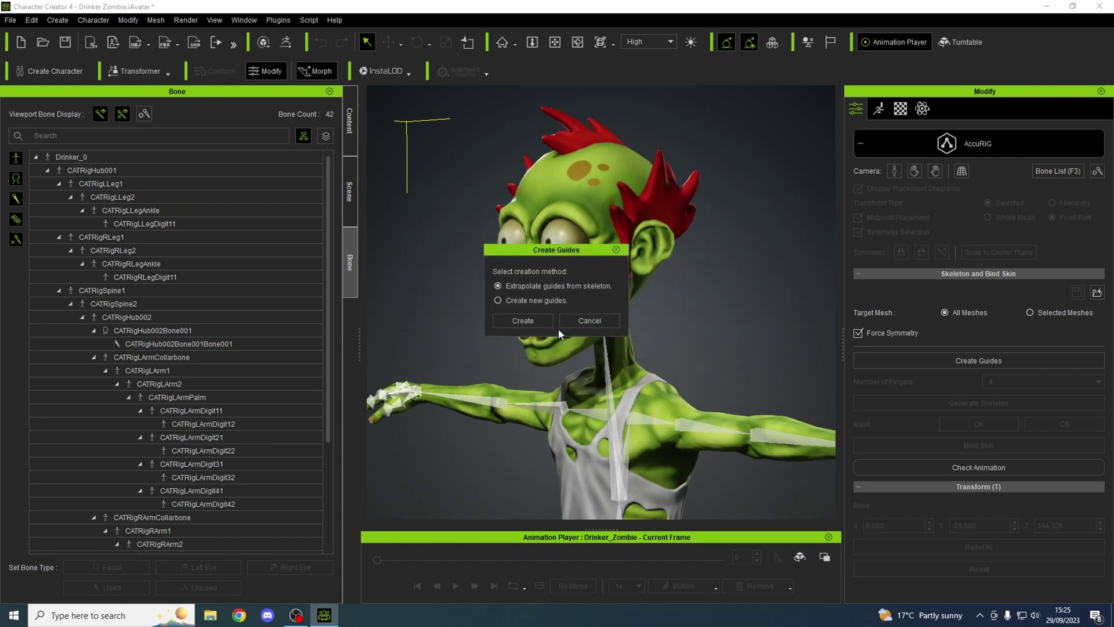
left_click(519, 320)
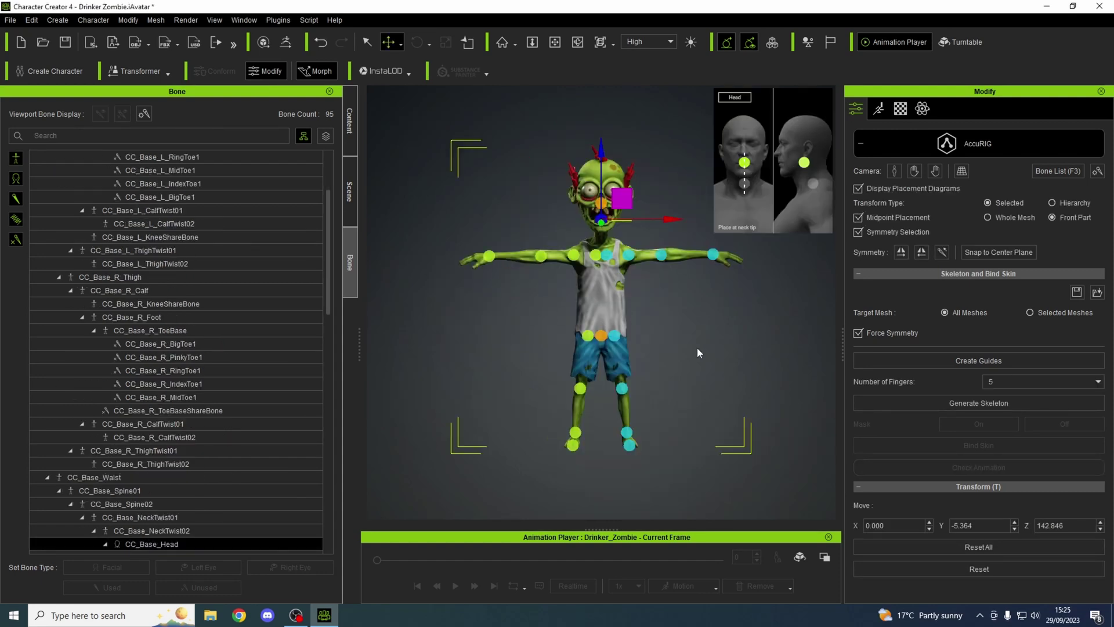
Step: From a side profile, move the head guide forward and up inside the skull
scroll(682, 315, "up", 5)
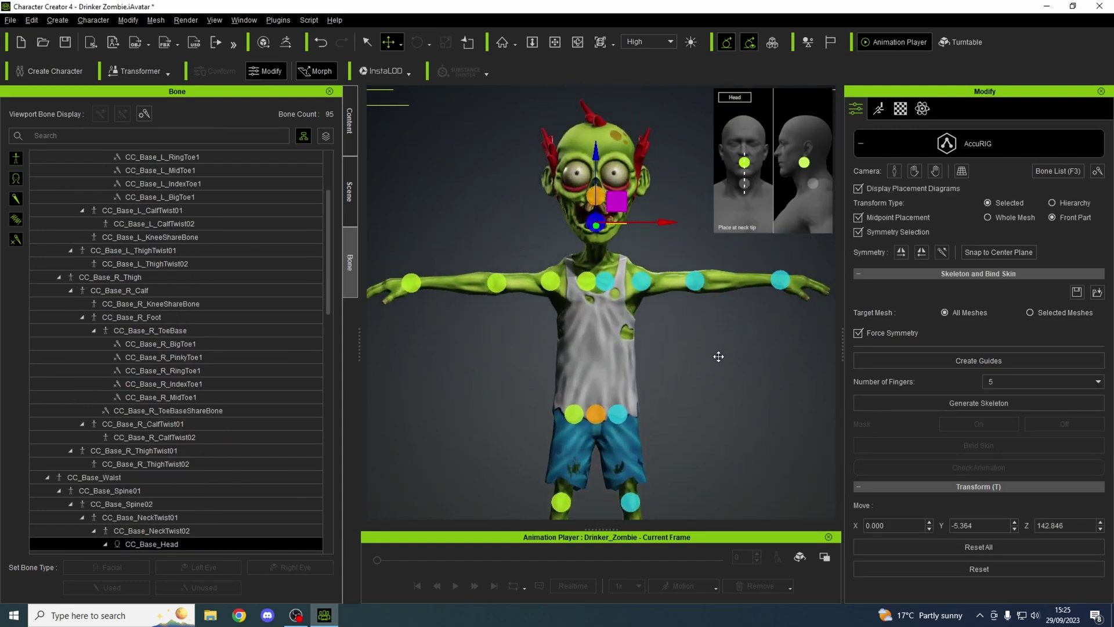
middle_click_drag(718, 356, 719, 373)
right_click_drag(715, 363, 281, 366)
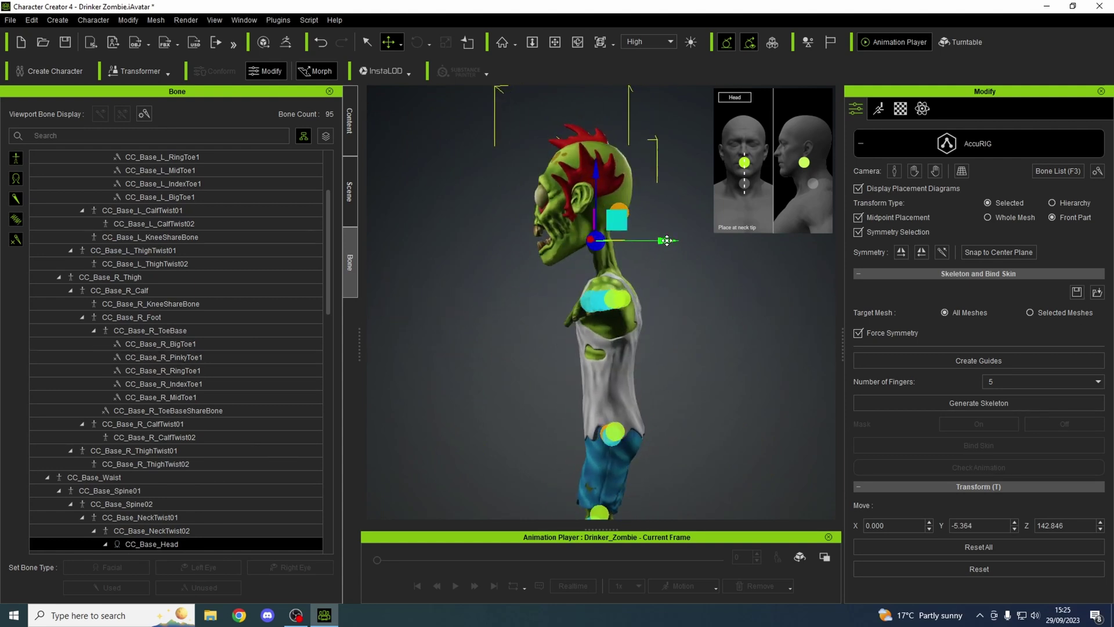
left_click_drag(667, 240, 627, 242)
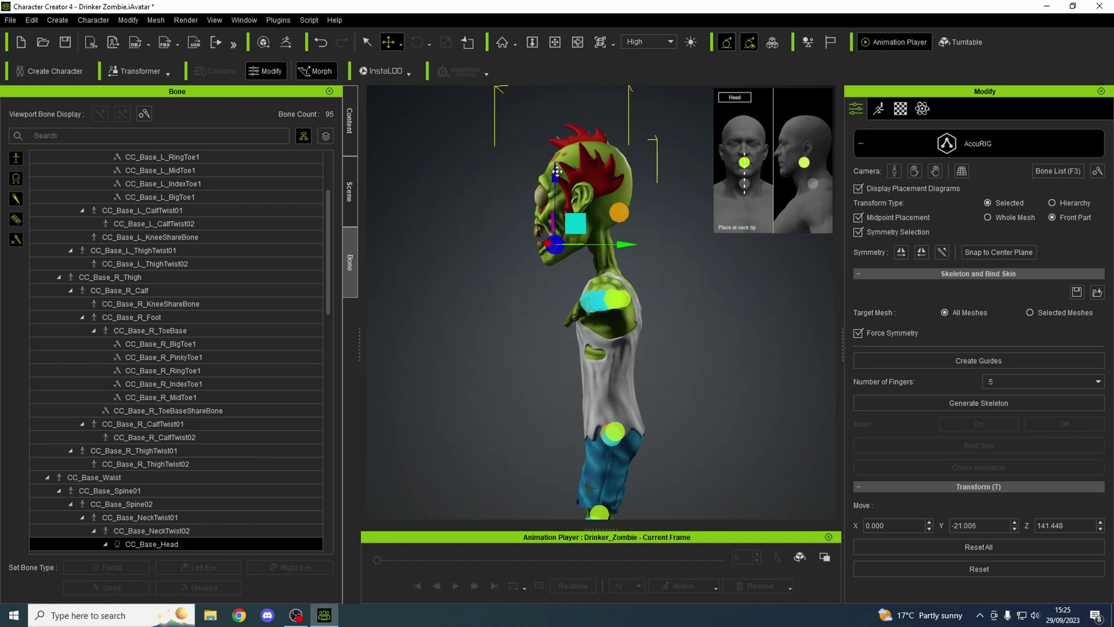
left_click_drag(557, 171, 555, 153)
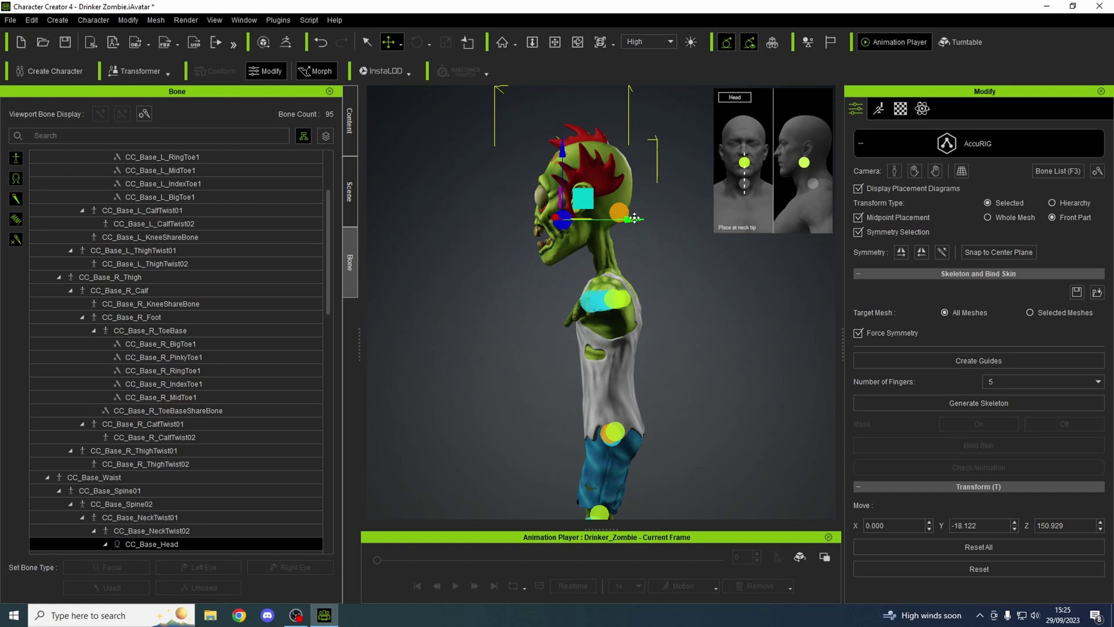
left_click_drag(637, 222, 660, 216)
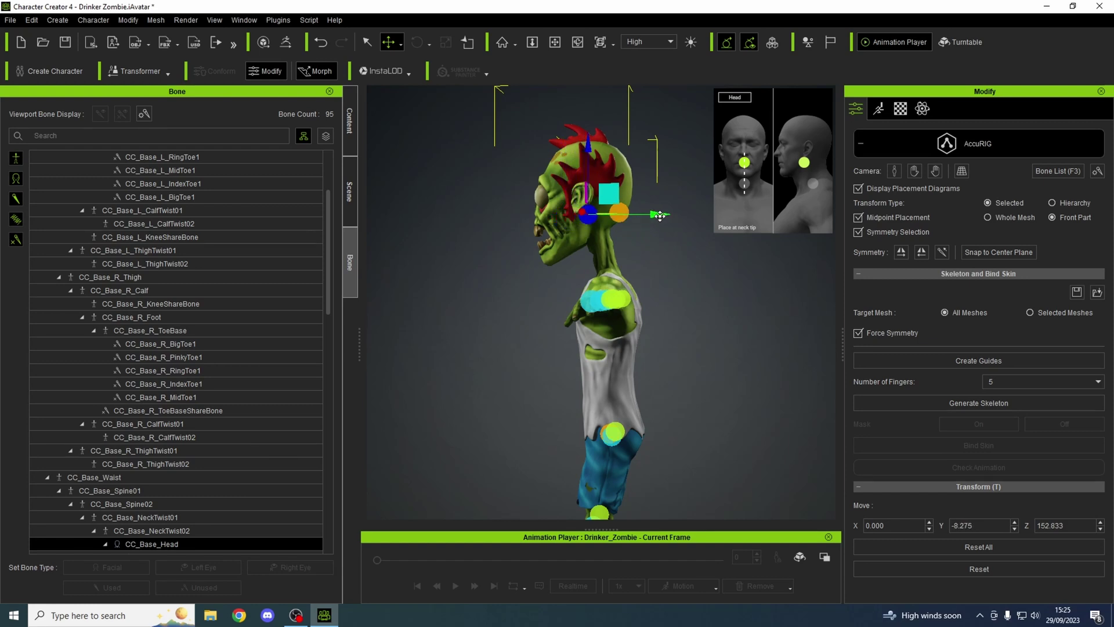
Step: Lower the neck guide into the neck, ending at Y -0.405, Z 131.205
left_click(621, 211)
left_click_drag(619, 152, 619, 188)
left_click_drag(685, 249, 669, 249)
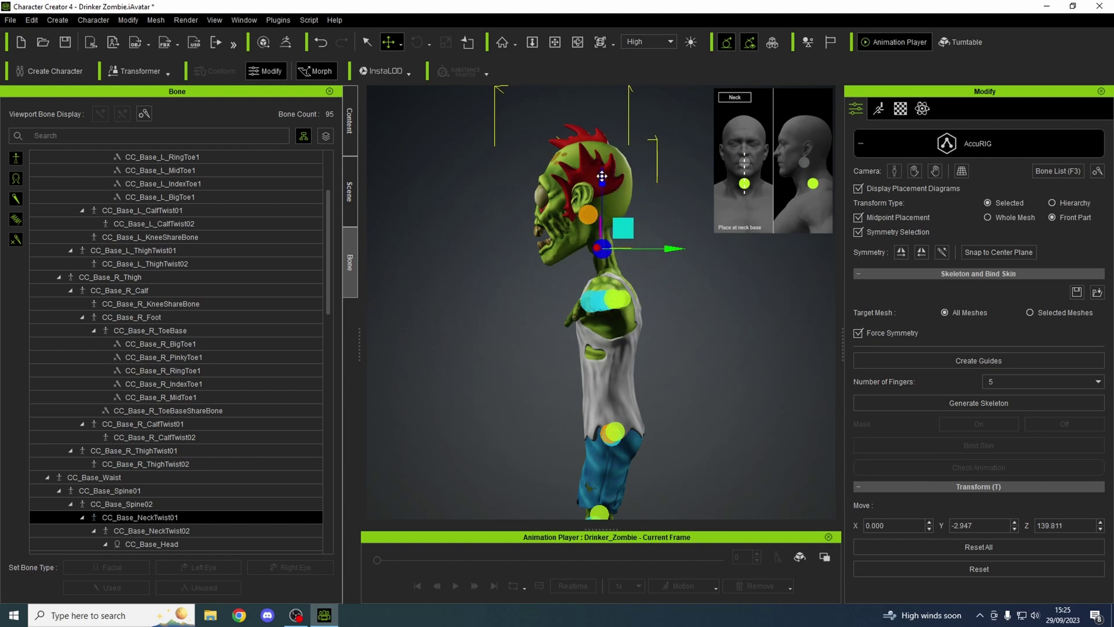
left_click_drag(602, 176, 602, 199)
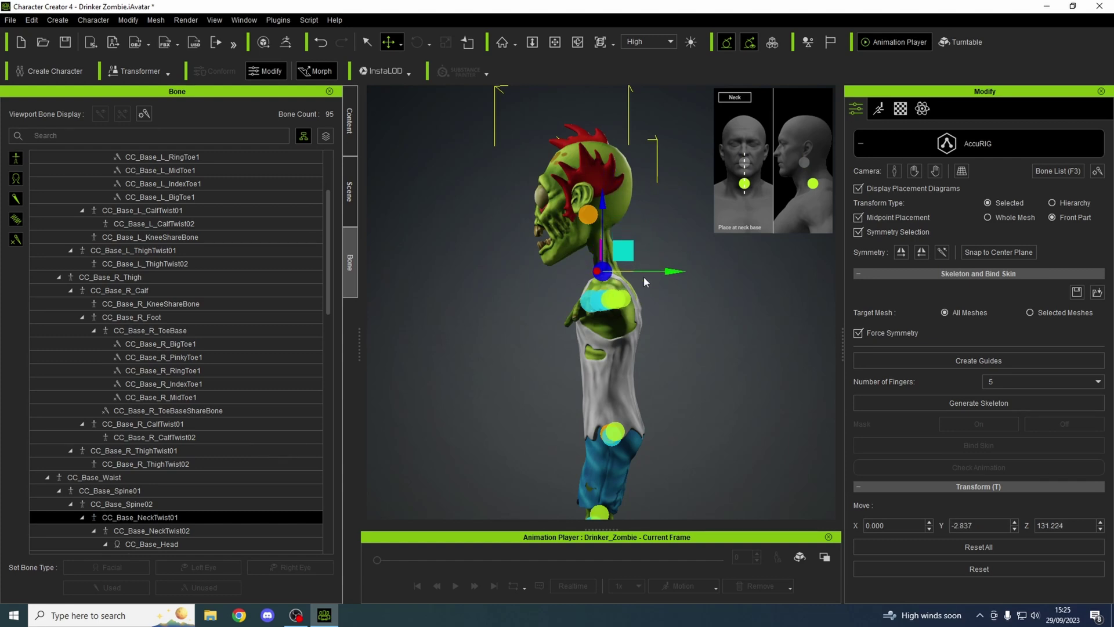
left_click_drag(666, 271, 673, 271)
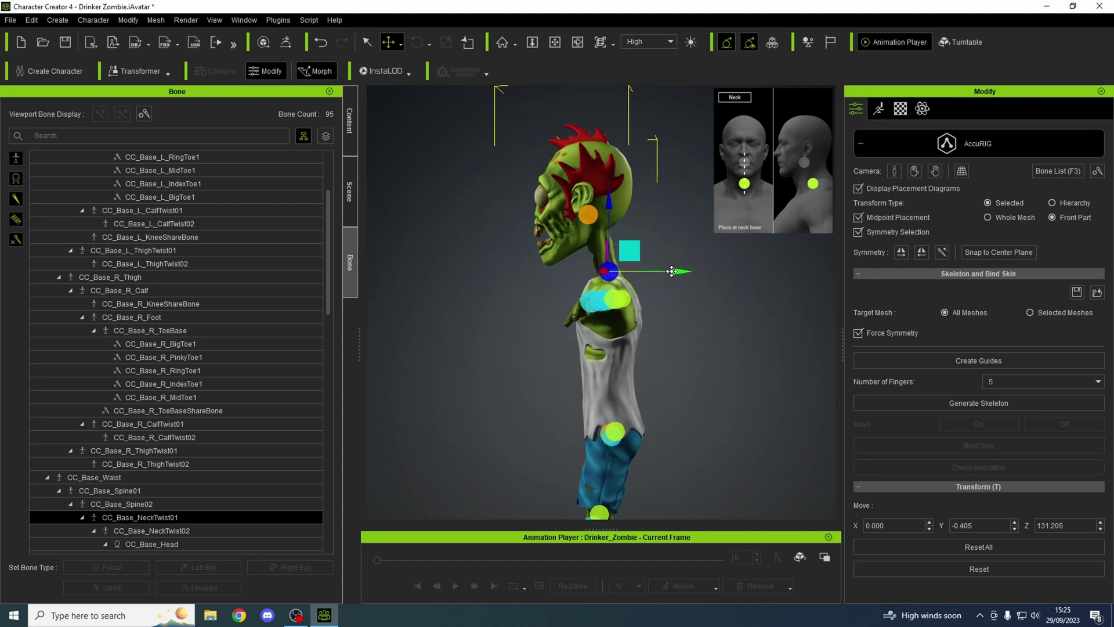
right_click_drag(709, 371, 1006, 391)
left_click(1038, 383)
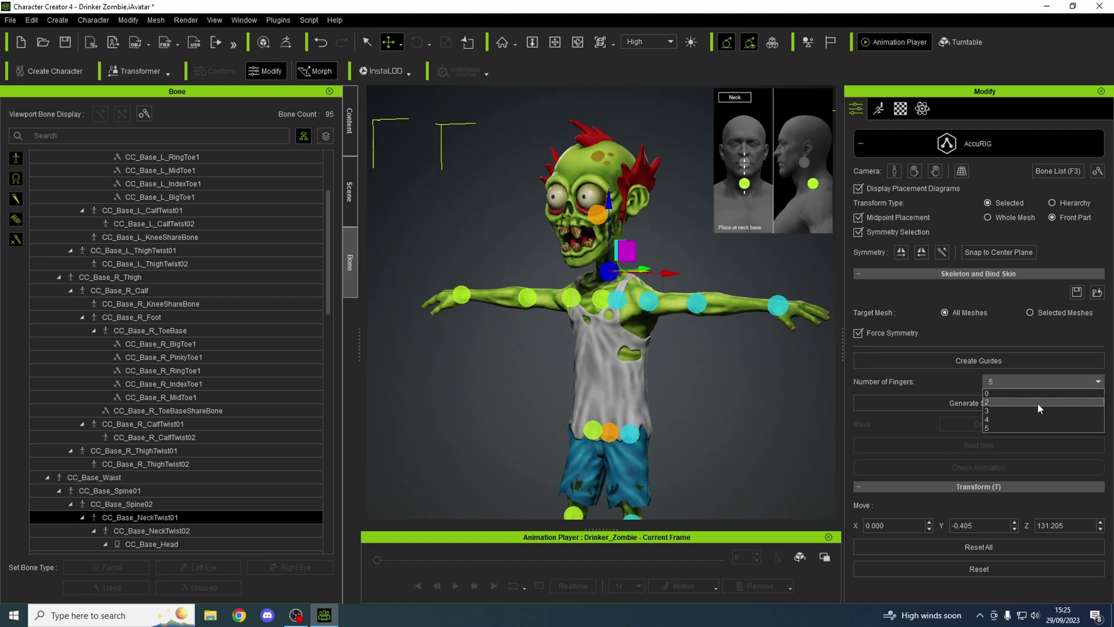
Step: Generate the skeleton with 4 fingers and a newly generated set of facial bones
left_click(1038, 418)
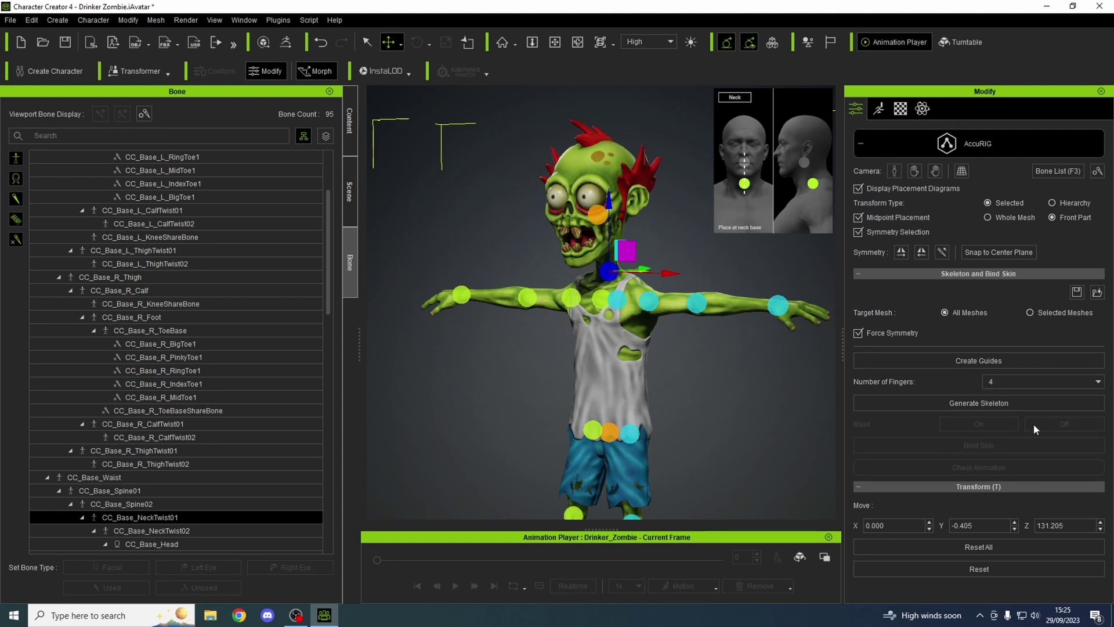
left_click(983, 401)
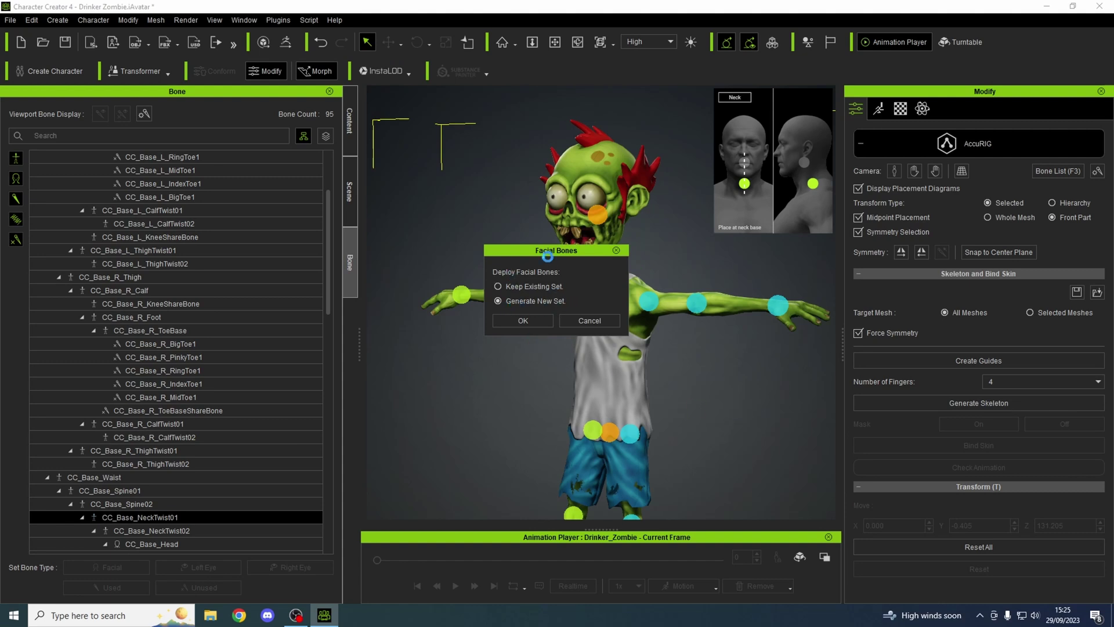
left_click(530, 320)
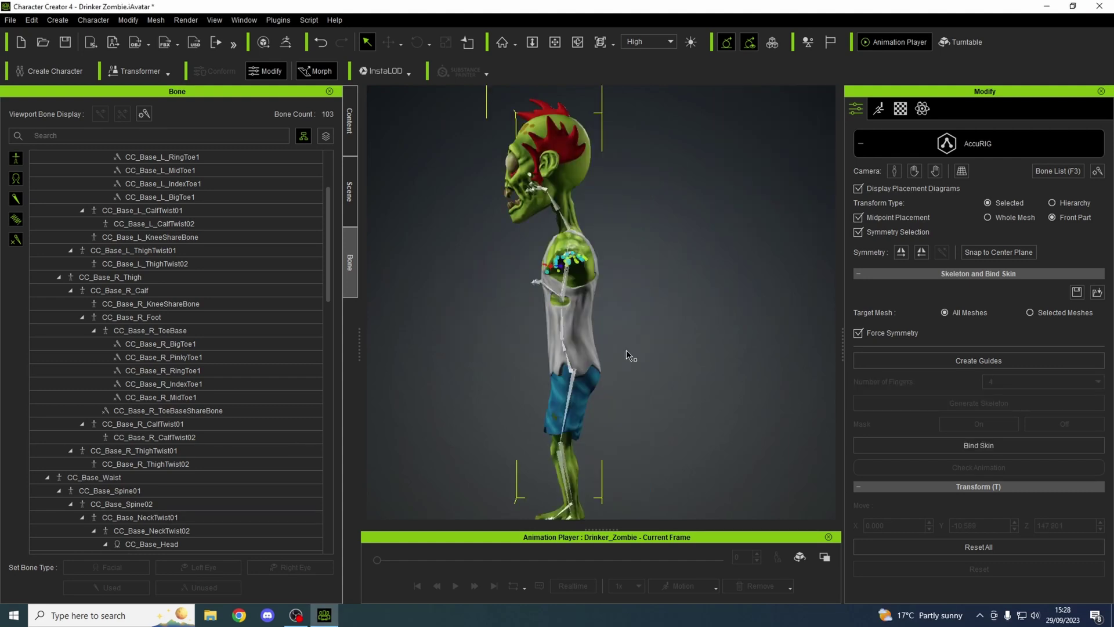
Step: Move the left eye bone forward and up into the zombie's eye
scroll(477, 268, "up", 5)
middle_click_drag(487, 265, 604, 388)
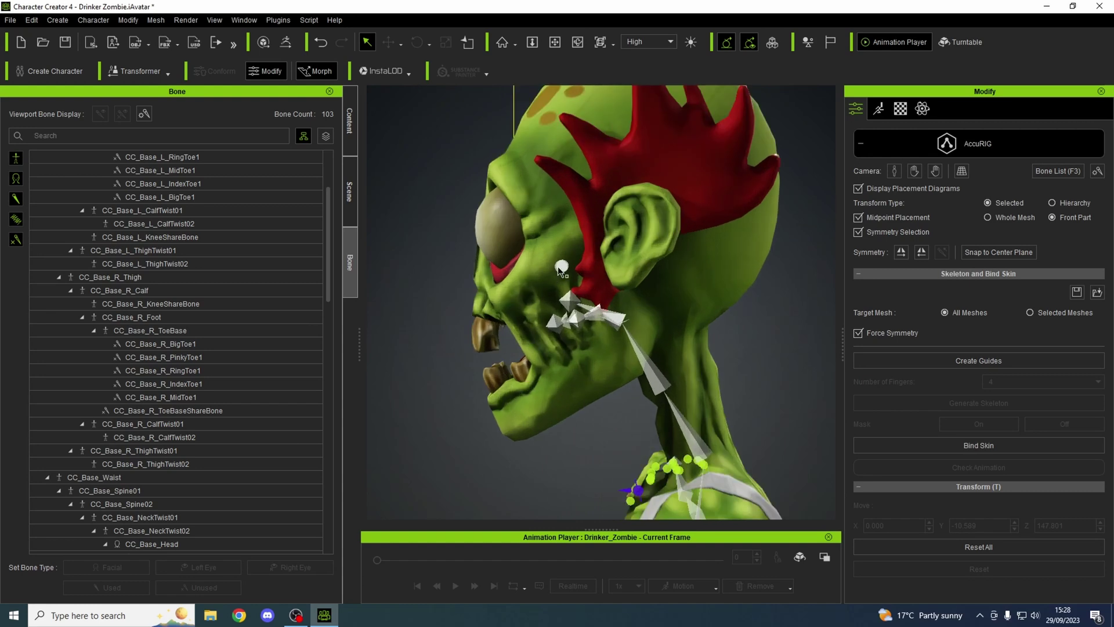
left_click(561, 265)
left_click_drag(619, 263, 553, 264)
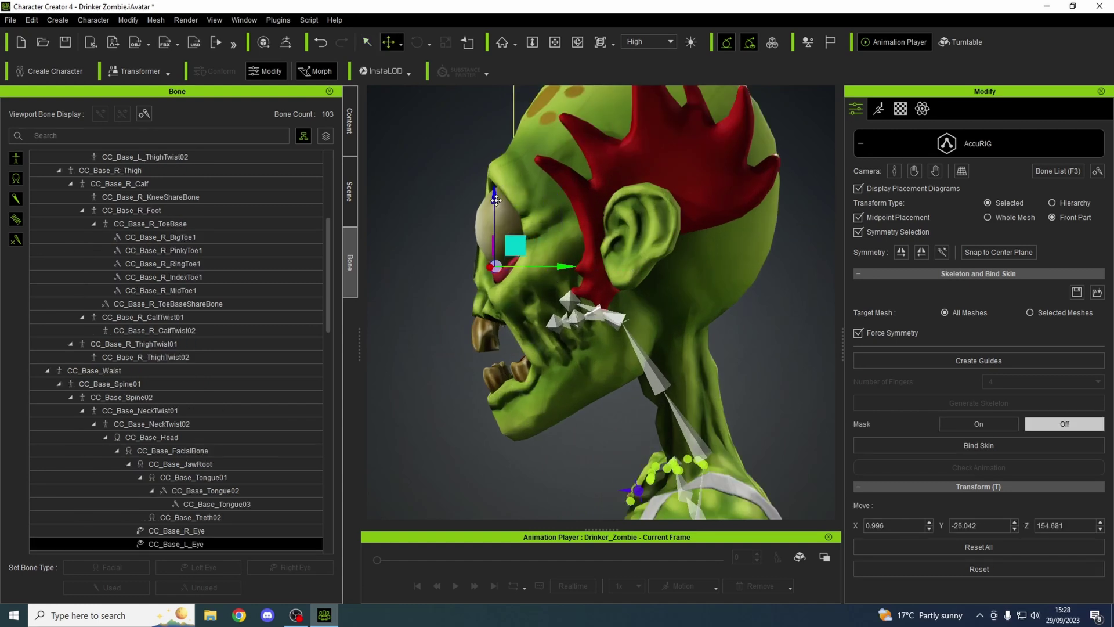
left_click_drag(496, 200, 499, 156)
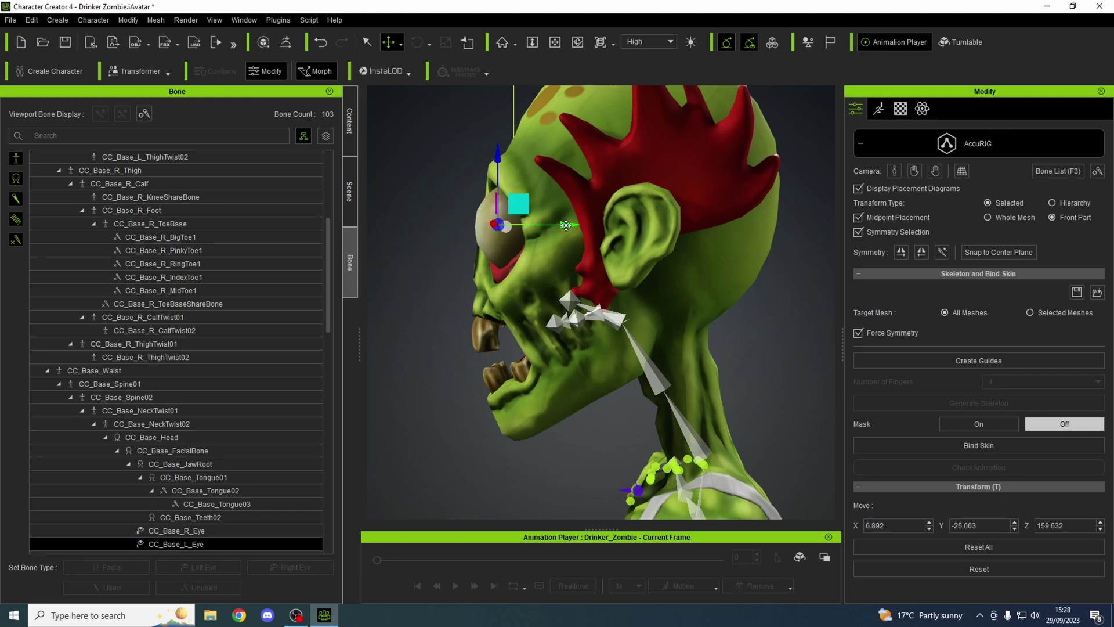
left_click_drag(566, 225, 567, 225)
right_click_drag(596, 310, 555, 273)
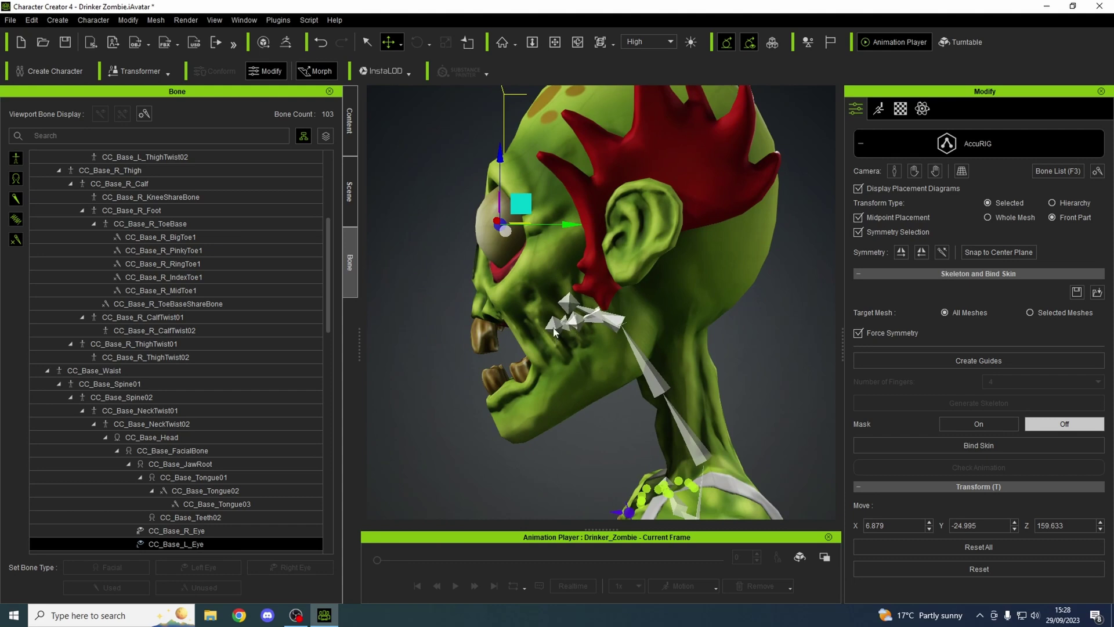
Step: Move the Teeth02 bone forward and down into the lower jaw
left_click(575, 326)
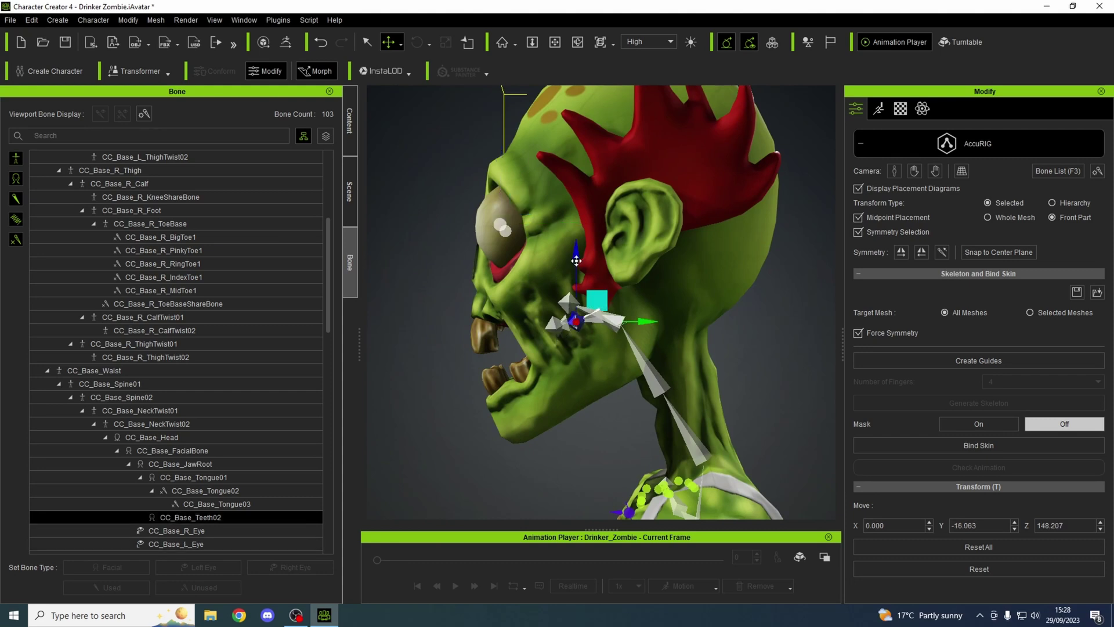
left_click_drag(575, 258, 574, 277)
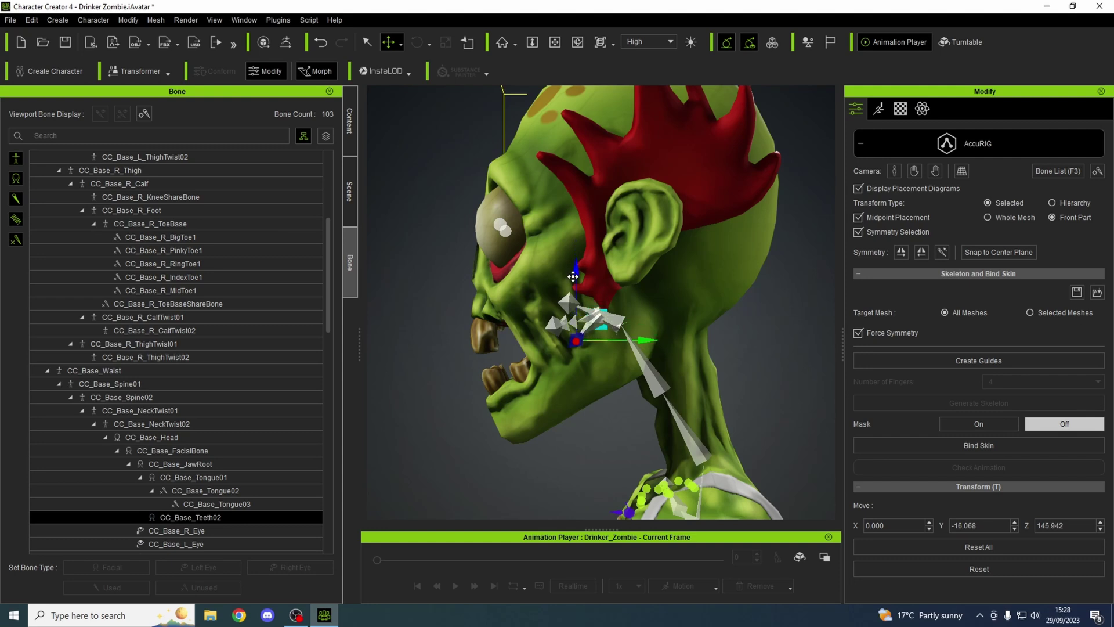
left_click_drag(642, 342, 567, 343)
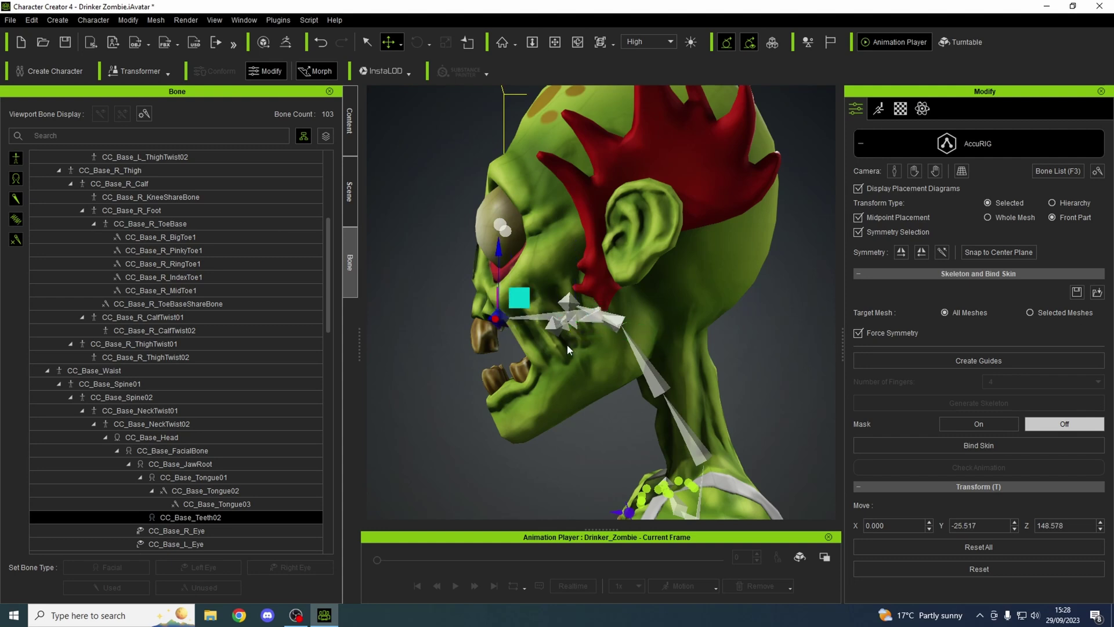
left_click(535, 322)
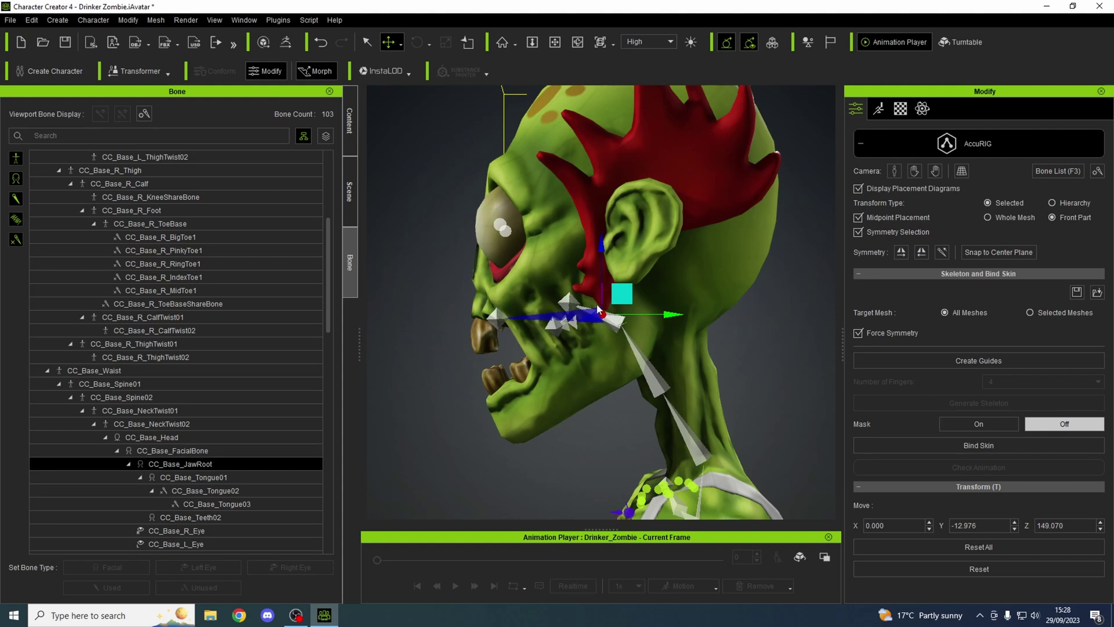
left_click(502, 320)
left_click_drag(498, 252, 499, 331)
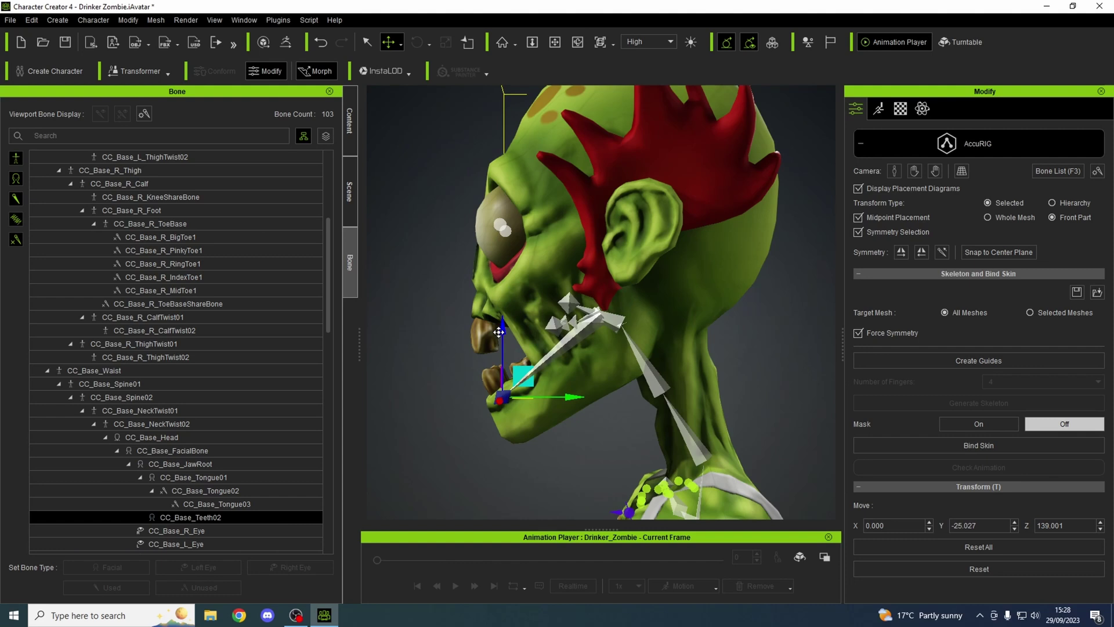
Step: Align CC_Base_Teeth01 with the front teeth, check CC_Base_UpperJaw, and bind the skin
left_click(555, 326)
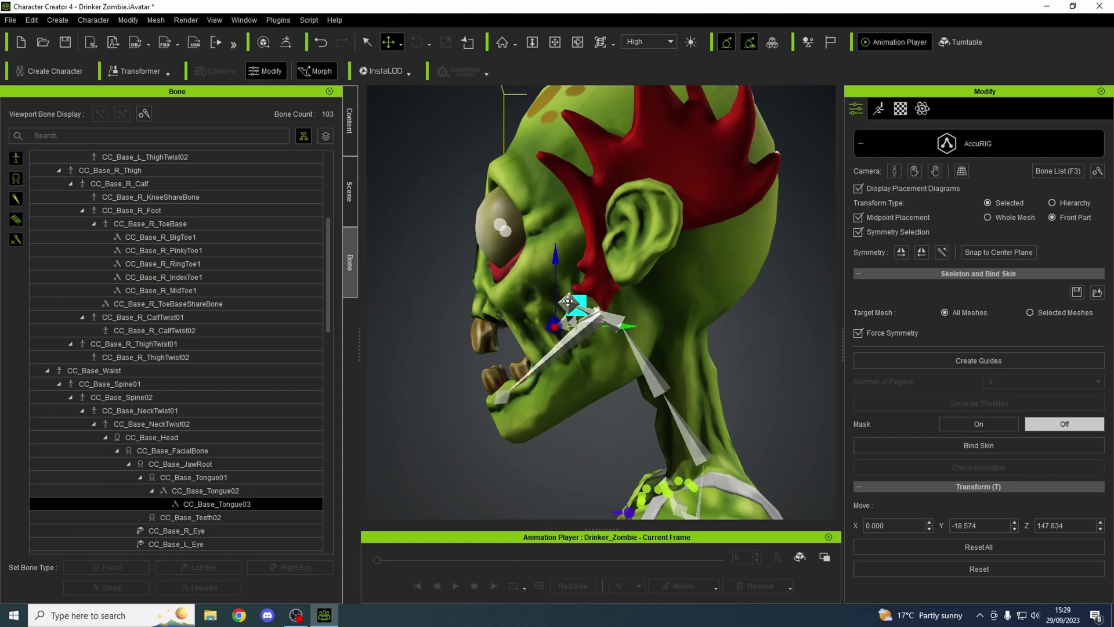
left_click_drag(635, 303, 552, 303)
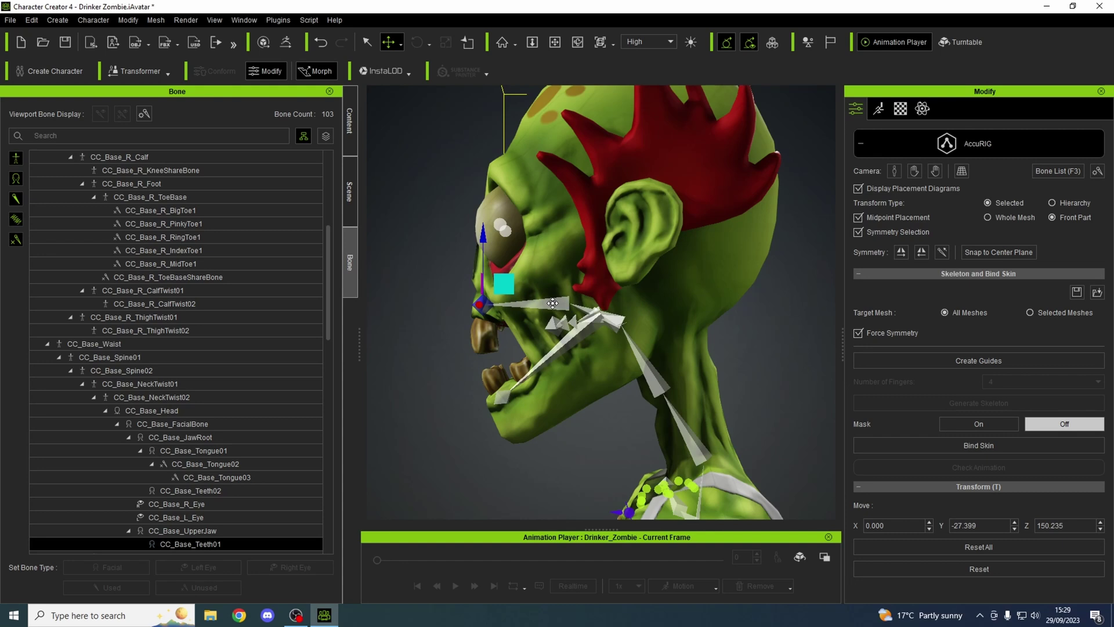
left_click(551, 306)
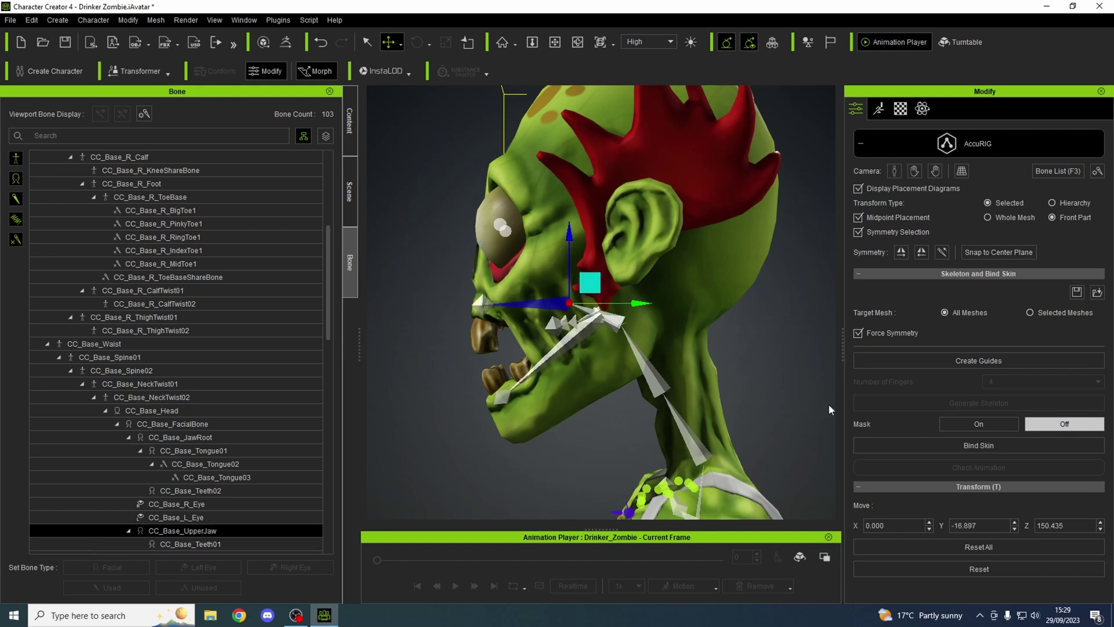
left_click(961, 445)
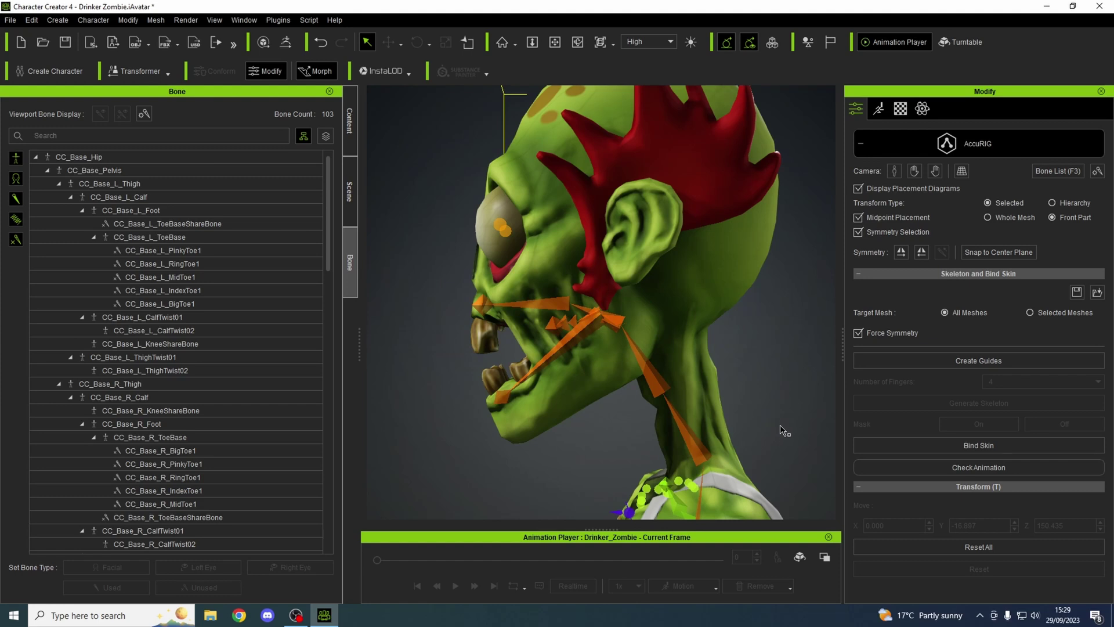
Step: Exit AccuRIG, open Skin Weights, and select the CC_Base_R_Eye bone
left_click(859, 144)
scroll(950, 406, "down", 3)
scroll(949, 409, "up", 3)
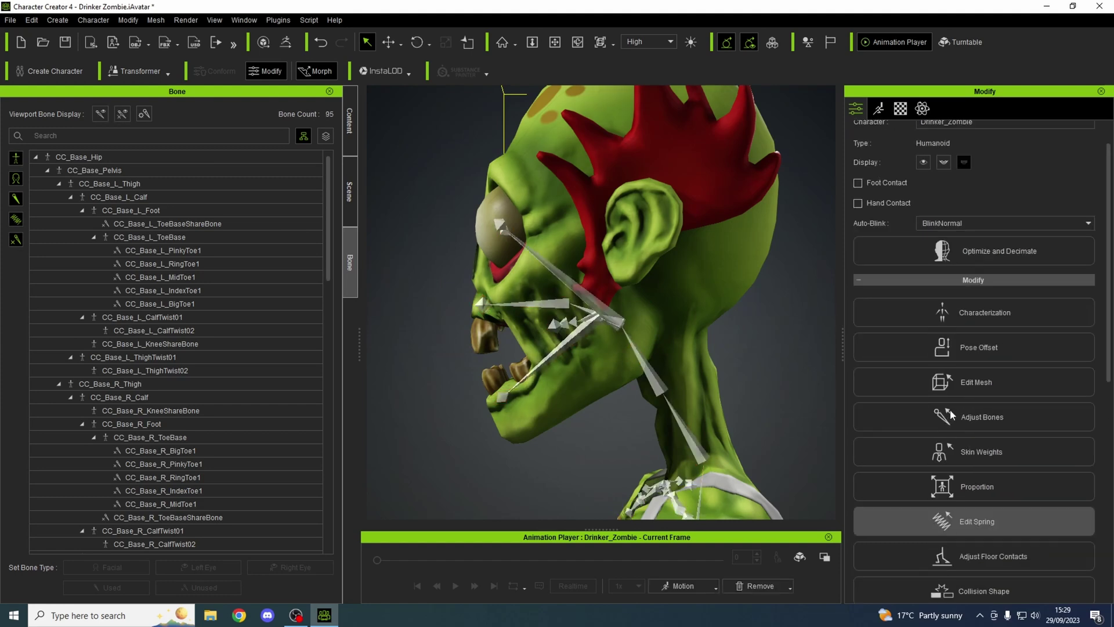
scroll(995, 449, "up", 1)
left_click(994, 456)
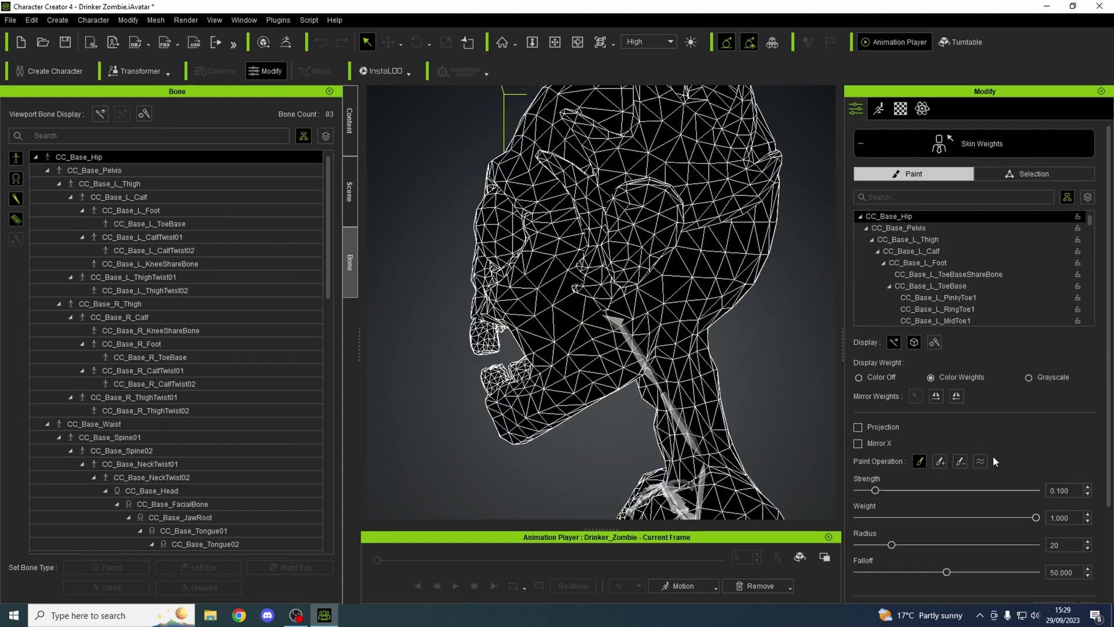
scroll(937, 284, "down", 7)
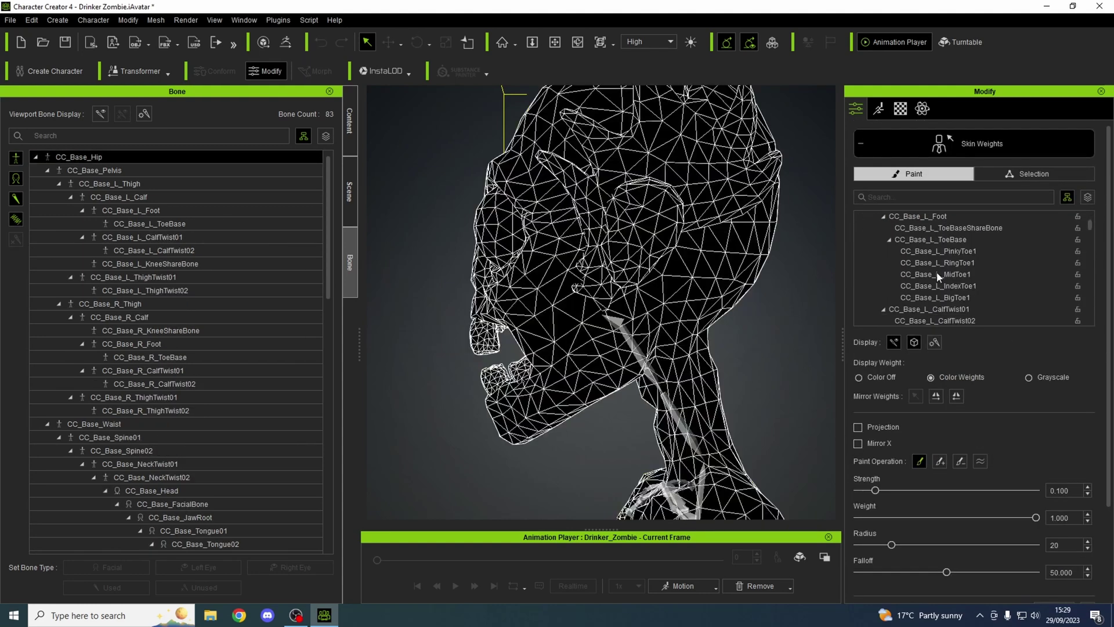
scroll(936, 276, "down", 6)
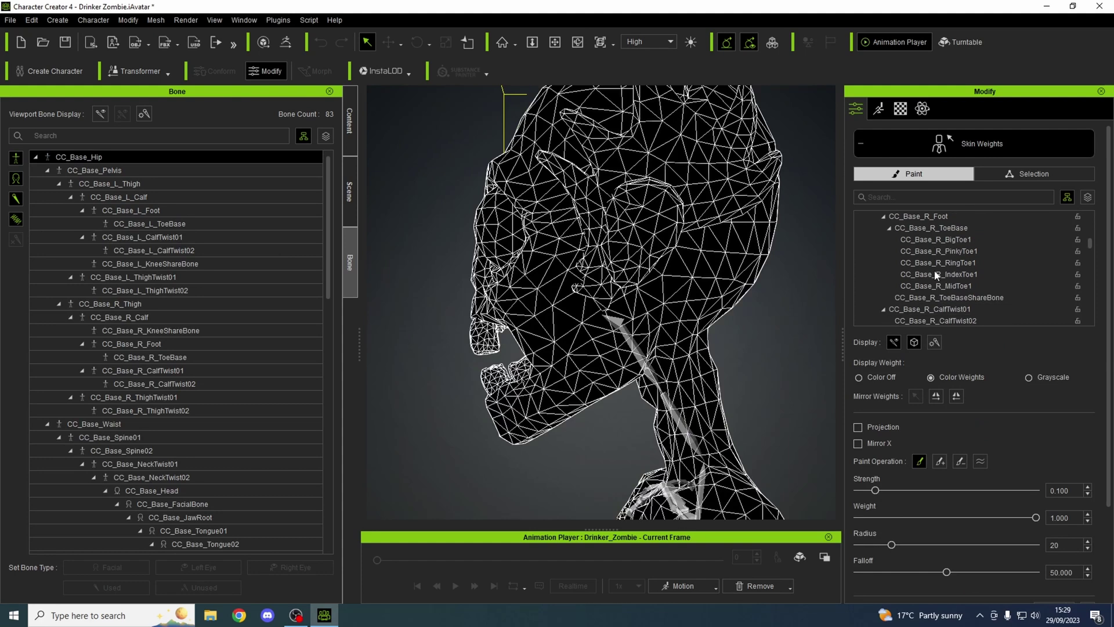
scroll(936, 276, "down", 2)
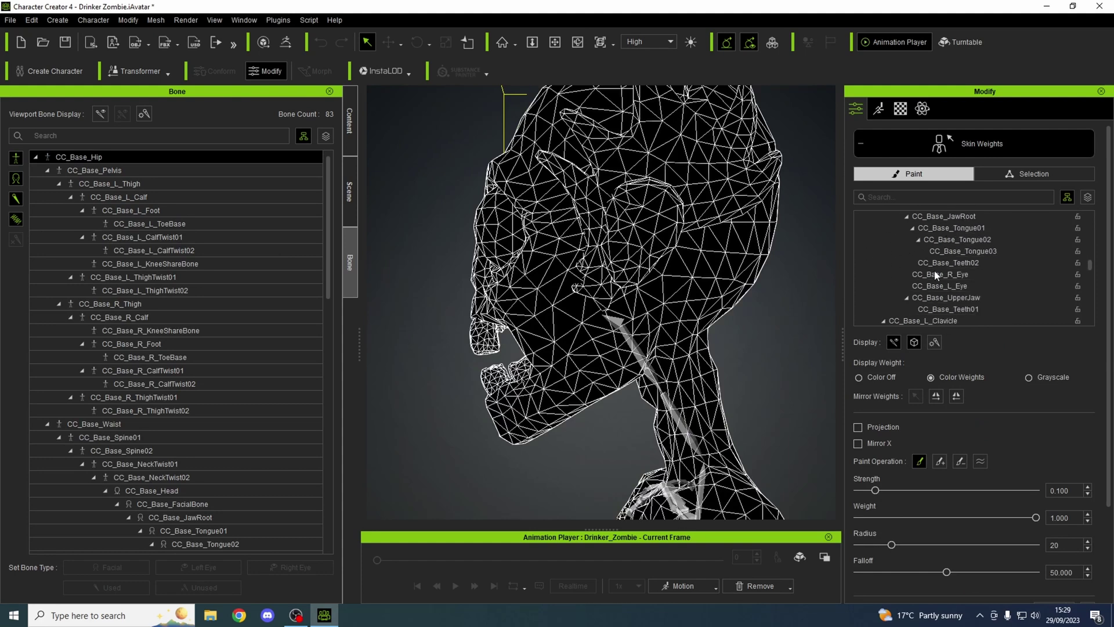
left_click(936, 276)
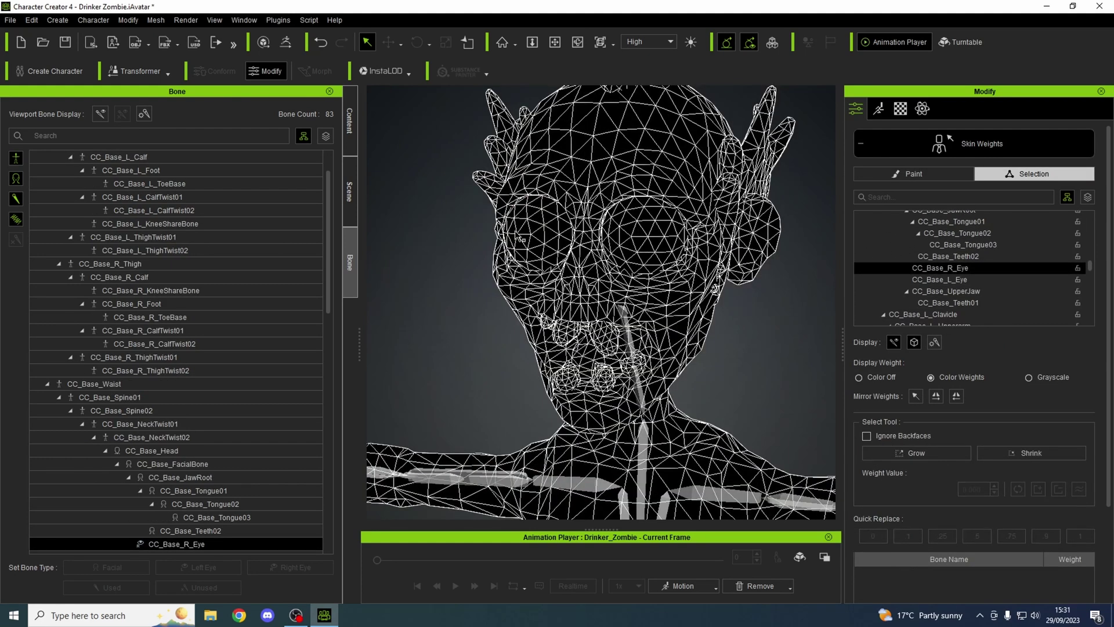
Step: Reselect CC_Base_R_Eye and try selecting and growing eye vertices from both sides
left_click(937, 257)
left_click(940, 268)
left_click(528, 232)
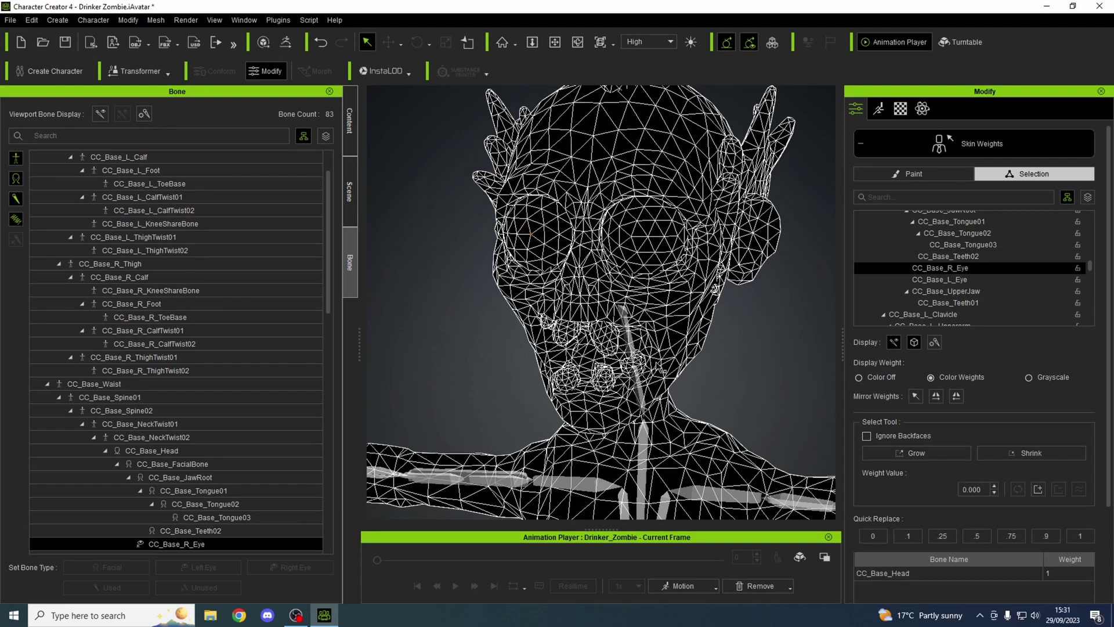
left_click(910, 455)
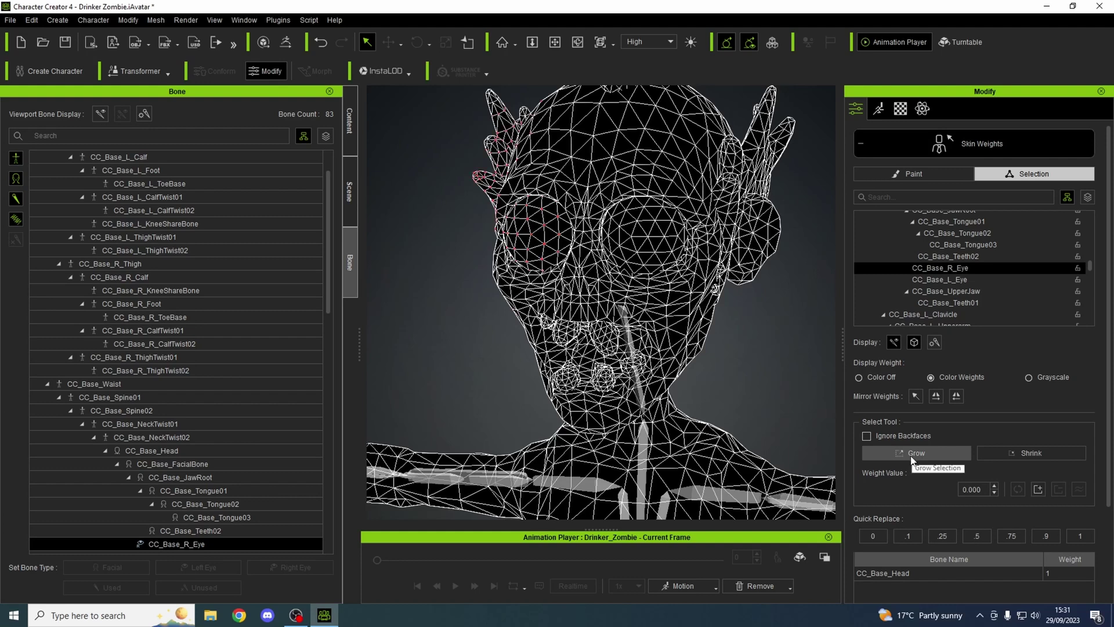
left_click(799, 409)
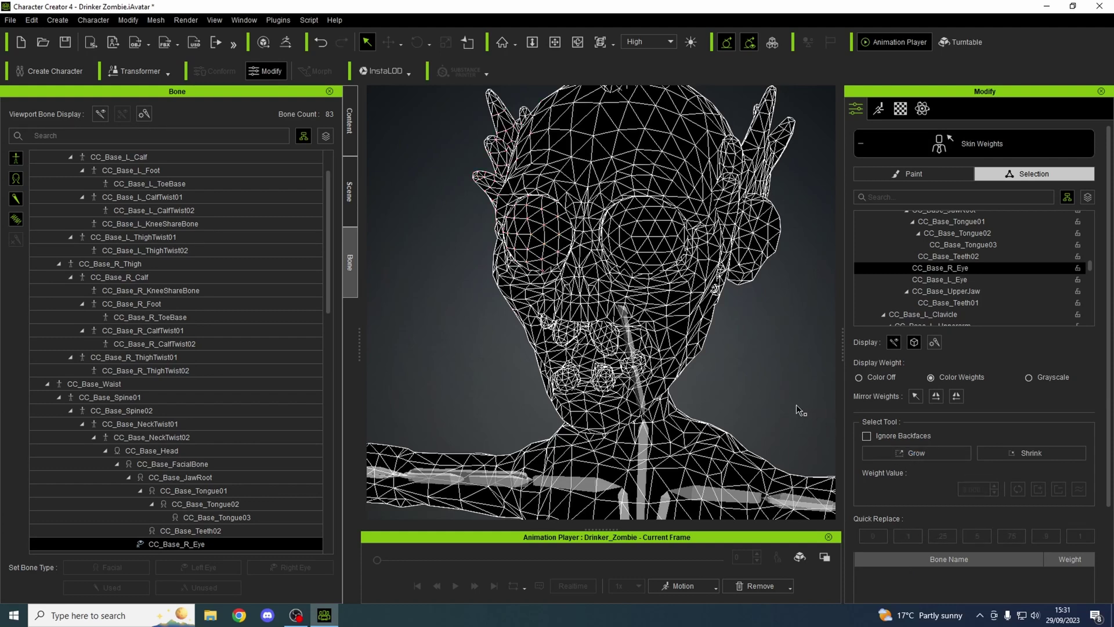
right_click_drag(745, 400, 1073, 390)
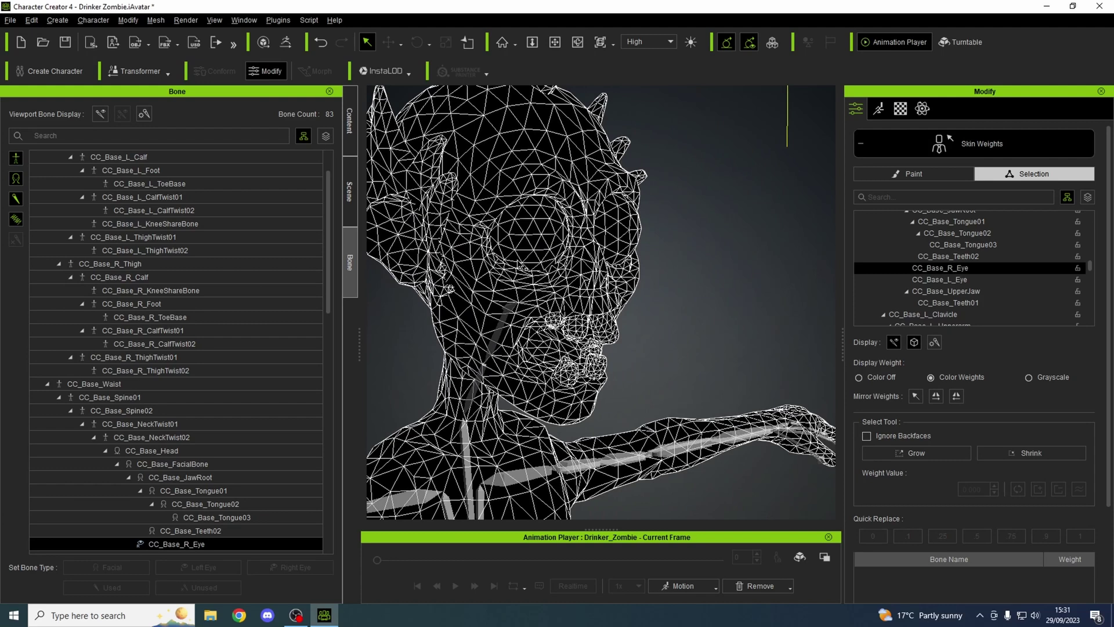
left_click(539, 237)
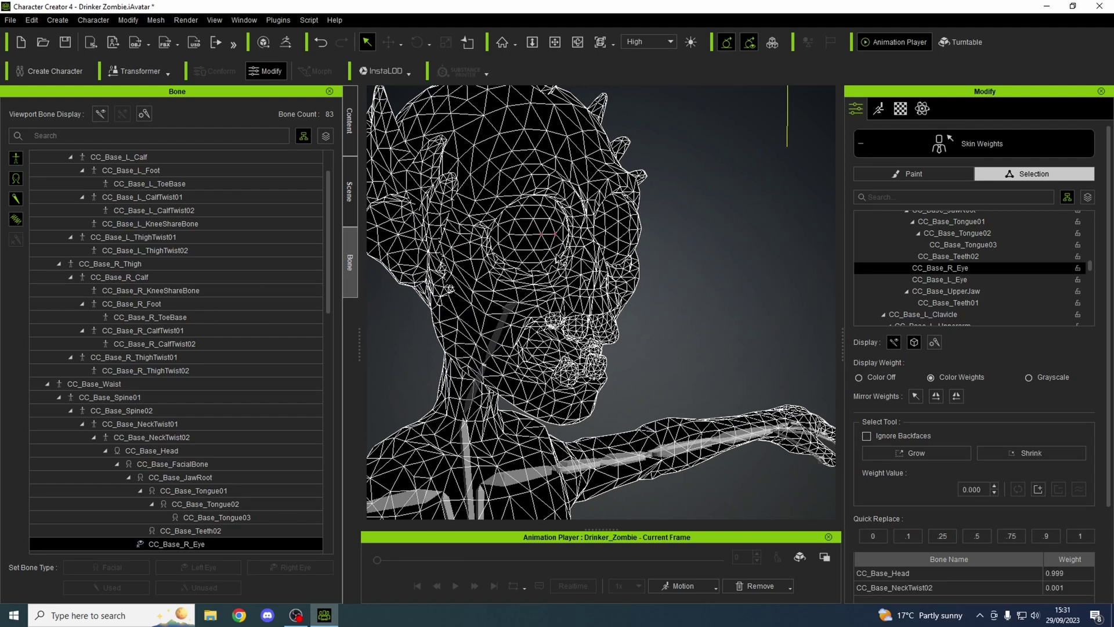
left_click(912, 453)
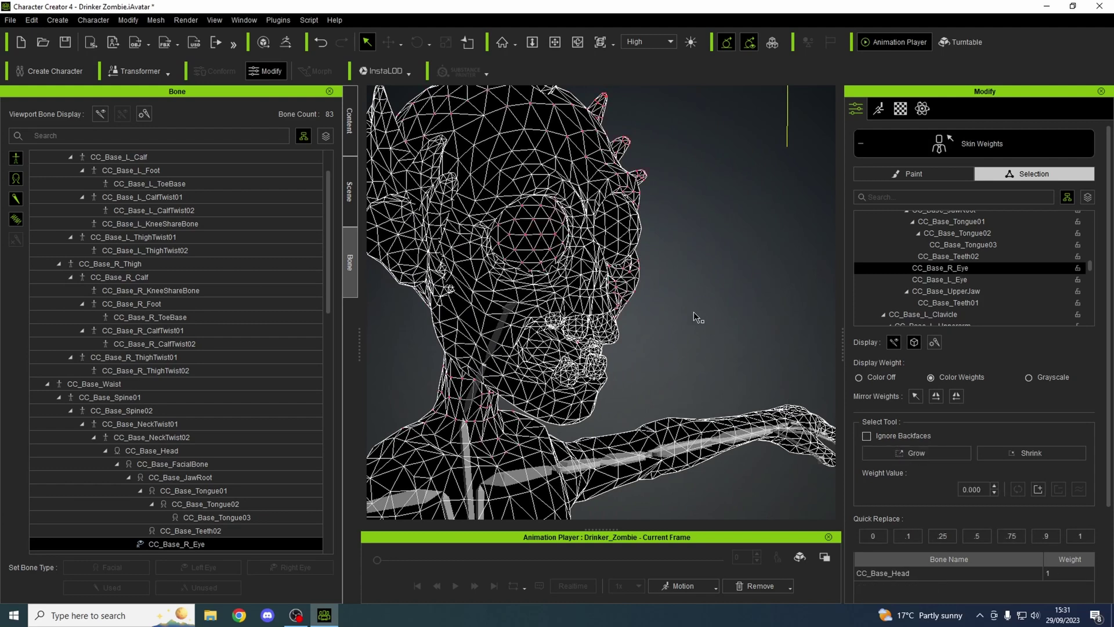
Step: Select the right eye's vertices and Quick Replace them with full weight 1
right_click_drag(746, 339, 938, 371)
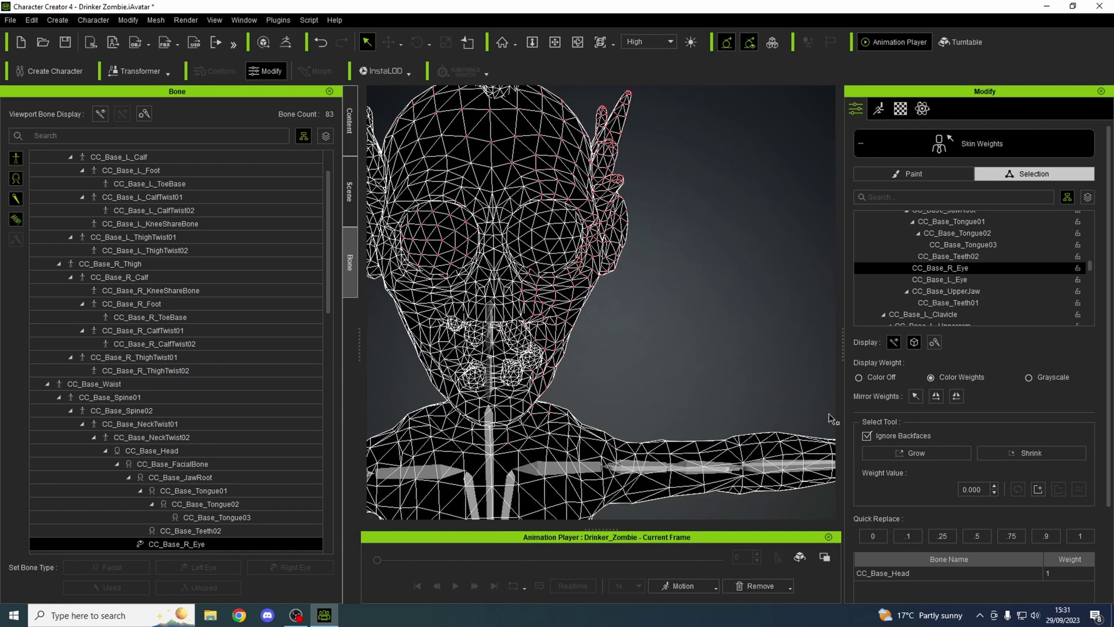
left_click(684, 361)
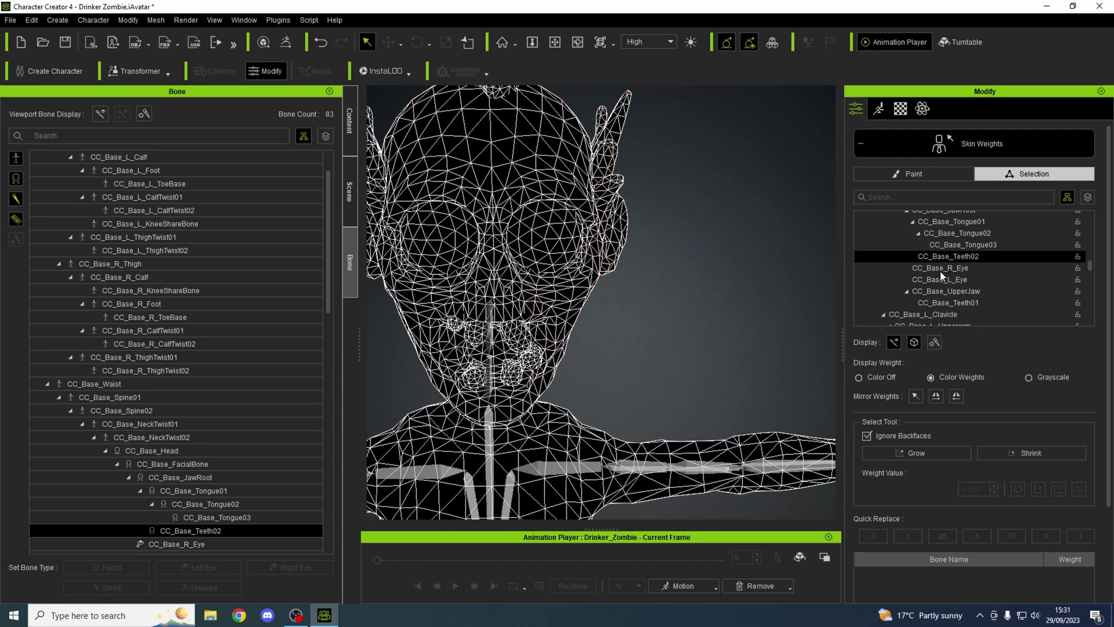
right_click_drag(622, 341, 827, 351)
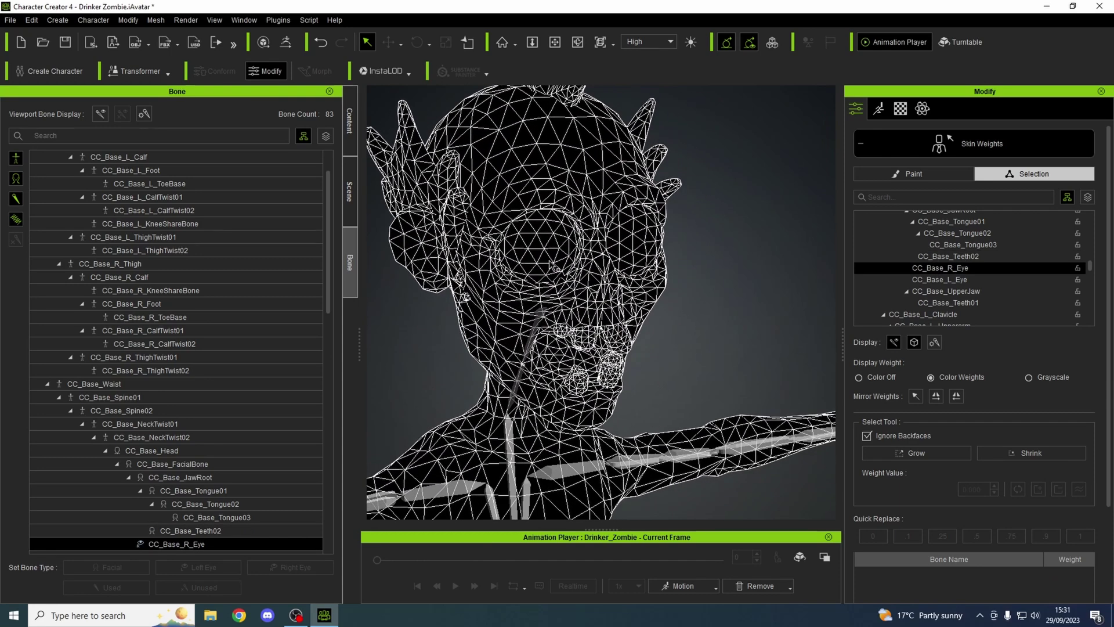
left_click(544, 248)
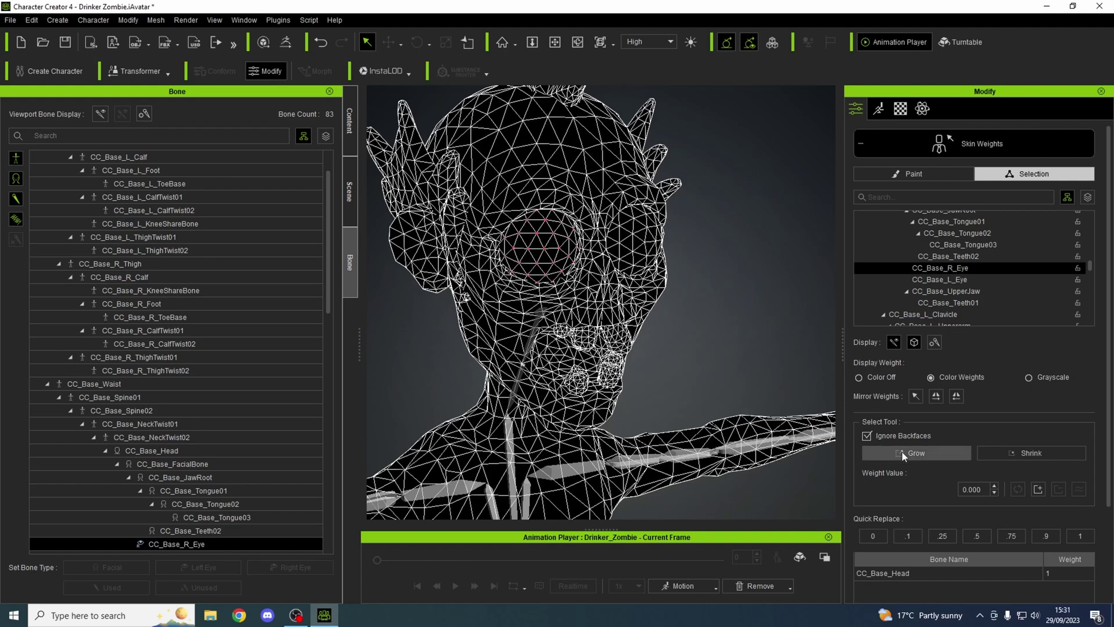
right_click_drag(742, 377, 758, 347)
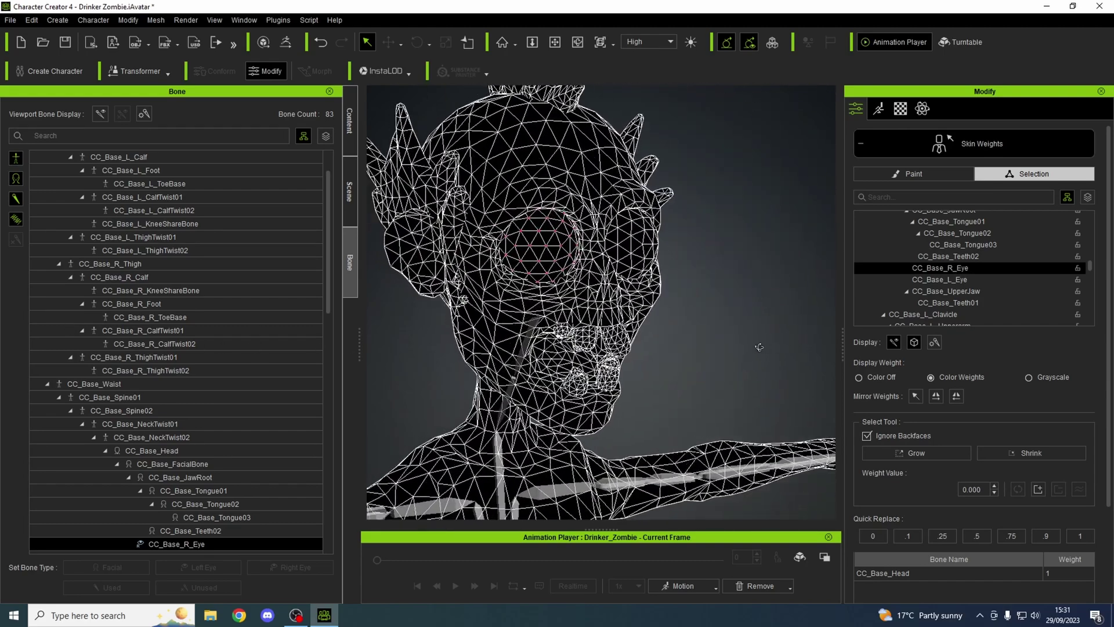
left_click(1079, 536)
right_click_drag(691, 339, 835, 360)
Step: Select CC_Base_L_Eye, grow a selection over the left eyeball, and weight it fully at 1
left_click(934, 279)
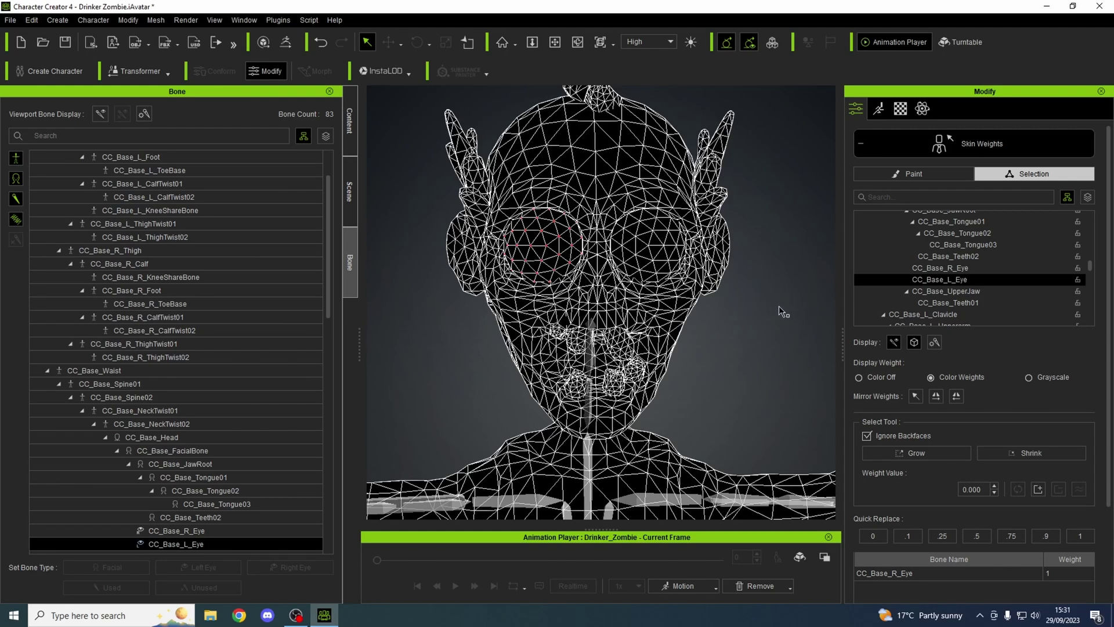
left_click(646, 244)
left_click(915, 451)
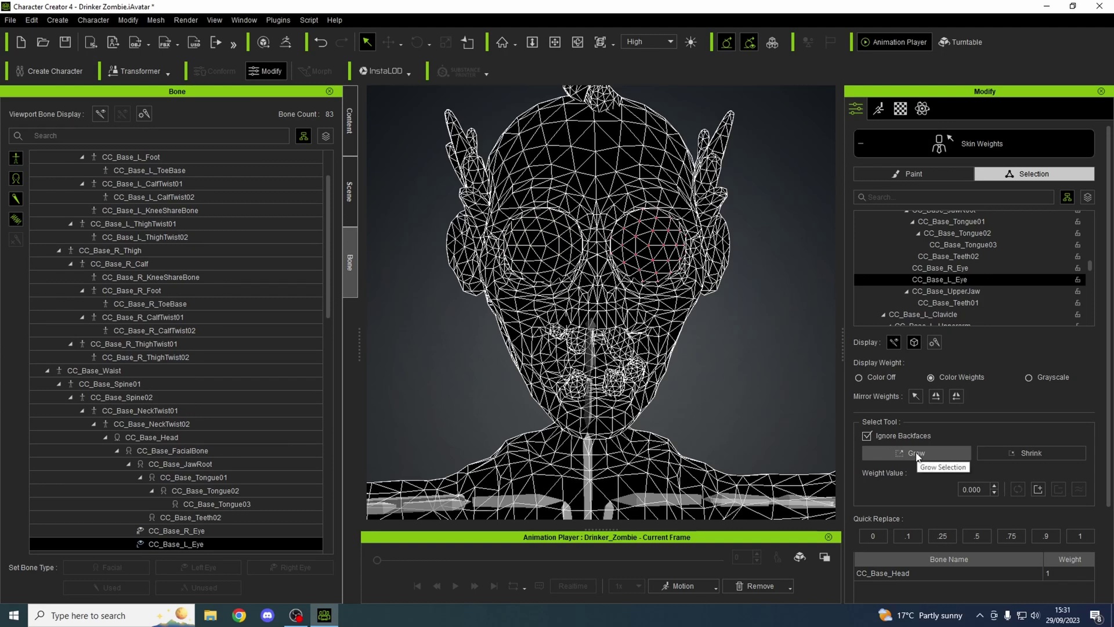
left_click(1052, 532)
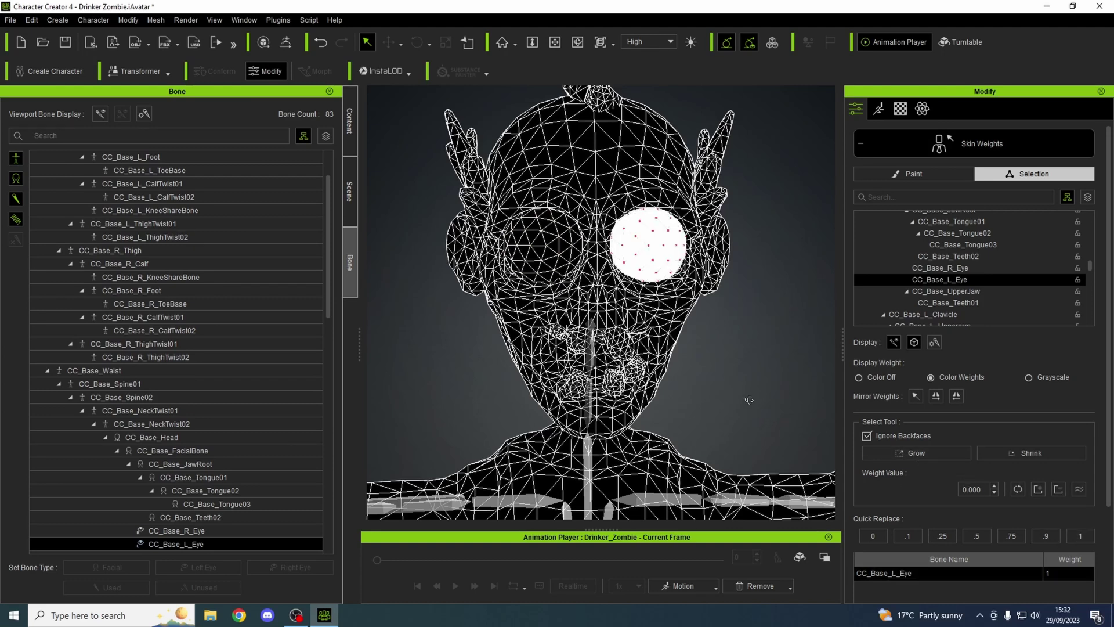
right_click_drag(748, 400, 403, 403)
right_click_drag(675, 403, 811, 397)
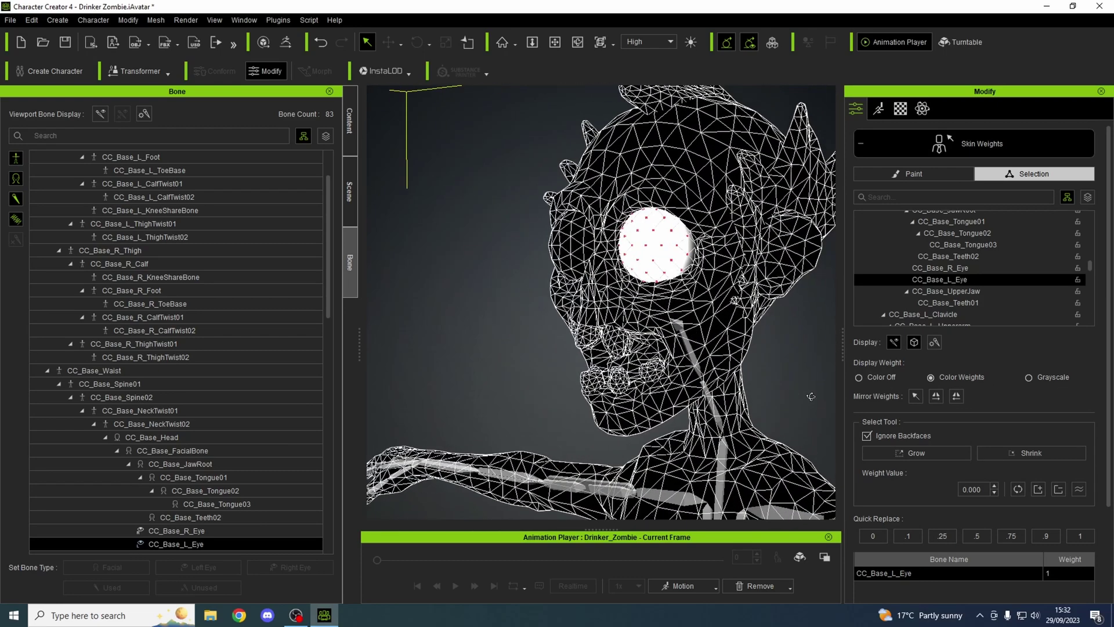
key("ctrl+z")
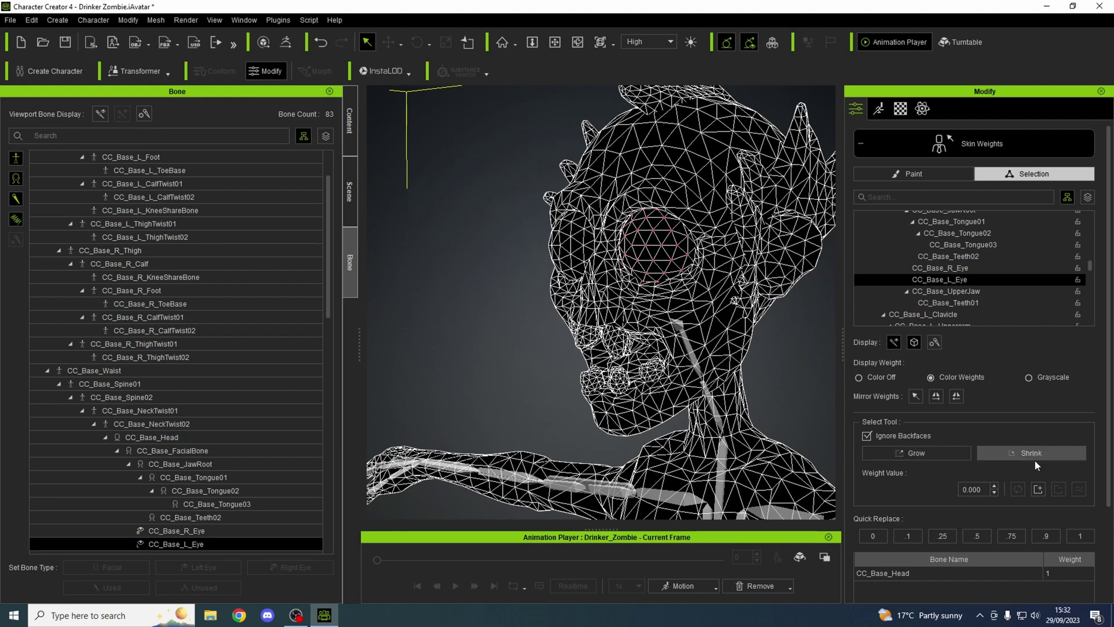
left_click(1080, 536)
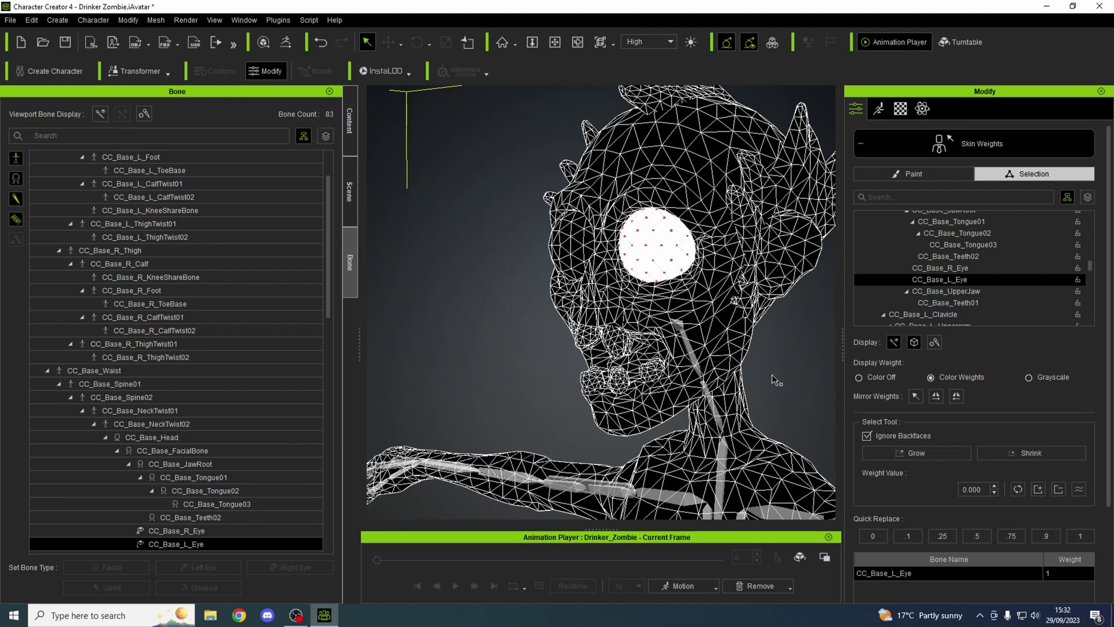
right_click_drag(772, 380, 842, 362)
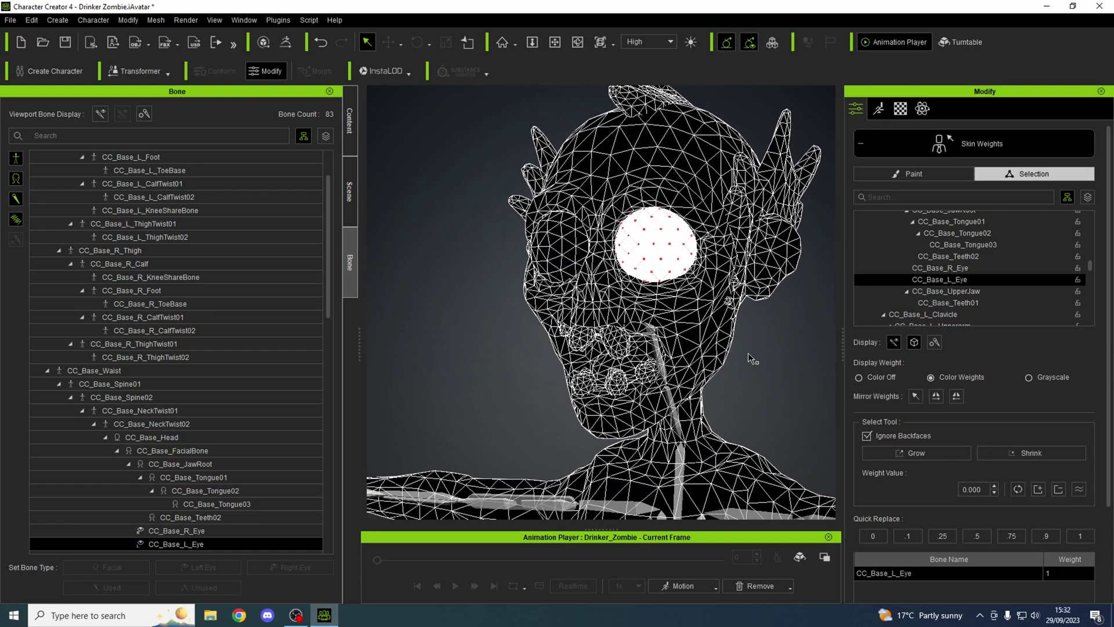
Step: Pick CC_Base_JawRoot in the Skin Weights bone list and frame the zombie's head
scroll(945, 269, "down", 1)
left_click(947, 271)
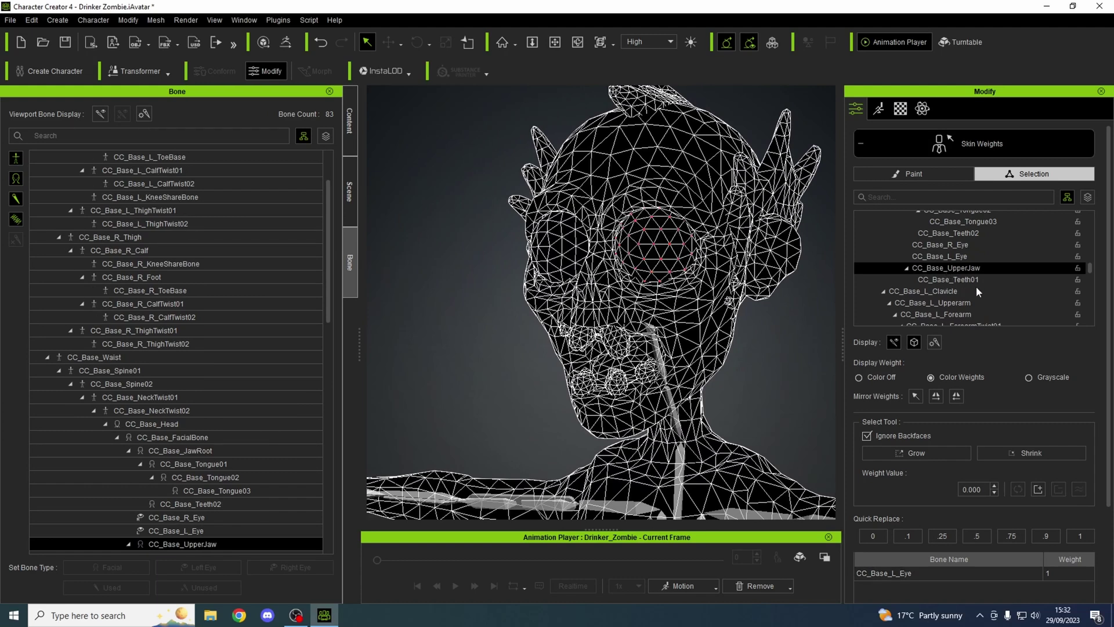
right_click_drag(776, 357, 611, 337)
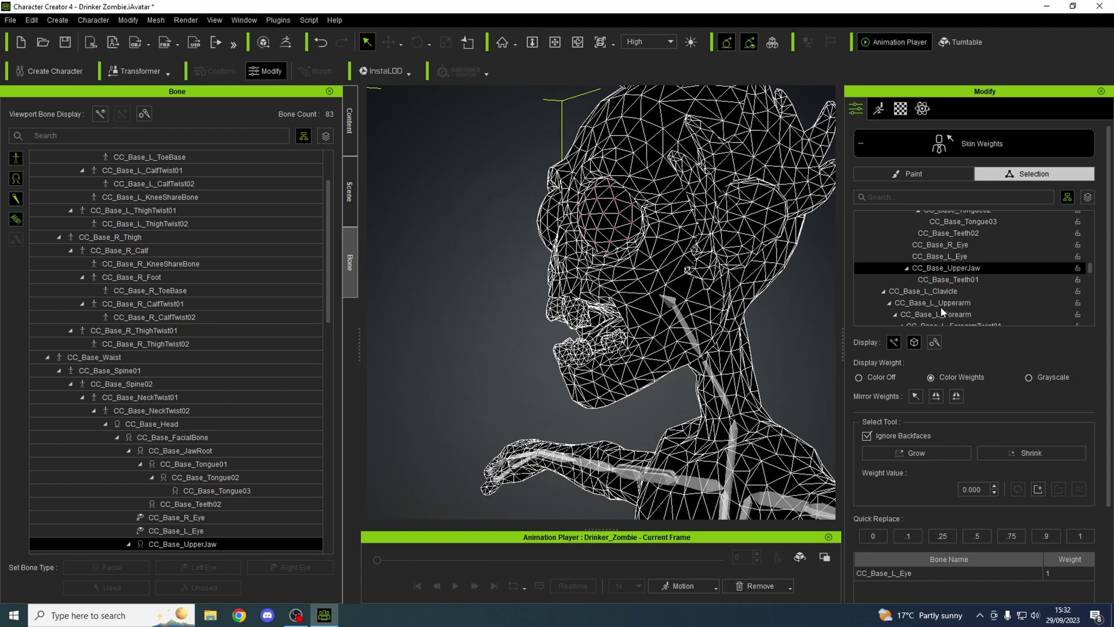
scroll(967, 296, "up", 5)
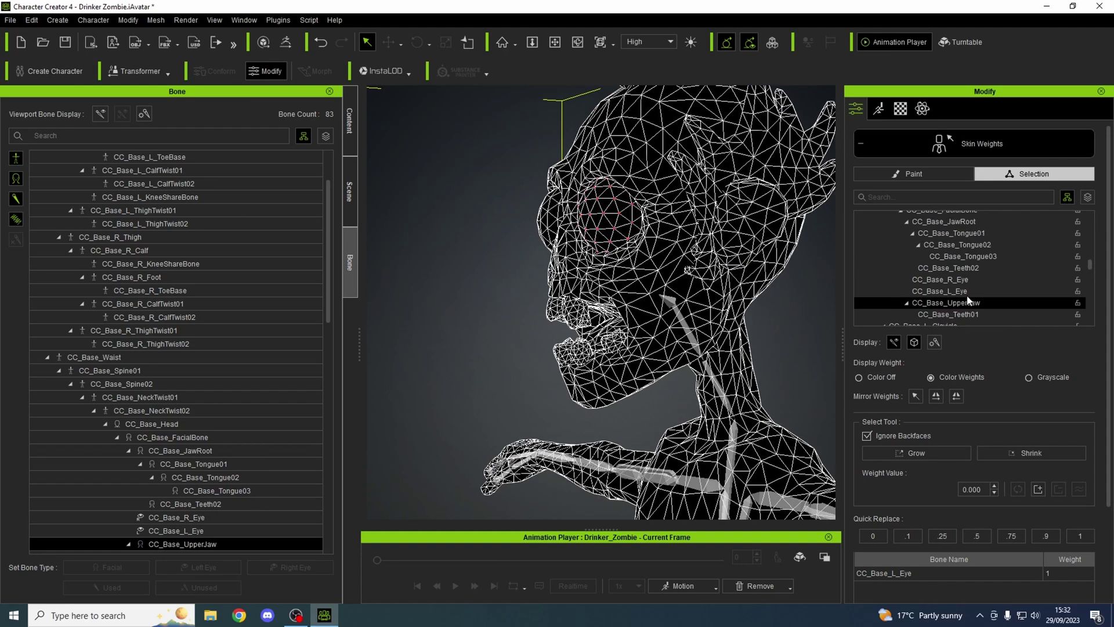
left_click(955, 244)
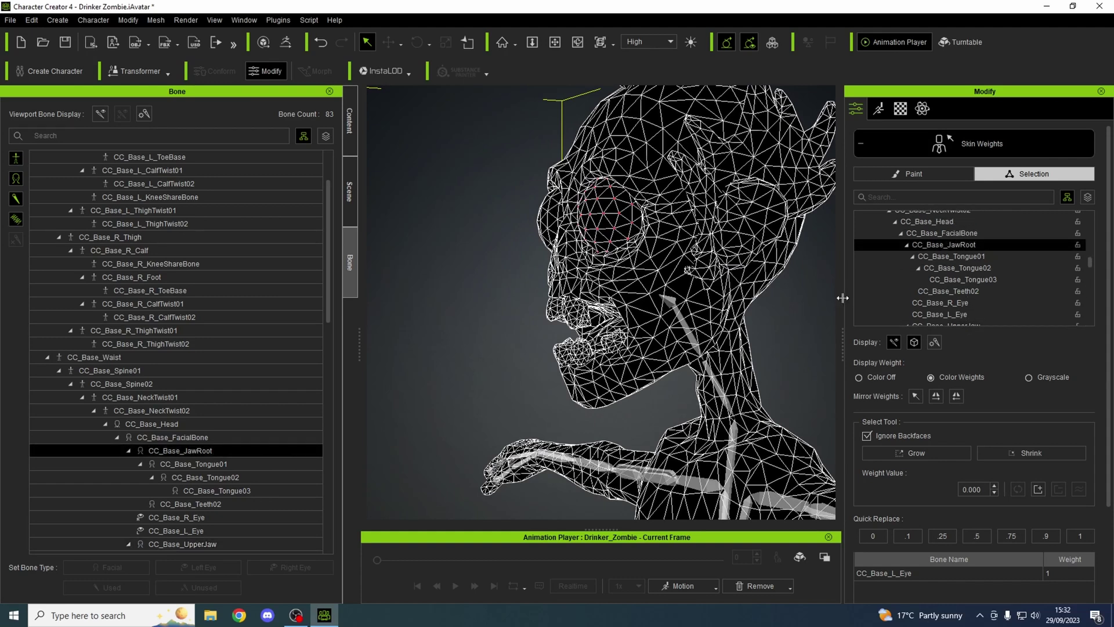
middle_click_drag(822, 324, 743, 321)
mouse_move(738, 323)
right_mouse_down()
mouse_move(722, 329)
mouse_move(738, 329)
right_mouse_up()
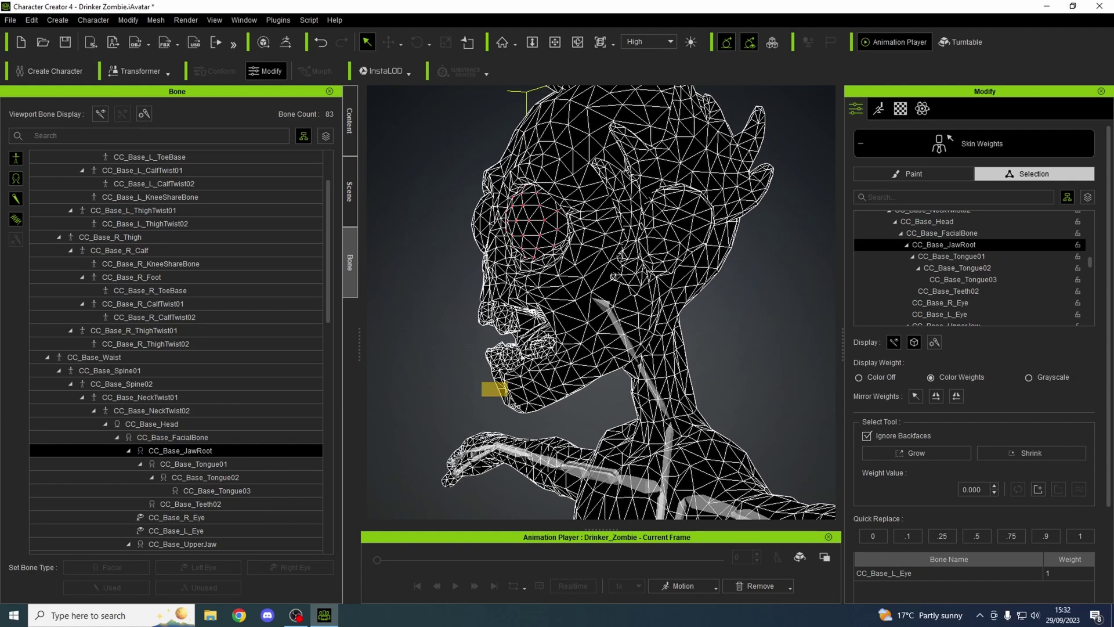
Step: Grow a chin face selection three times and Quick Replace it with weight 1
left_click(499, 388)
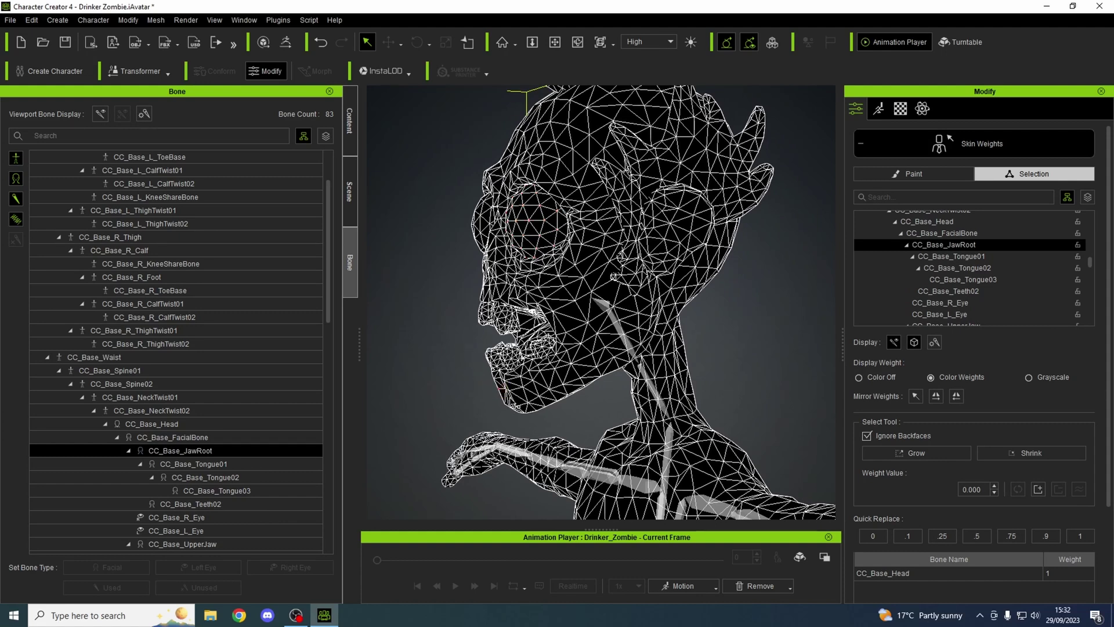
left_click(913, 453)
left_click(912, 453)
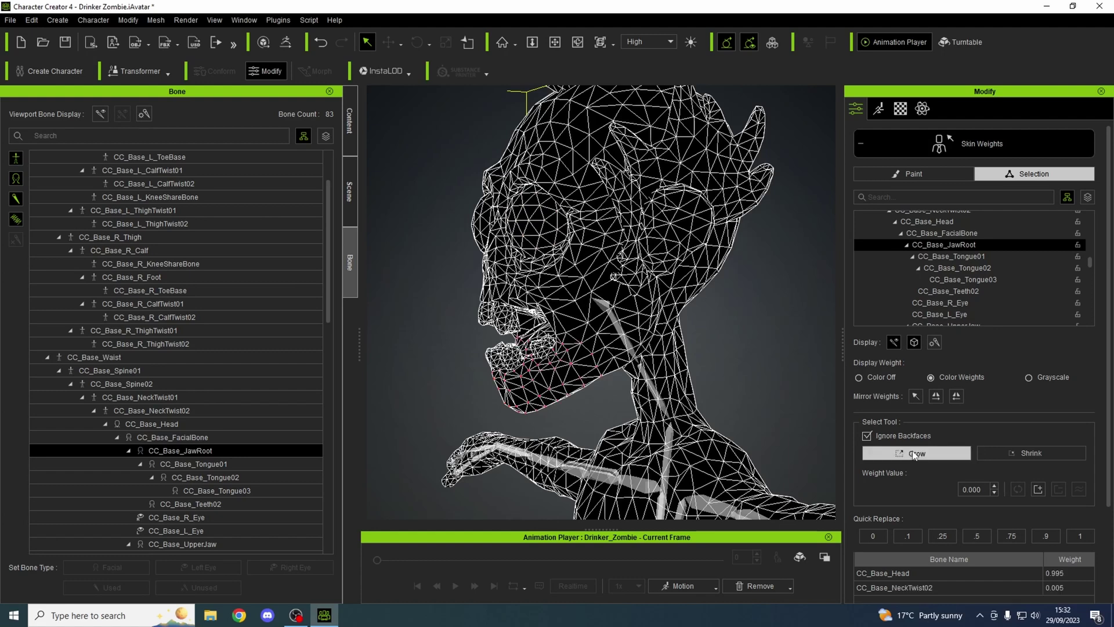
left_click(914, 453)
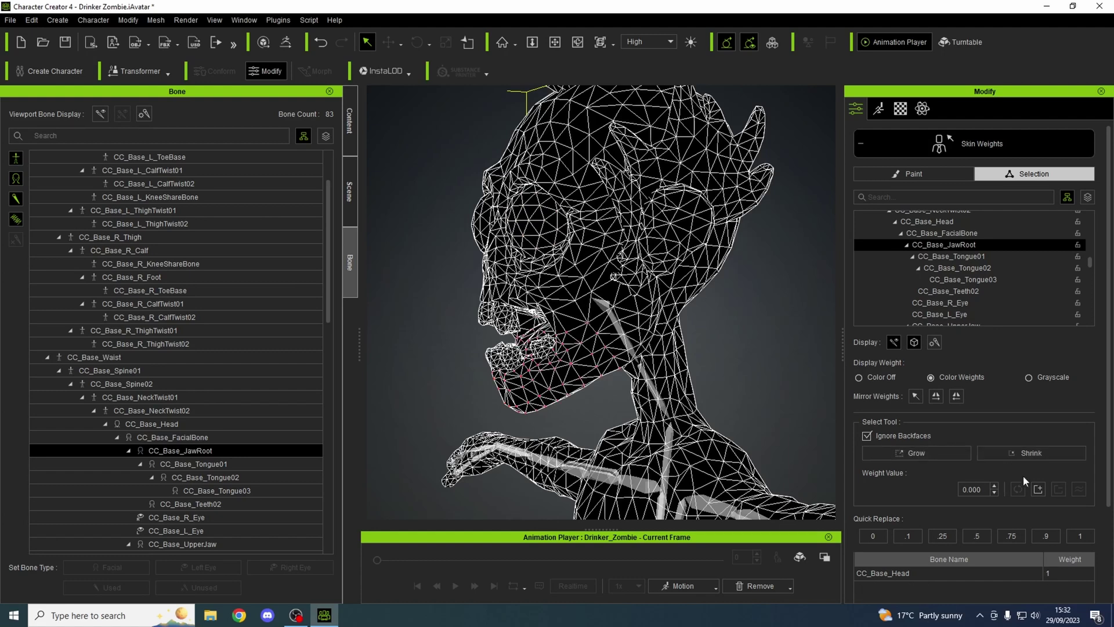
left_click(1081, 533)
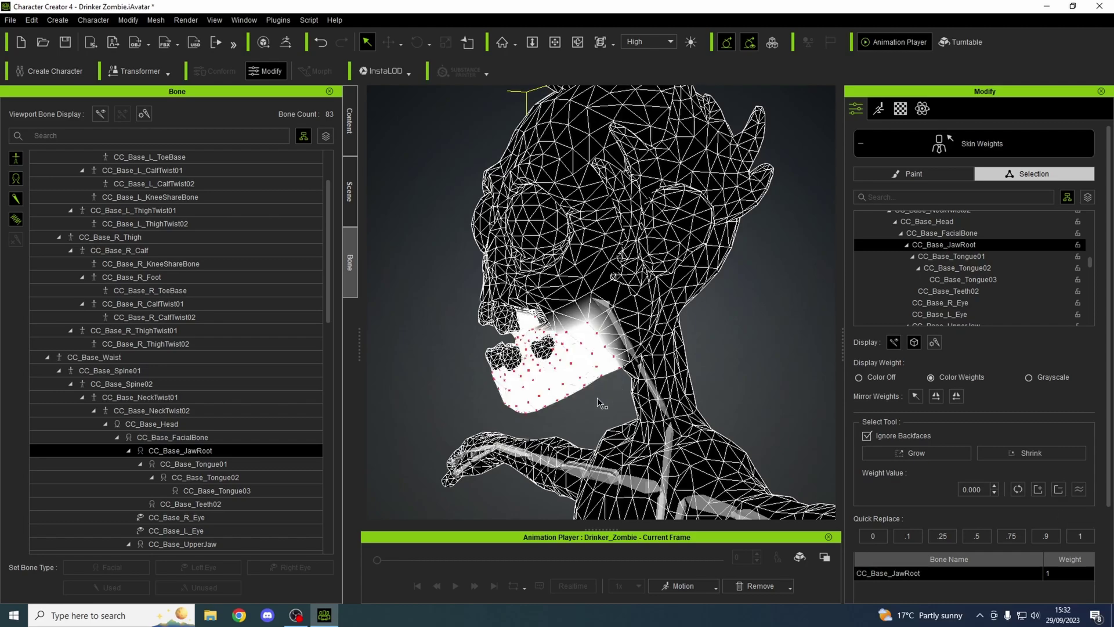
right_click_drag(597, 400, 897, 323)
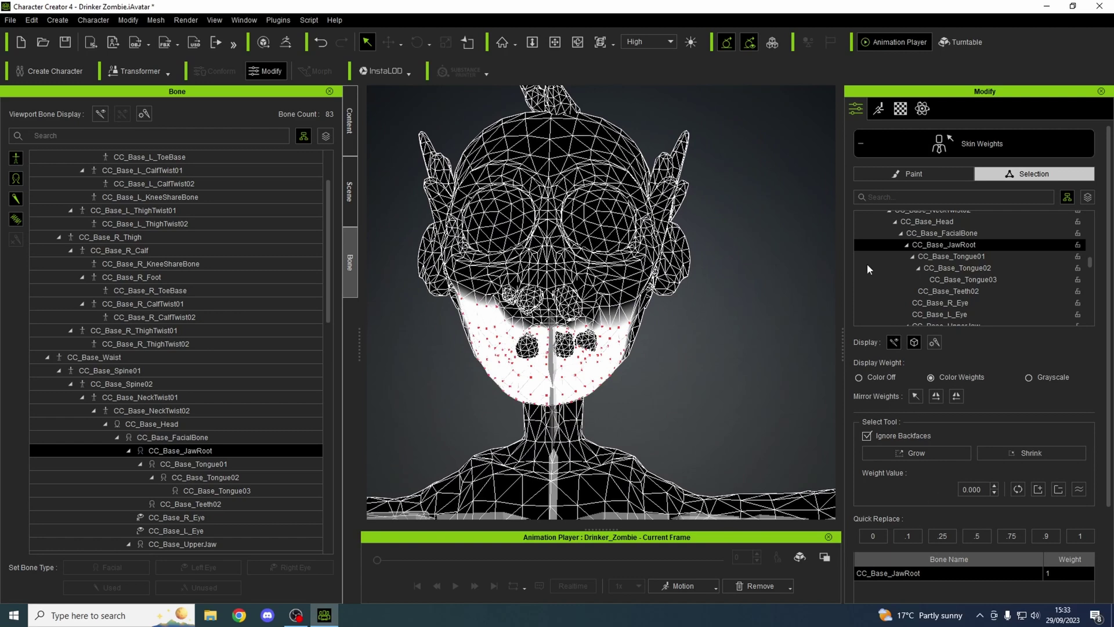
Step: Box-select the mouth-corner vertices from the side and give them full JawRoot weight 1
left_click(903, 174)
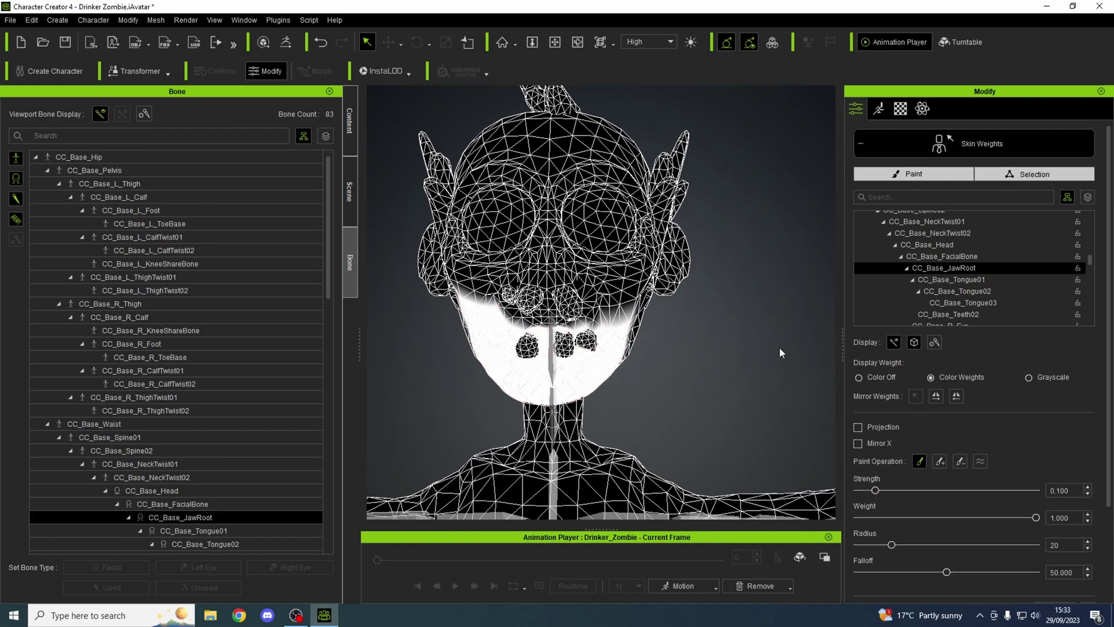
right_click_drag(760, 400, 356, 465)
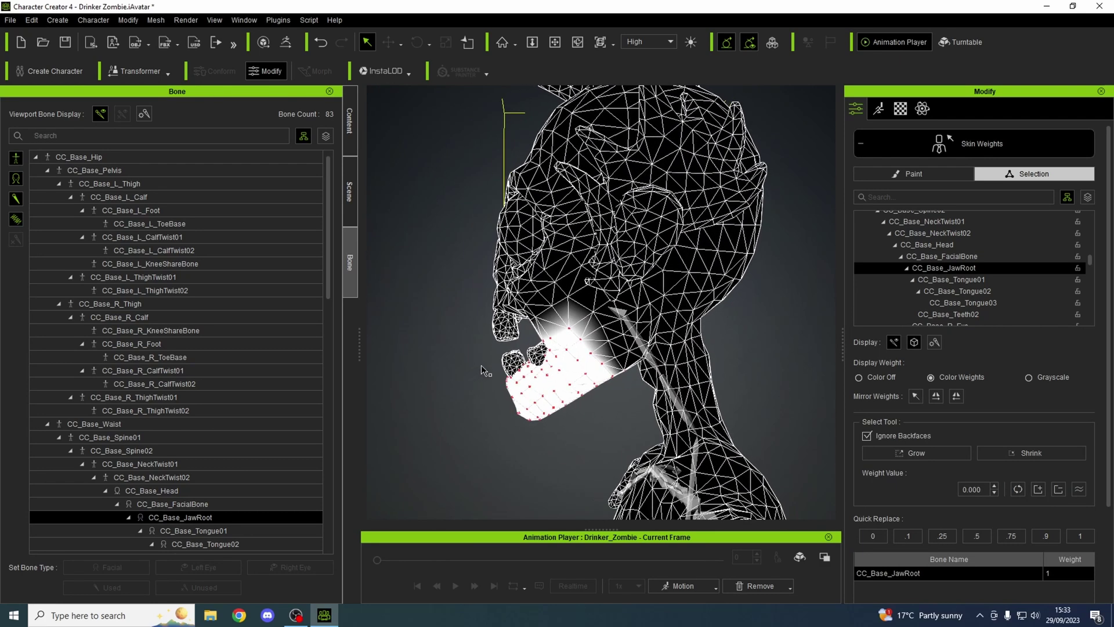
left_click_drag(475, 350, 529, 388)
left_click_drag(525, 346, 559, 377)
left_click(1087, 542)
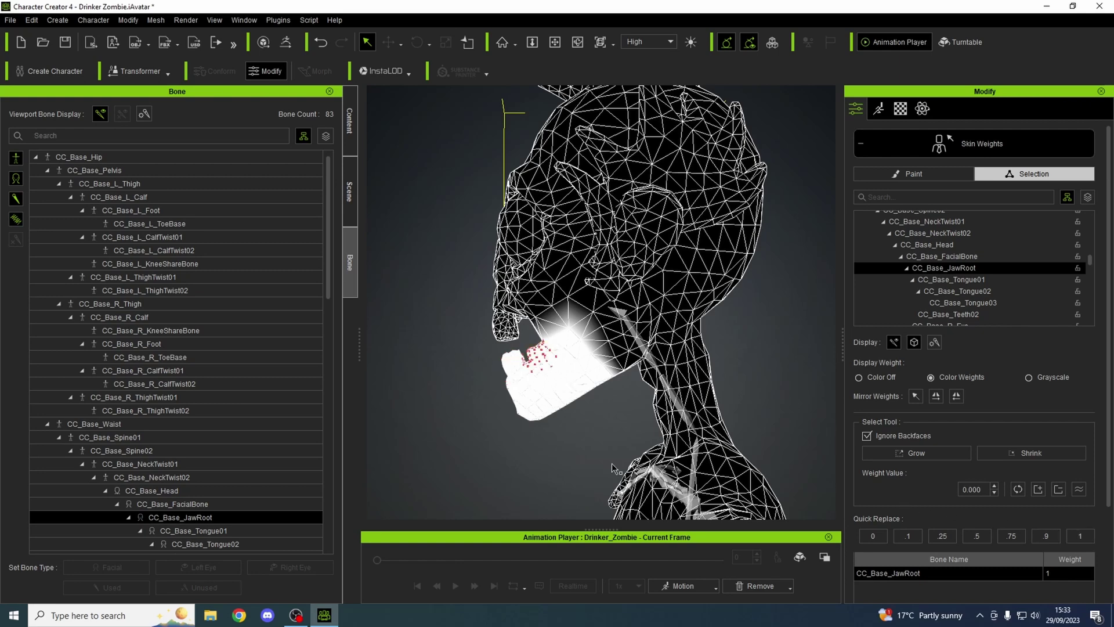
right_click_drag(542, 459, 926, 449)
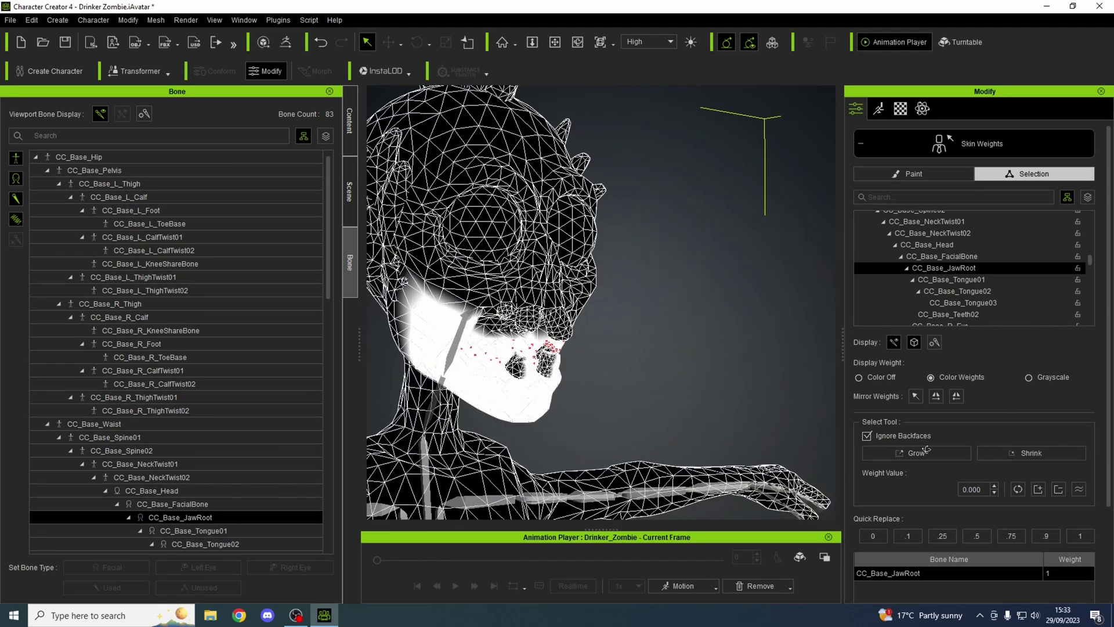
Step: Paint out the stray upper-jaw weight with the brush at Strength 0
left_click(913, 175)
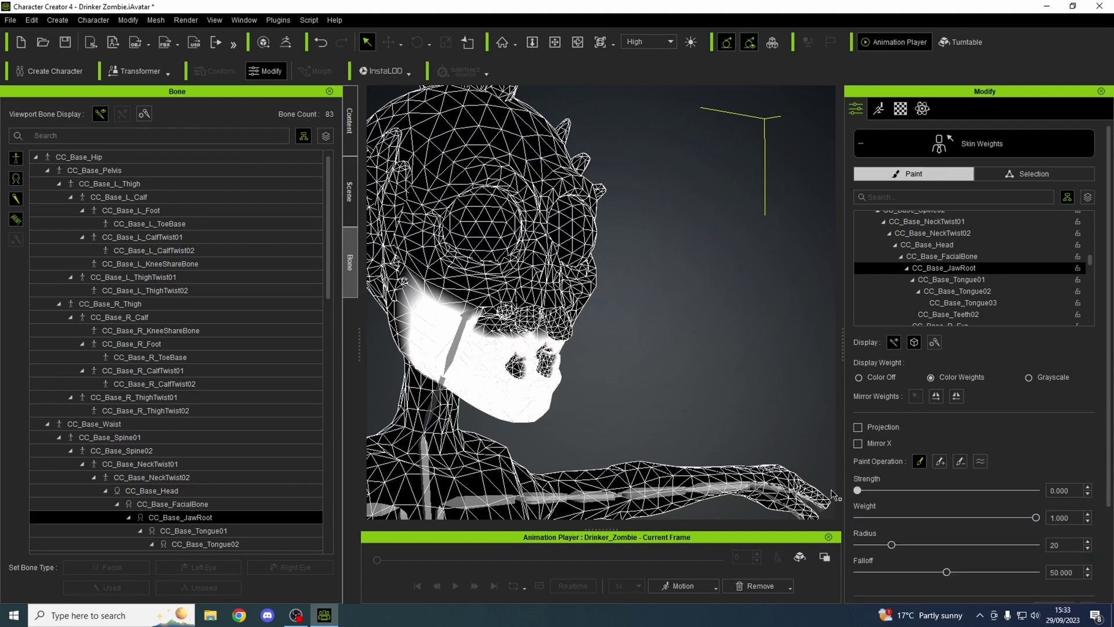
right_click_drag(619, 432, 781, 439)
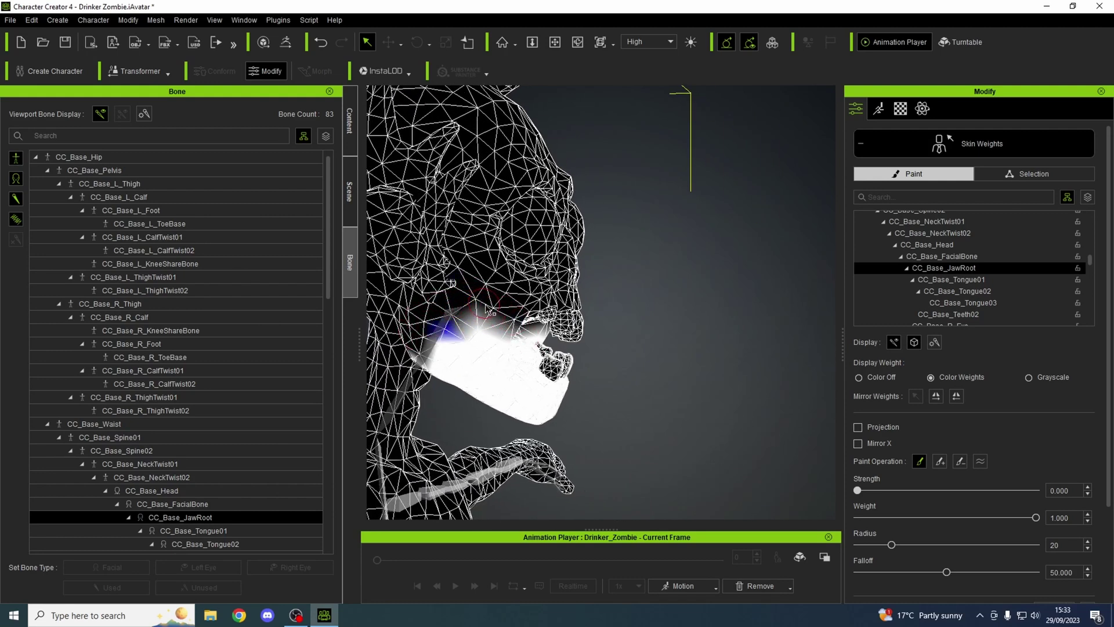
mouse_move(464, 325)
right_mouse_down()
mouse_move(320, 368)
mouse_move(306, 330)
right_mouse_up()
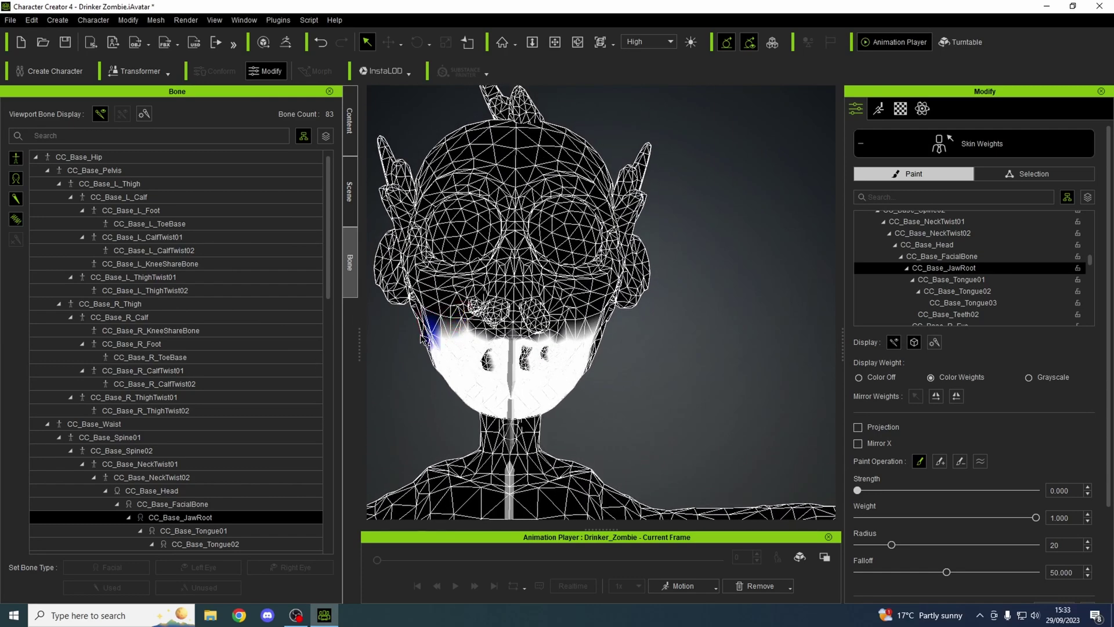
right_click_drag(439, 408, 474, 336)
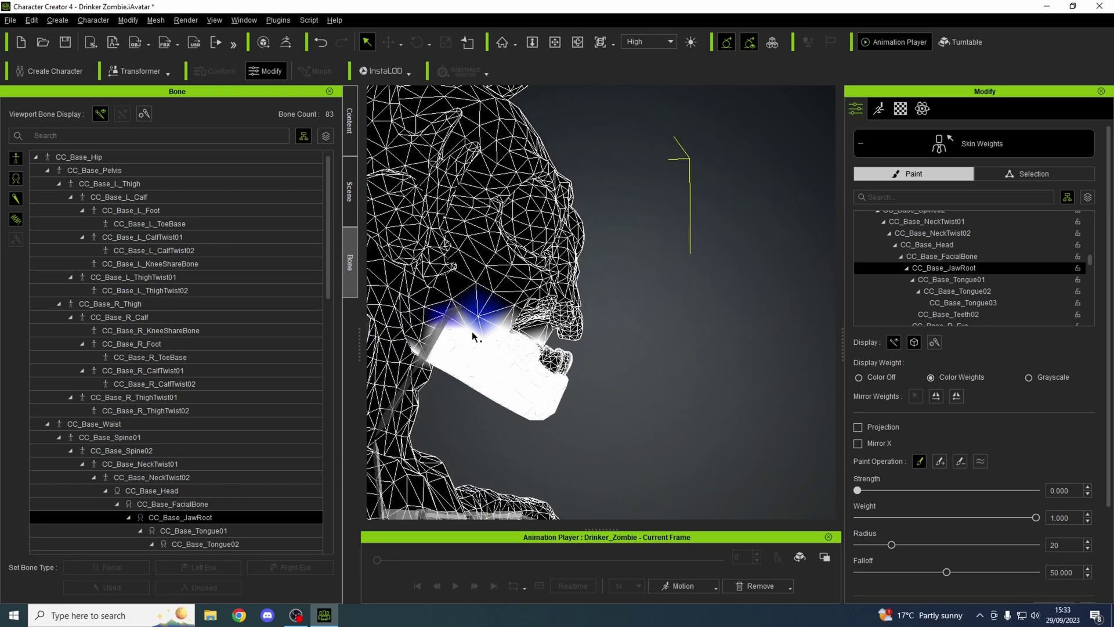
left_click_drag(467, 303, 427, 319)
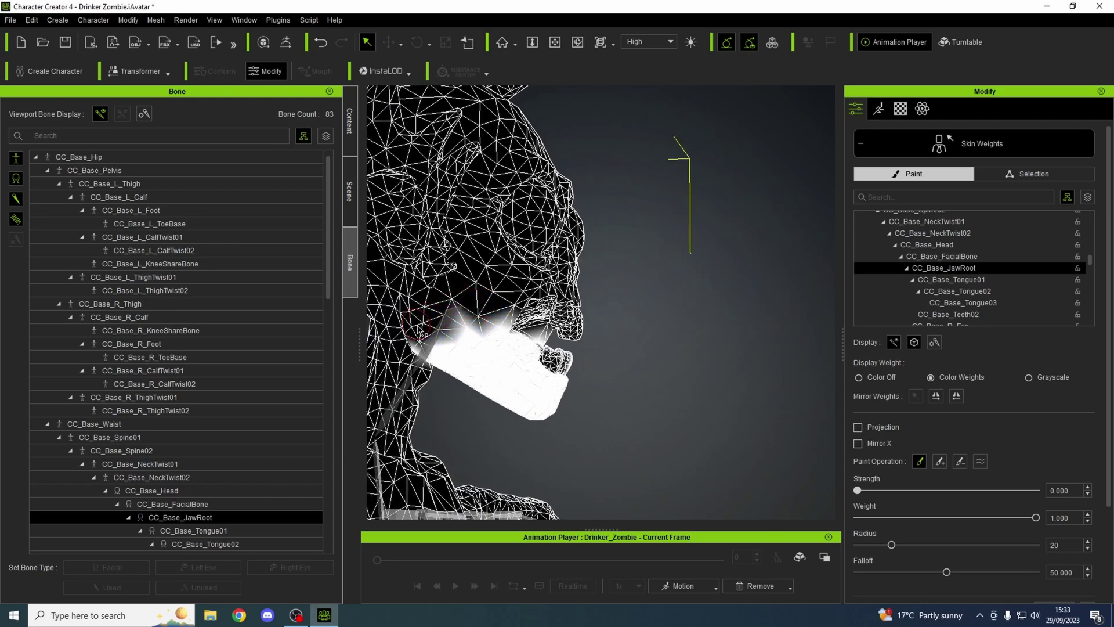
right_click_drag(423, 333, 722, 389)
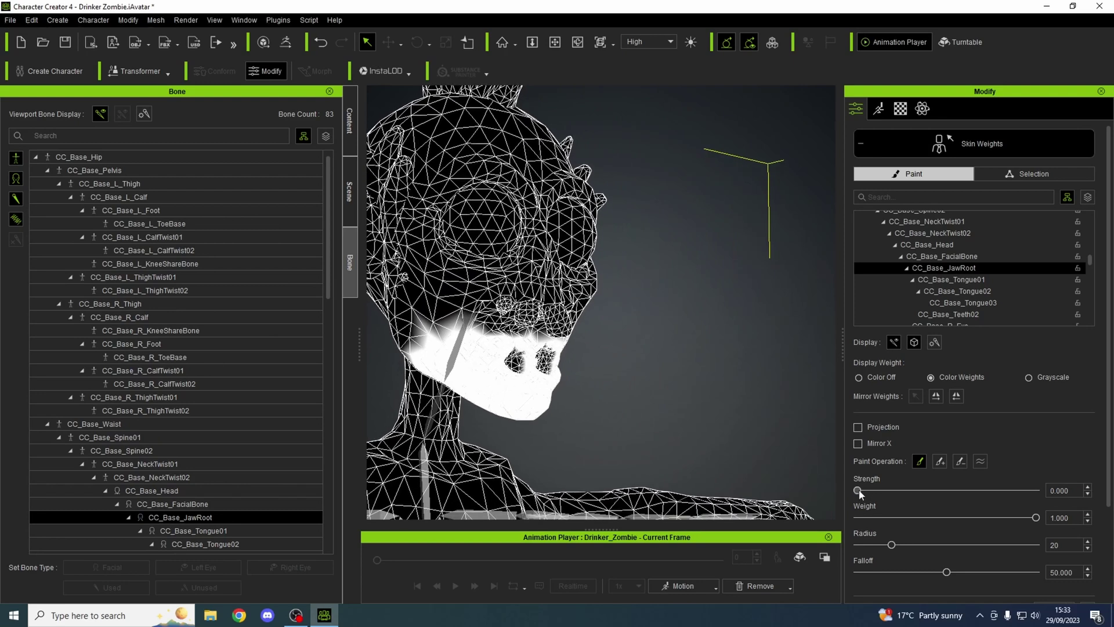
Step: At Strength 0.17, paint soft JawRoot weight over the cheeks and rear of the jaw
left_click_drag(858, 490, 889, 492)
mouse_move(645, 398)
right_mouse_down()
mouse_move(697, 398)
mouse_move(659, 412)
right_mouse_up()
middle_click_drag(659, 412, 751, 405)
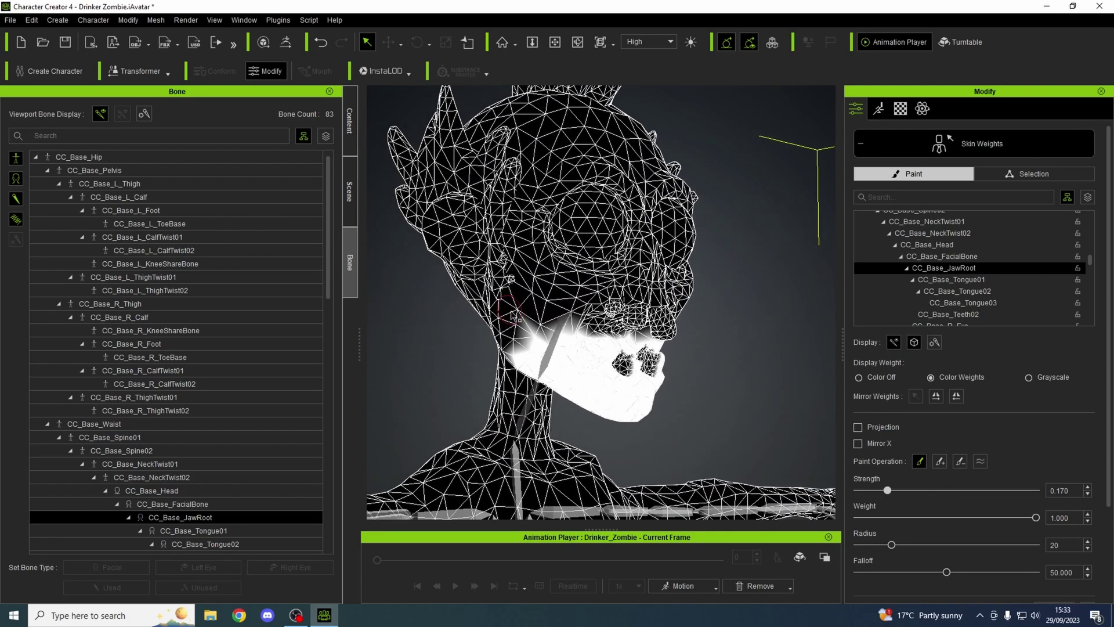
mouse_move(515, 313)
left_mouse_down()
mouse_move(506, 340)
mouse_move(537, 317)
mouse_move(563, 318)
mouse_move(513, 329)
mouse_move(577, 319)
mouse_move(503, 323)
left_mouse_up()
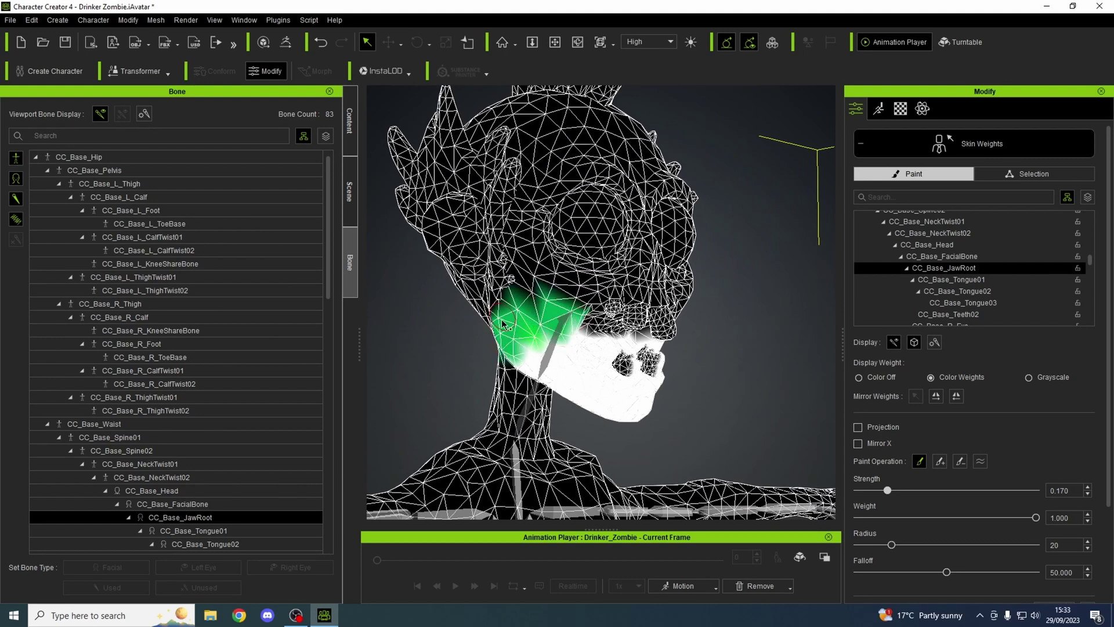
right_click_drag(503, 323, 696, 329)
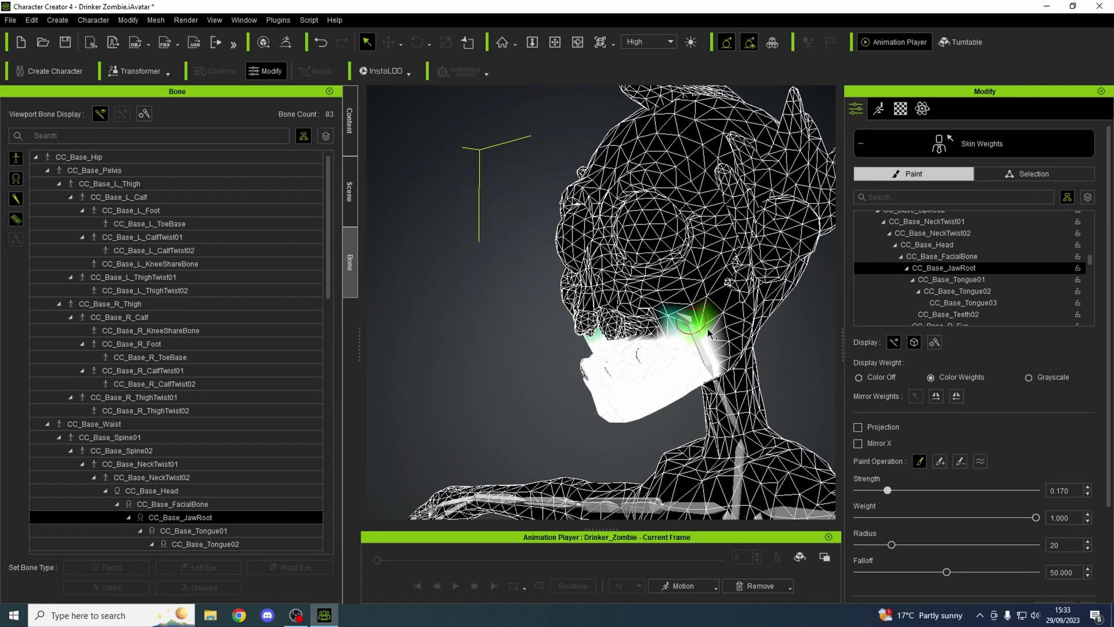
mouse_move(710, 333)
left_mouse_down()
mouse_move(722, 351)
mouse_move(687, 316)
mouse_move(725, 359)
mouse_move(730, 336)
mouse_move(736, 347)
left_mouse_up()
mouse_move(735, 347)
right_mouse_down()
mouse_move(1039, 383)
mouse_move(667, 391)
mouse_move(587, 447)
mouse_move(703, 472)
mouse_move(583, 494)
mouse_move(920, 423)
mouse_move(1056, 471)
mouse_move(1087, 470)
mouse_move(914, 467)
right_mouse_up()
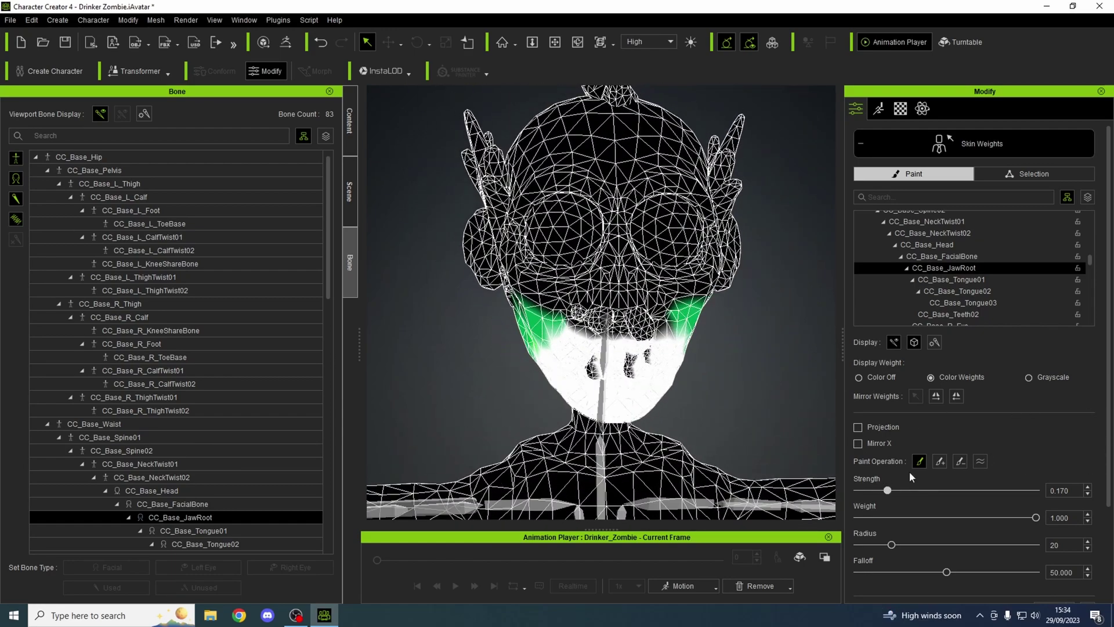
Step: Raise the brush strength to 1.0 and inspect the jaw weighting on both cheeks
left_click_drag(888, 490, 1087, 500)
right_click_drag(701, 462, 720, 436)
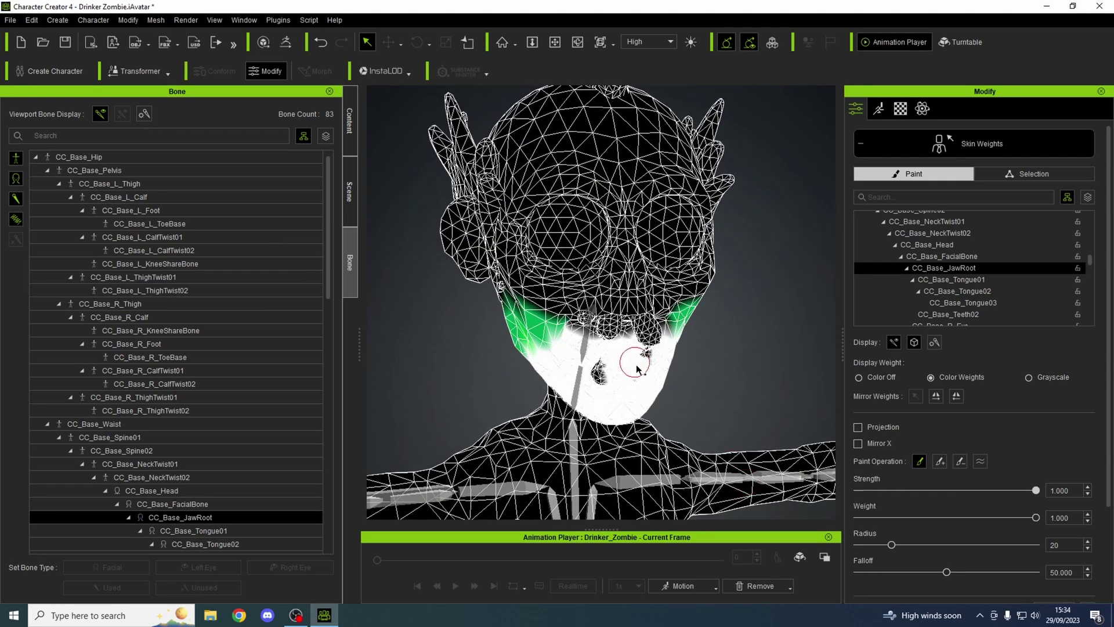
right_click_drag(673, 400, 862, 425)
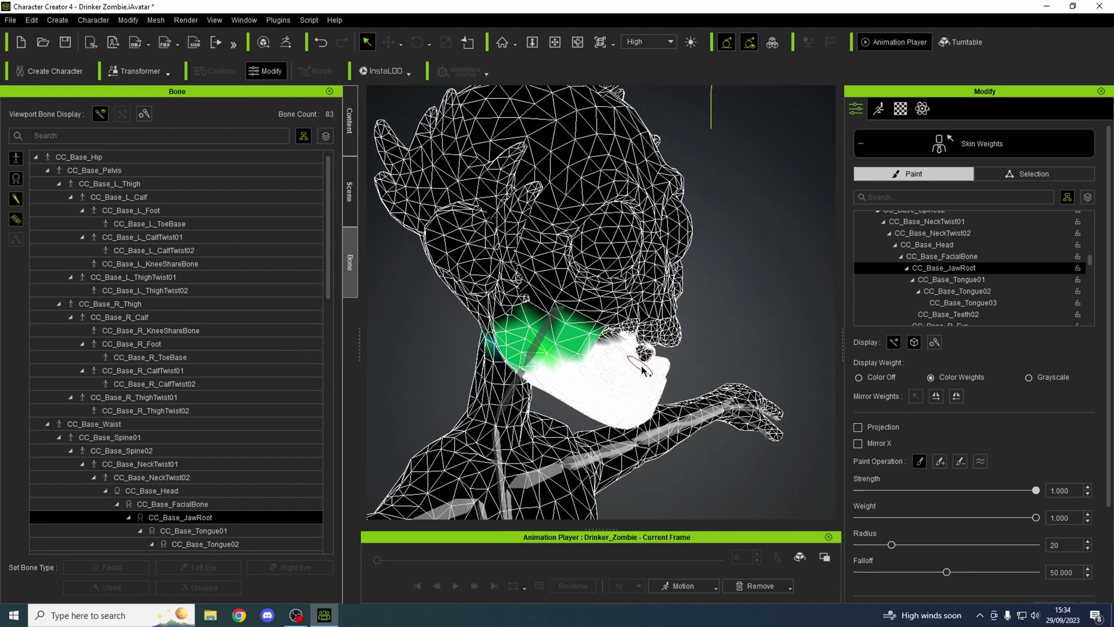
right_click_drag(644, 361, 87, 435)
right_click_drag(587, 446, 945, 375)
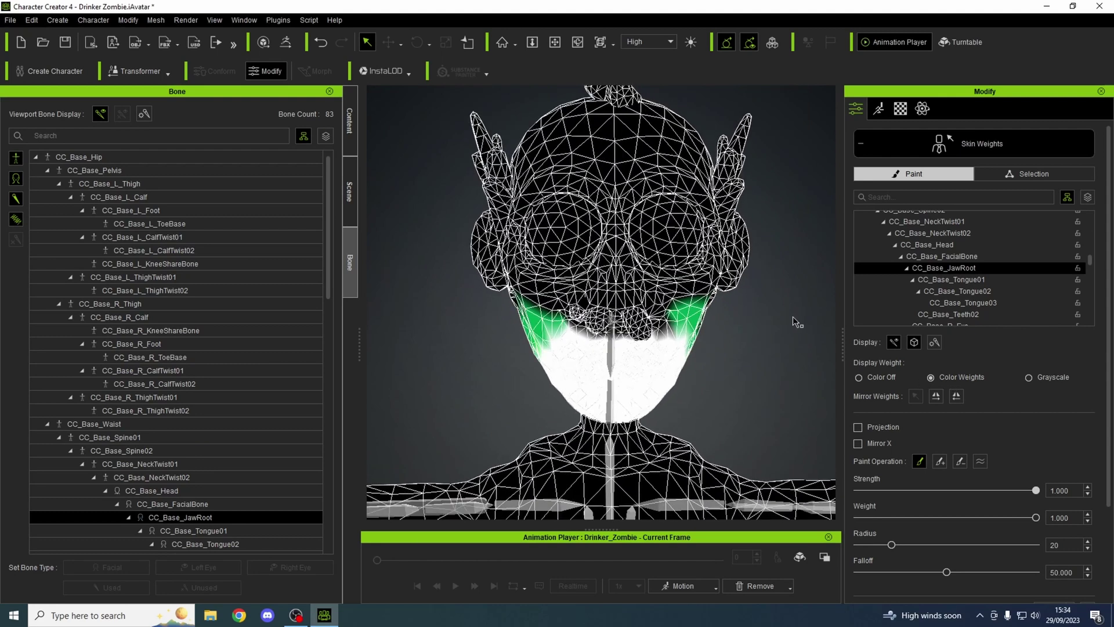
Step: Finish skin weights, enter face Proportion editing and rotate the jaw bone to test mouth opening
left_click(860, 143)
scroll(905, 400, "down", 3)
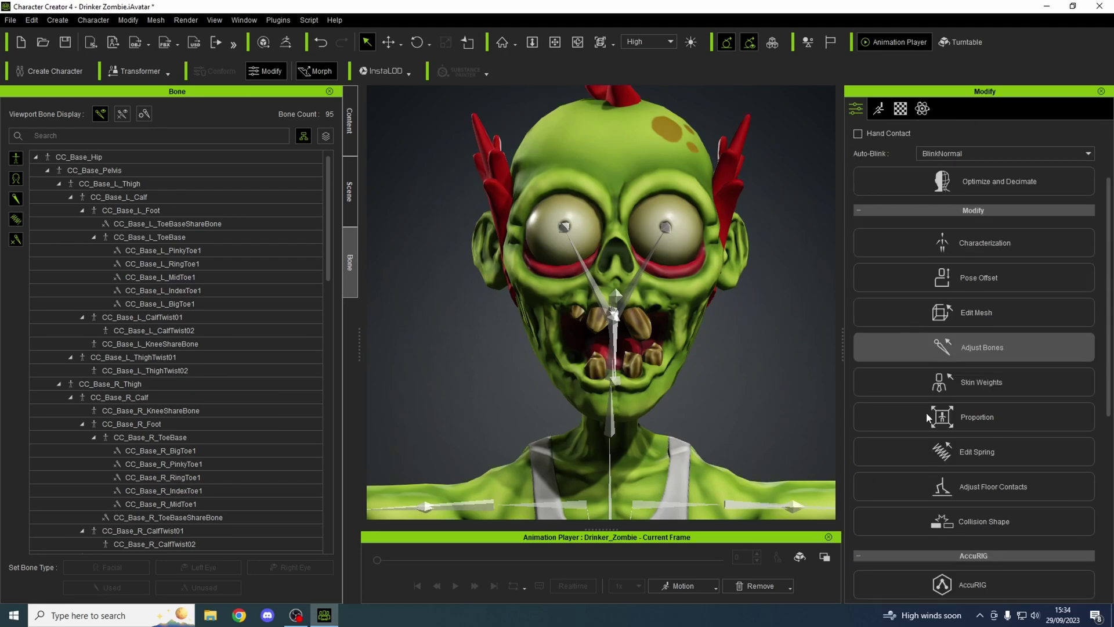
left_click(980, 427)
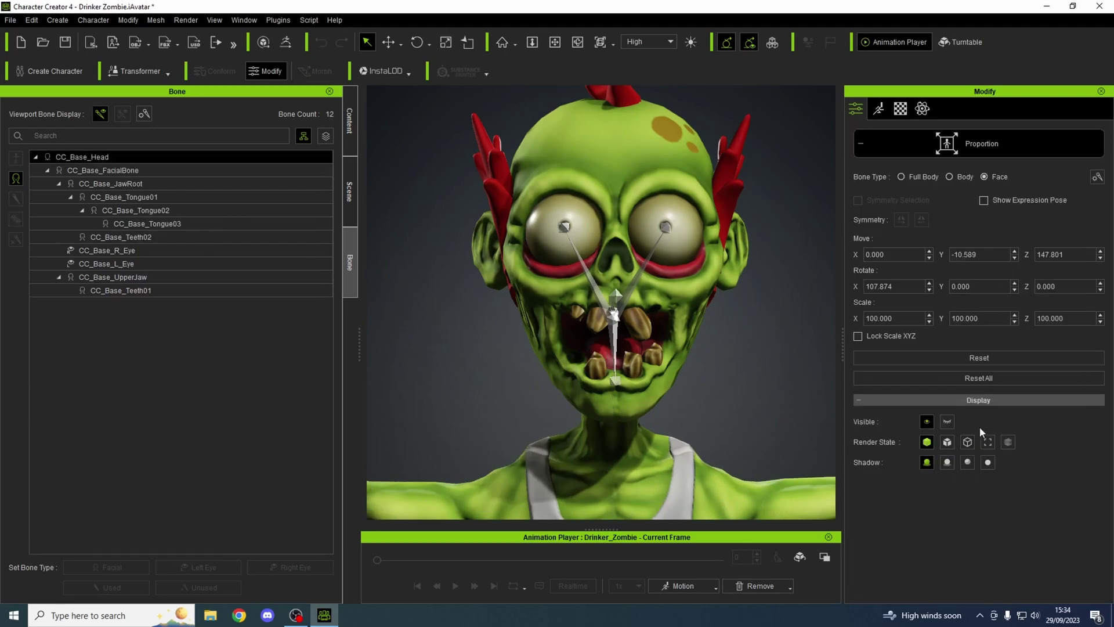
right_click_drag(784, 355, 558, 364)
left_click(569, 346)
key("e")
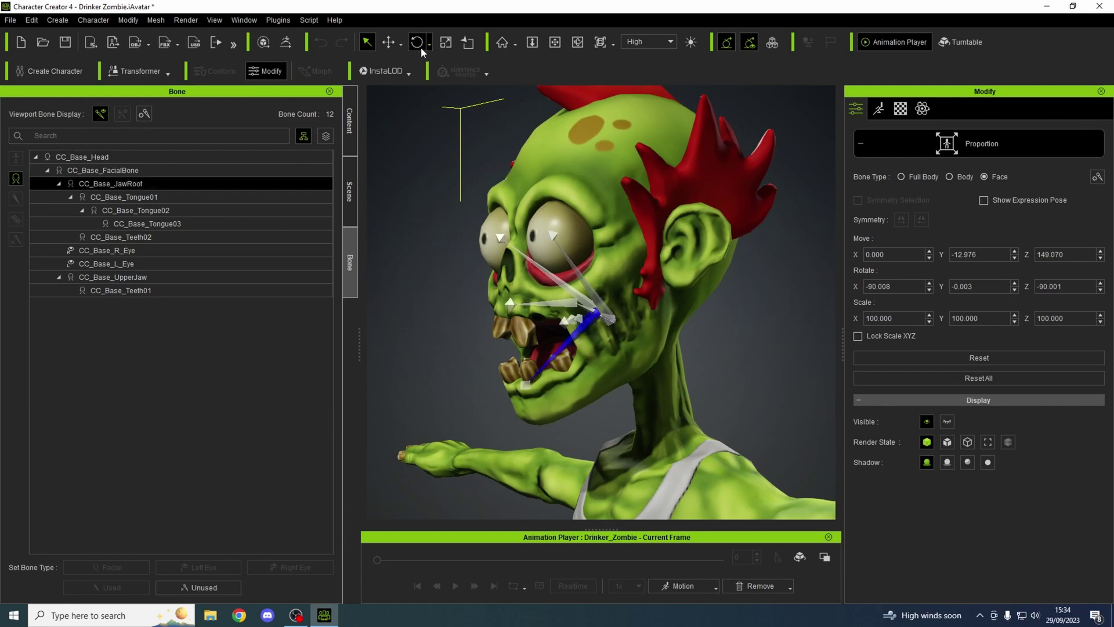
left_click_drag(561, 267, 550, 261)
Step: Rotate both eye bones, leaving CC_Base_R_Eye at Z -7.991, then exit Proportion editing
right_click_drag(630, 320, 604, 241)
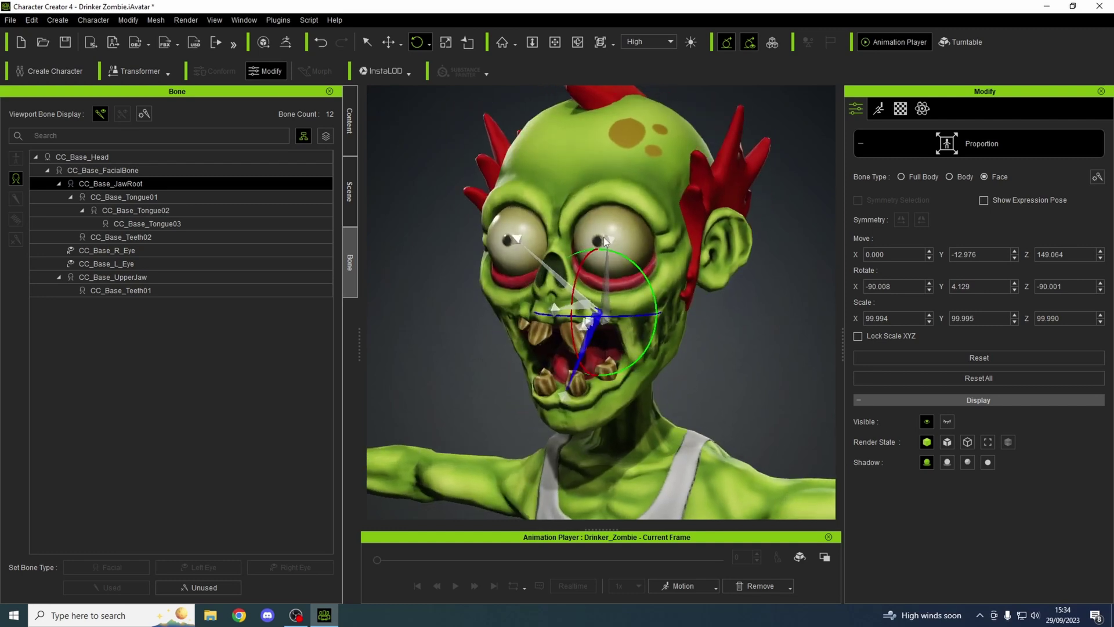
left_click(610, 242)
mouse_move(605, 240)
left_mouse_down()
mouse_move(626, 242)
mouse_move(600, 240)
left_mouse_up()
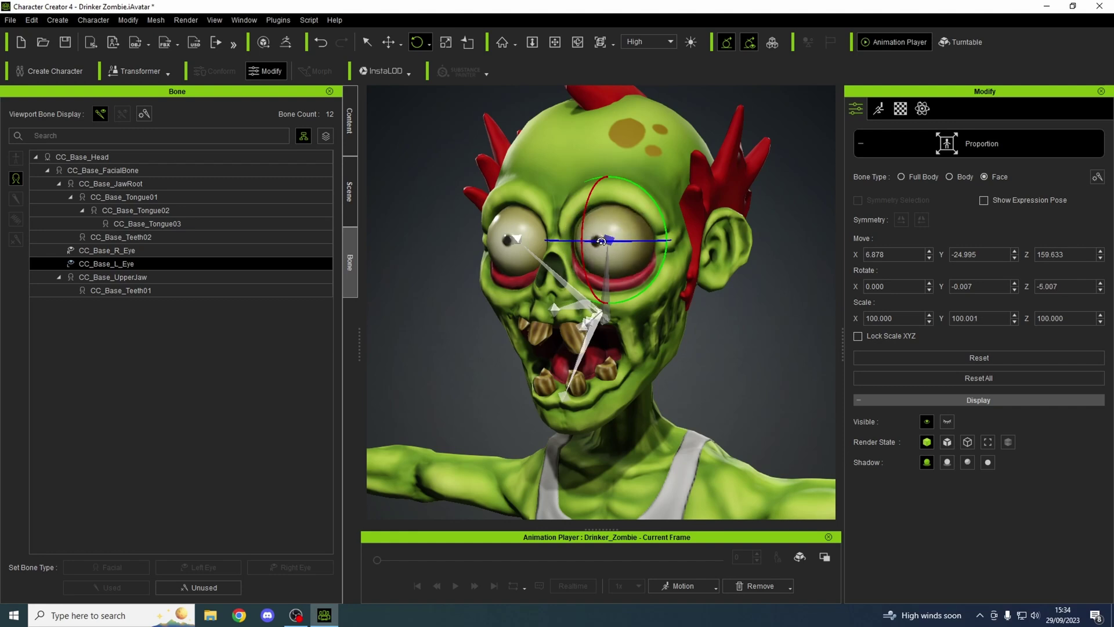
left_click(513, 239)
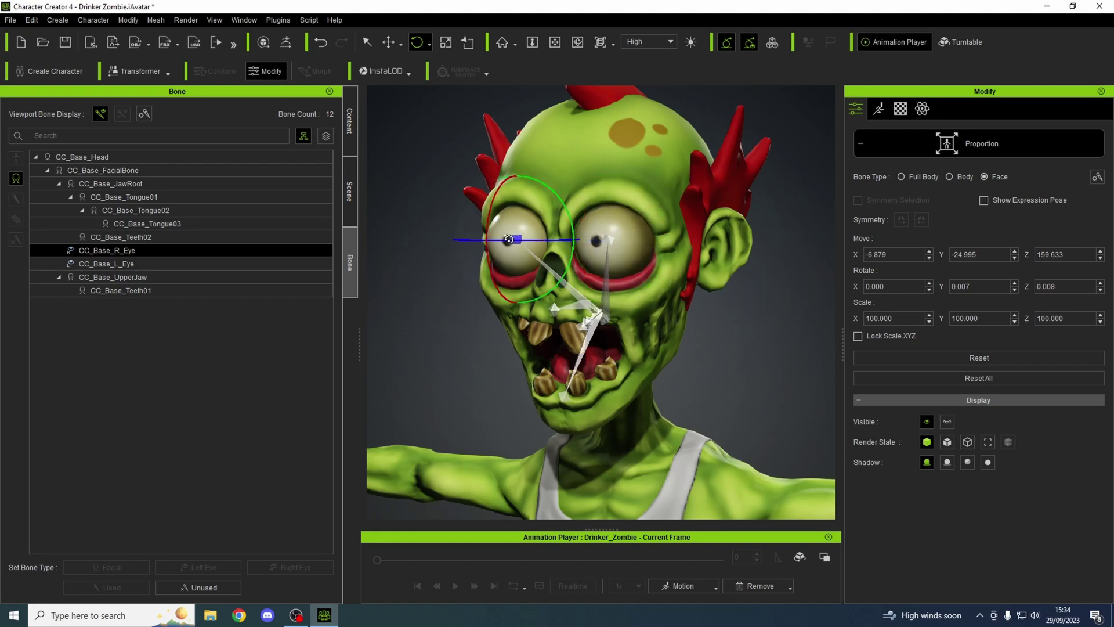
left_click_drag(509, 239, 504, 240)
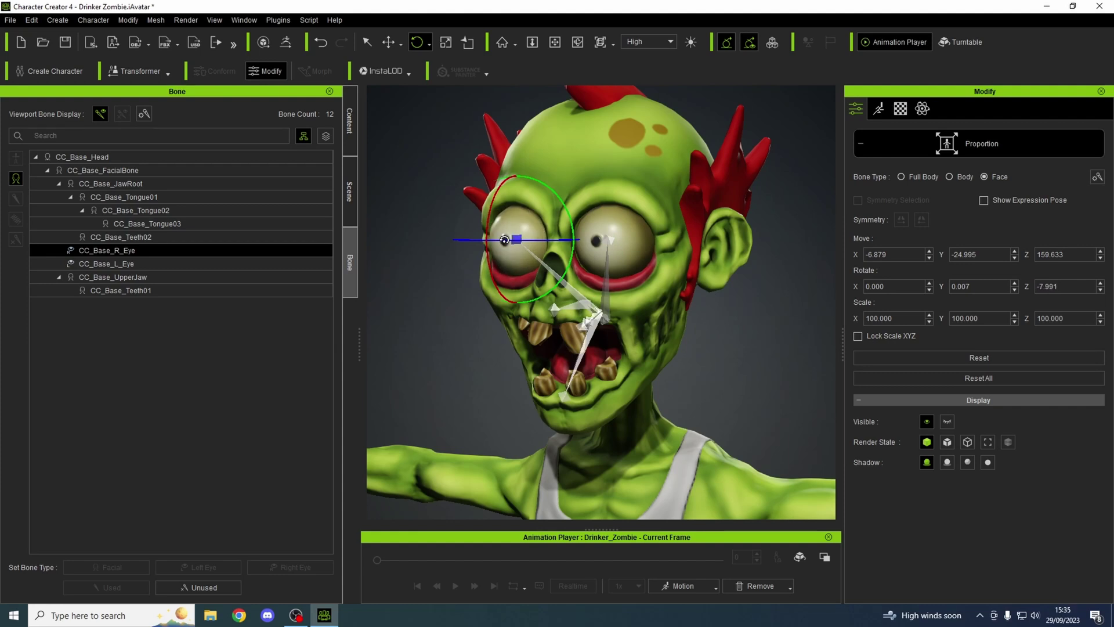
right_click_drag(734, 320, 464, 317)
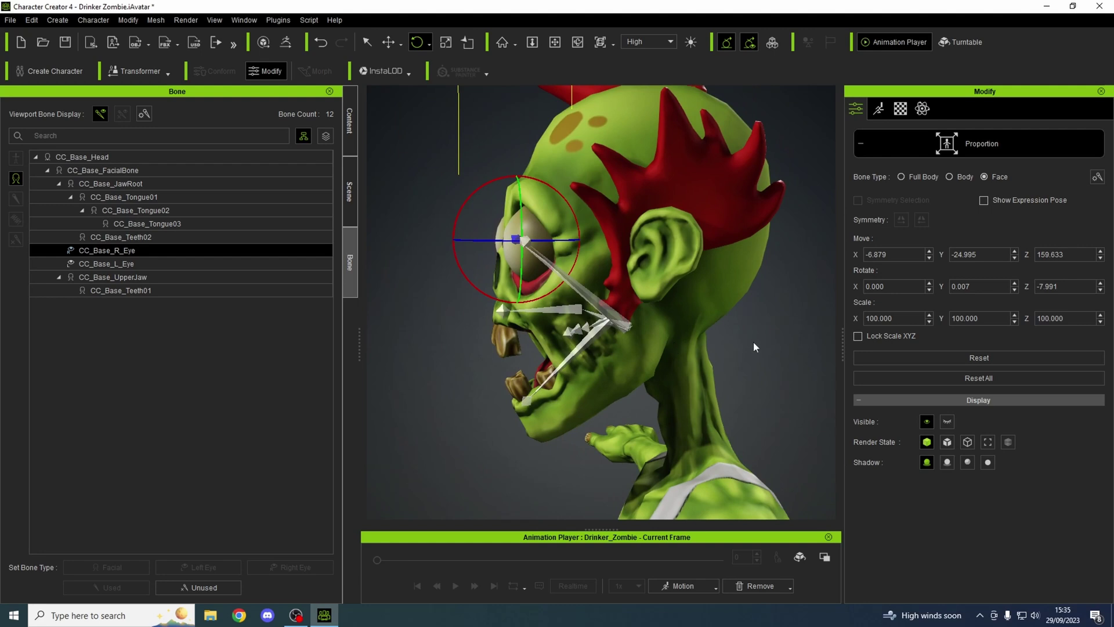
left_click(861, 145)
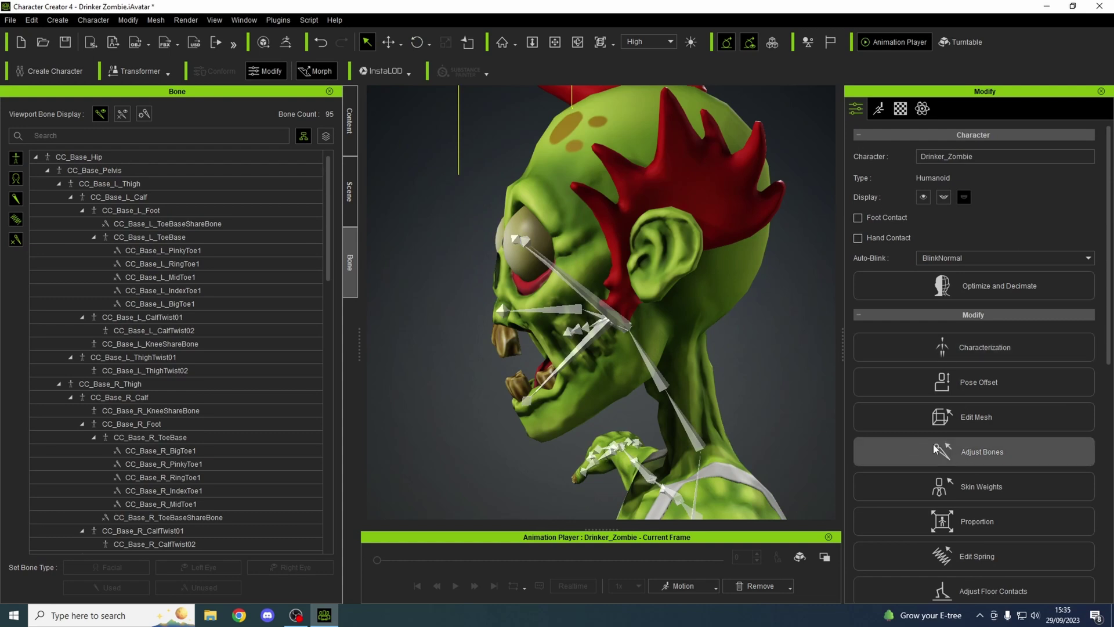
Step: In Adjust Bones with Face bones shown, move the eye bones along Y to about -23.63 and -23.45
left_click(969, 451)
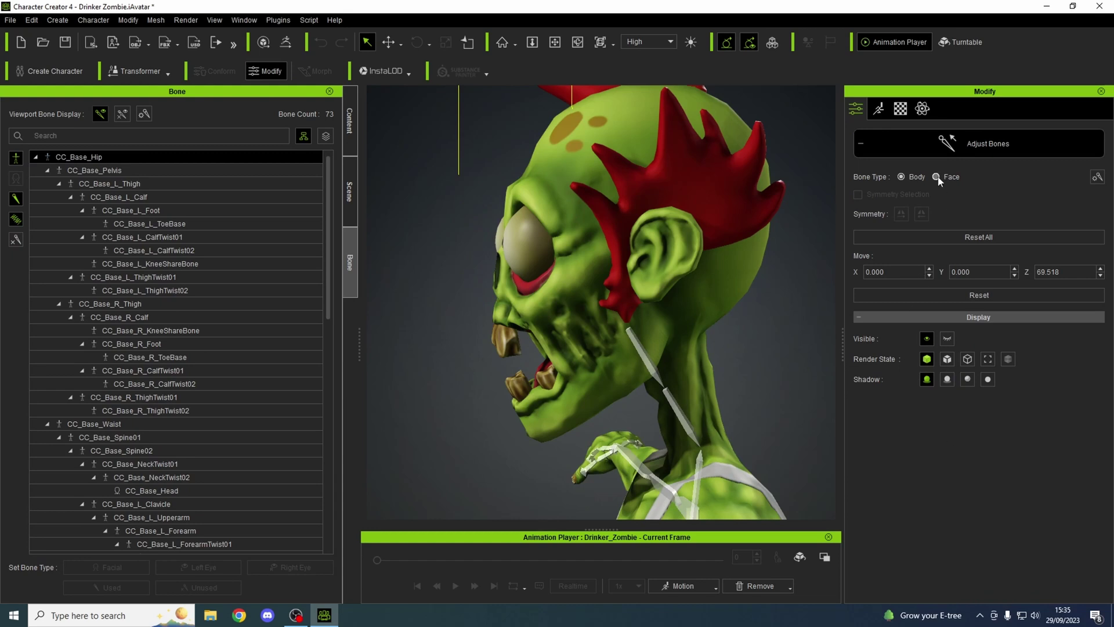
left_click(936, 177)
left_click(527, 242)
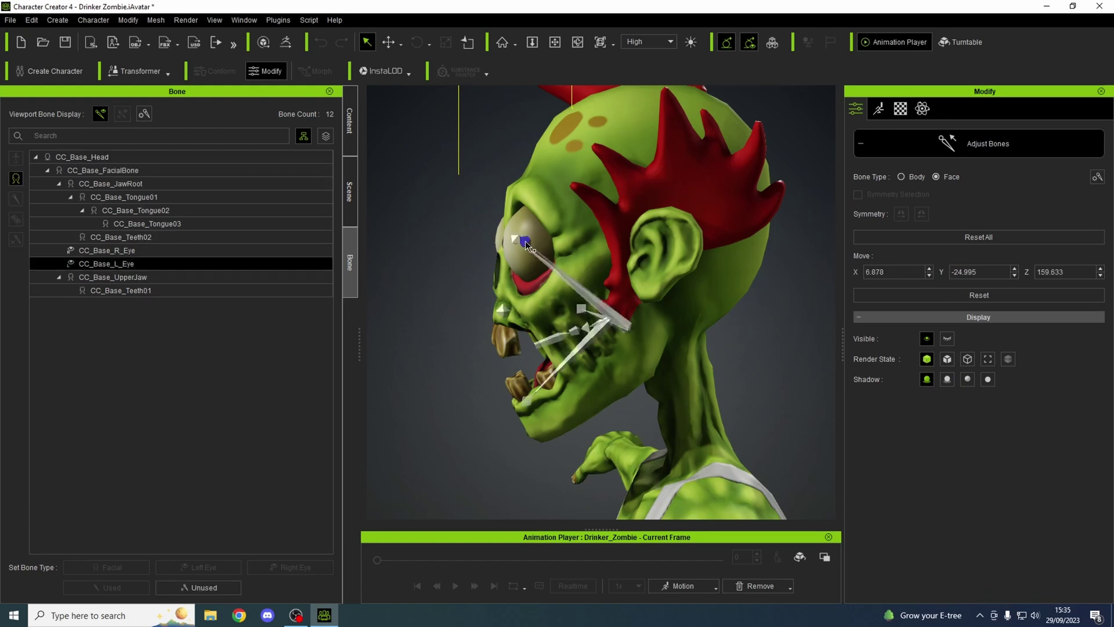
left_click(388, 42)
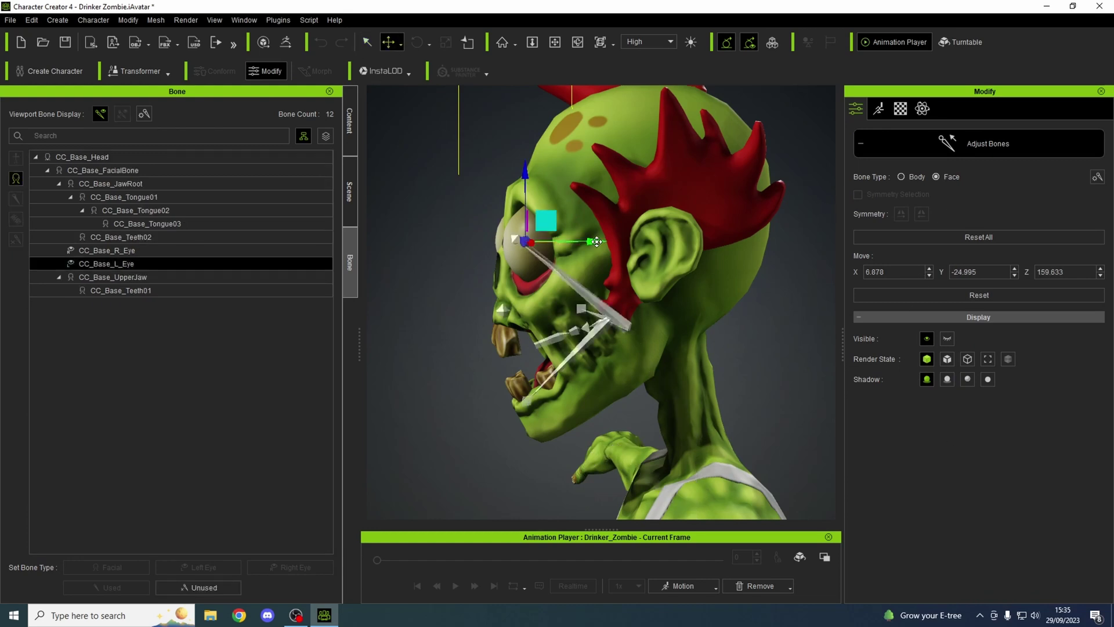
mouse_move(597, 241)
left_mouse_down()
mouse_move(607, 240)
mouse_move(593, 238)
left_mouse_up()
left_click(514, 236)
right_click_drag(575, 328, 965, 336)
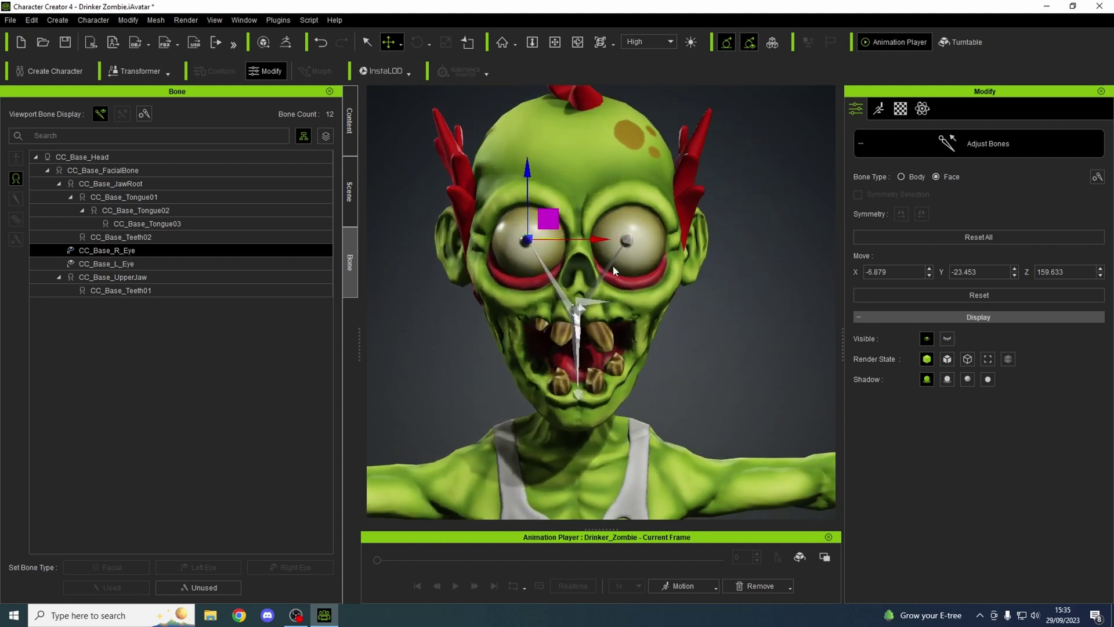
right_click_drag(596, 239, 348, 316)
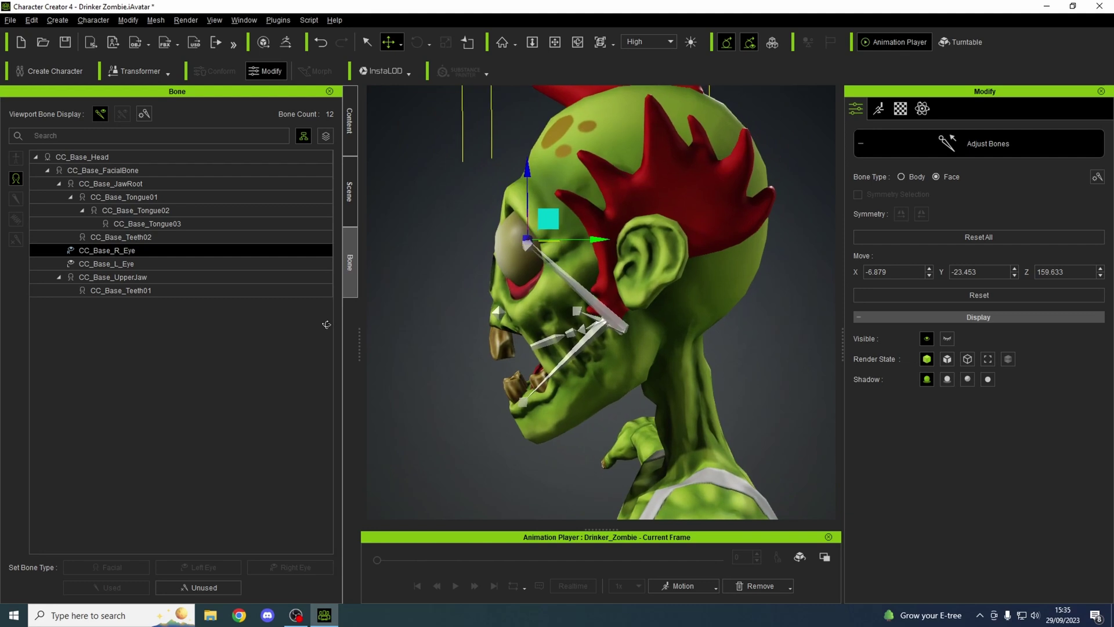
left_click(859, 142)
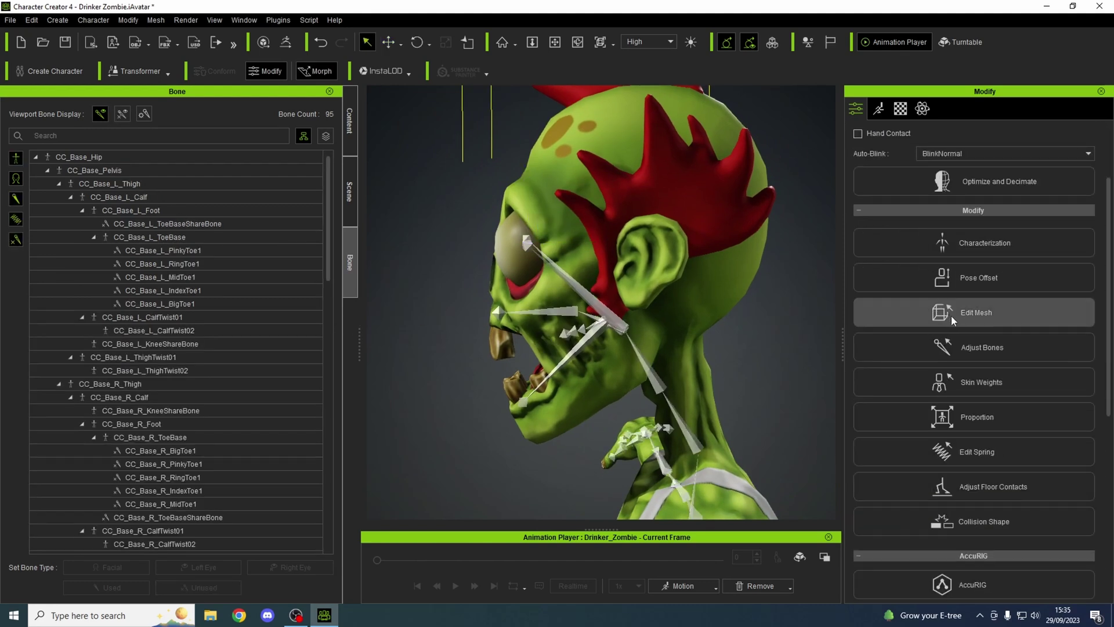
Step: Enter face Proportion editing and rotate the left eye bone to Z 5.055
left_click(988, 413)
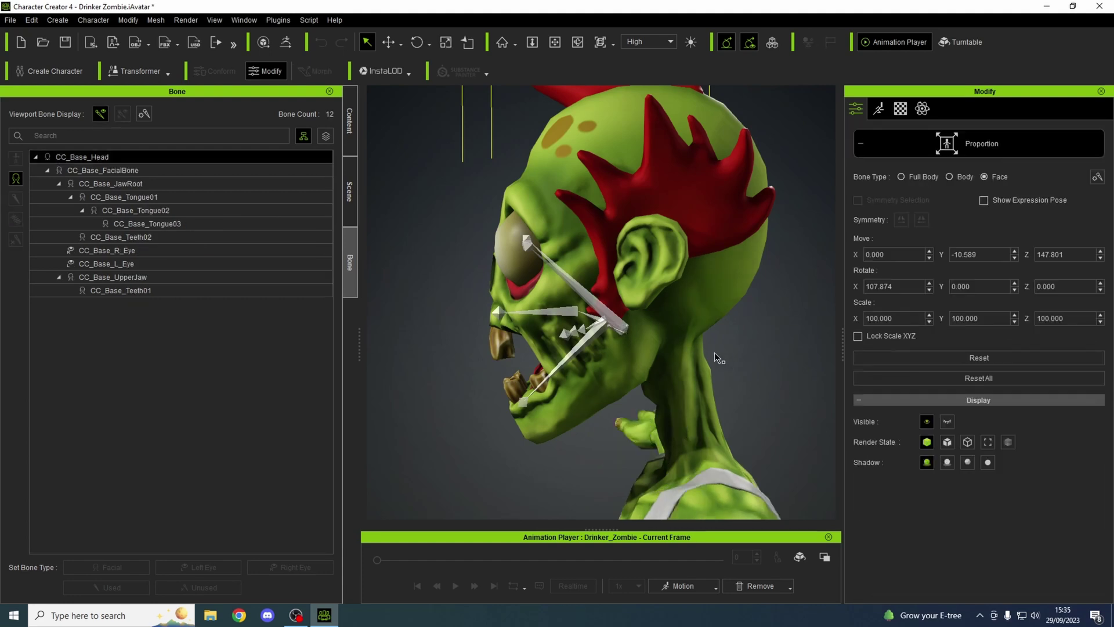
right_click_drag(572, 323, 875, 316)
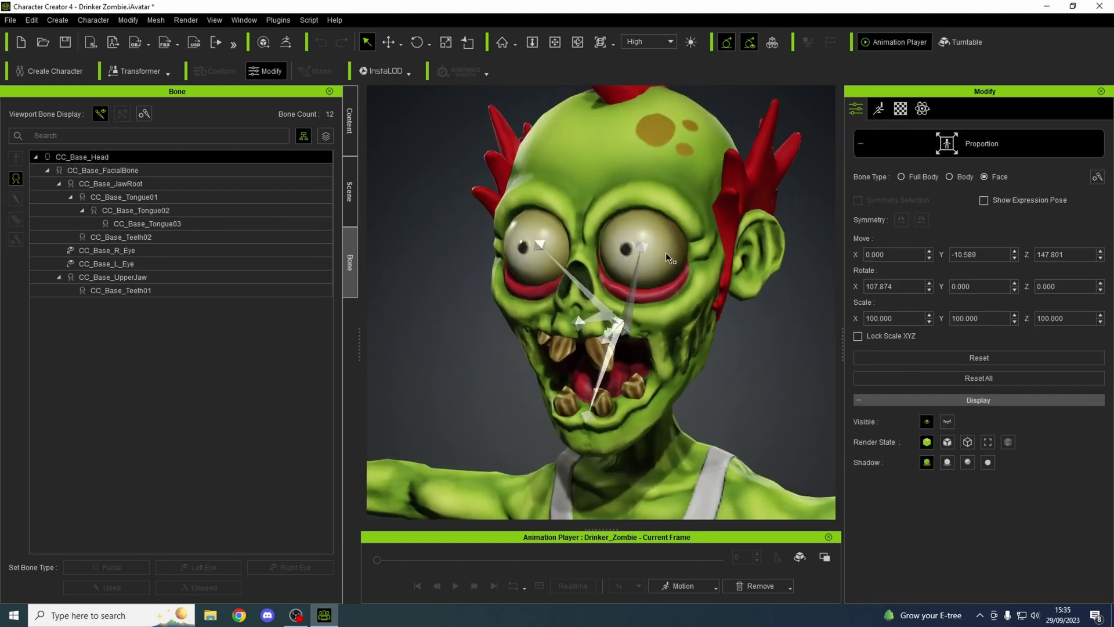
left_click(639, 246)
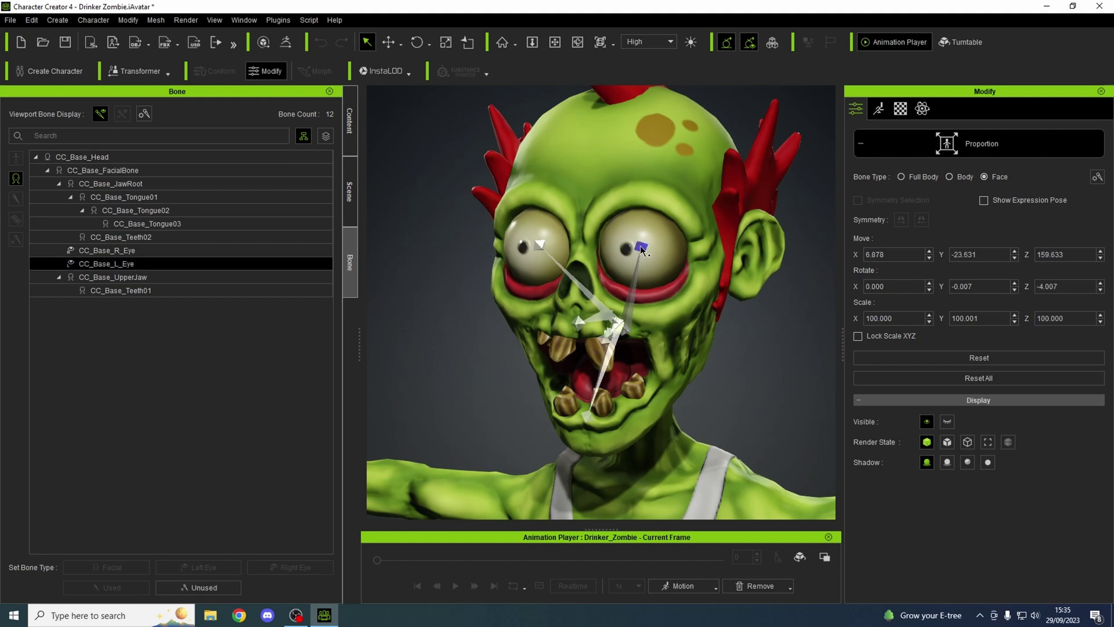
left_click(417, 41)
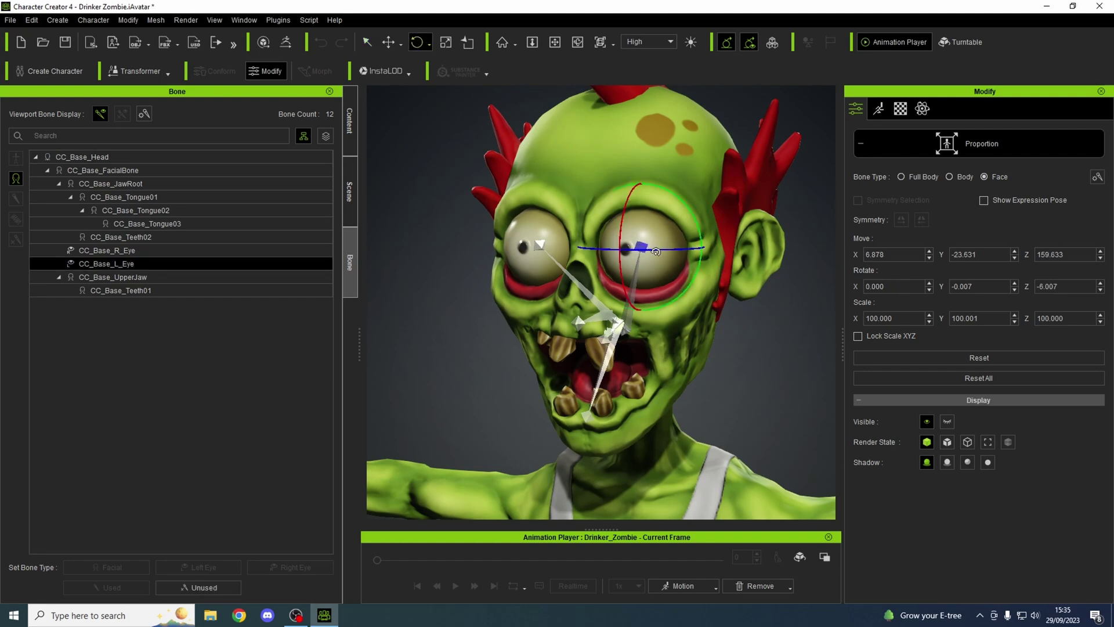
mouse_move(658, 253)
left_mouse_down()
mouse_move(645, 251)
mouse_move(663, 247)
left_mouse_up()
right_click_drag(670, 294, 749, 303)
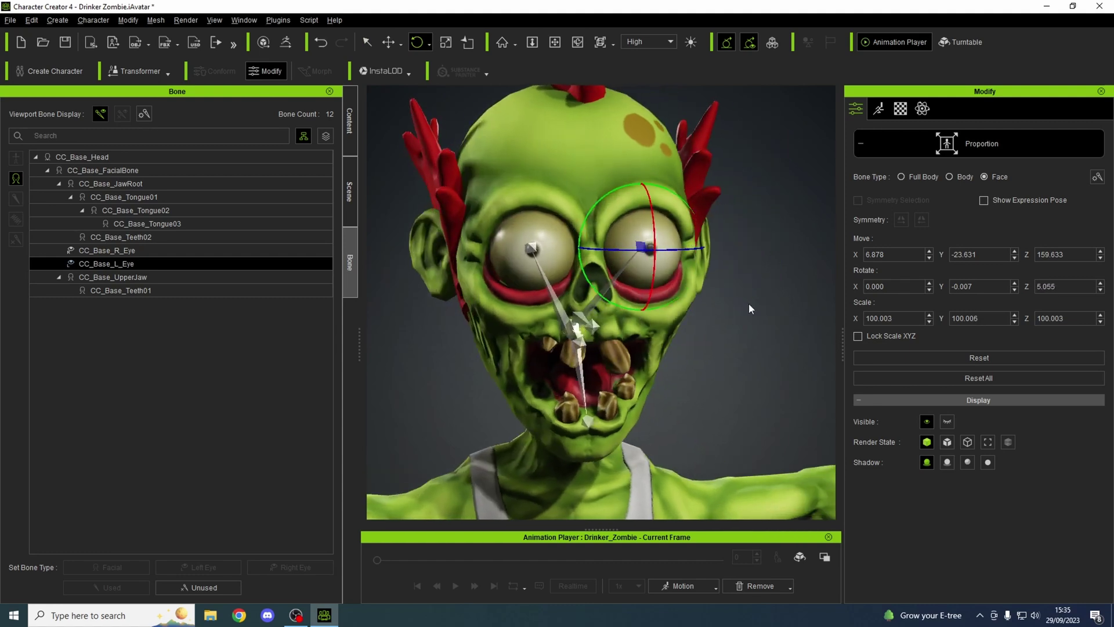
Step: Rotate the right eye bone to Z -5.961 and recentre the view on the zombie
left_click(532, 248)
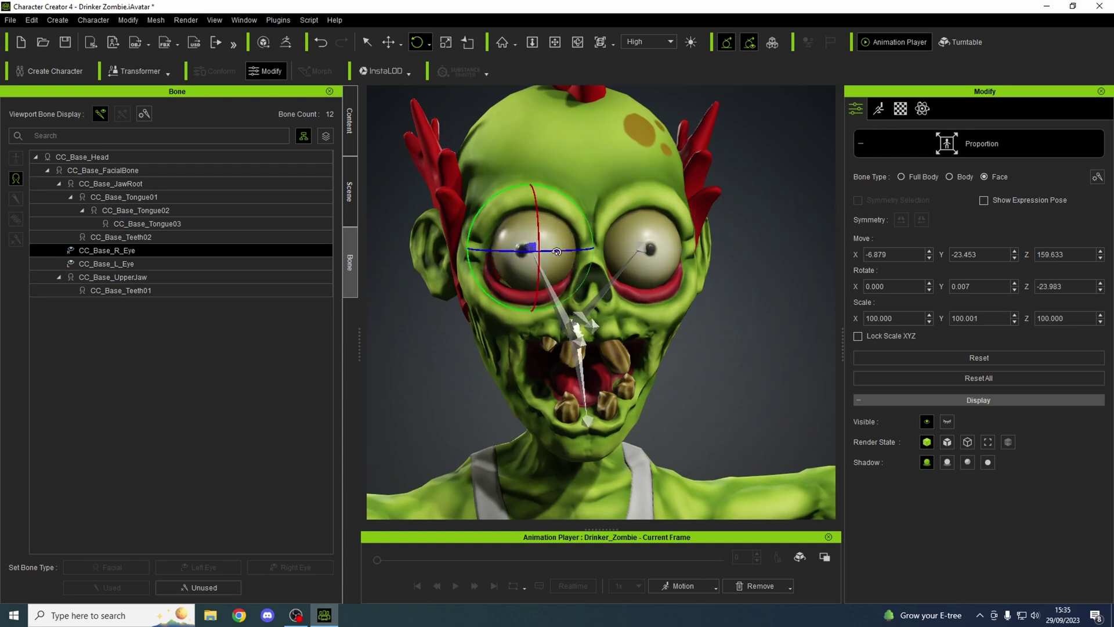
left_click_drag(564, 253, 577, 251)
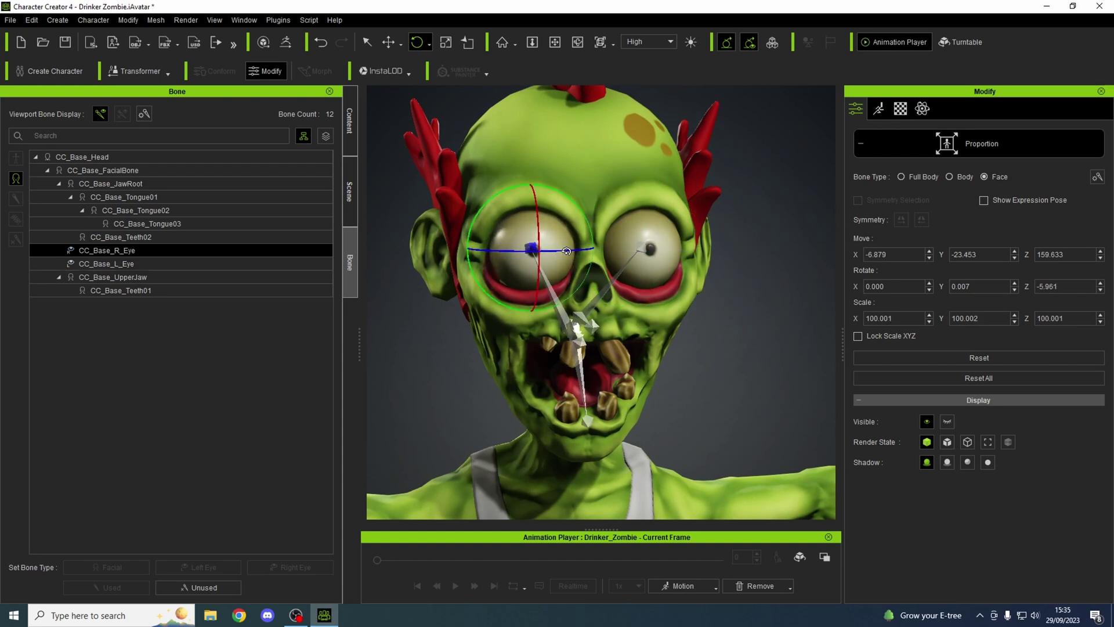
scroll(695, 305, "down", 6)
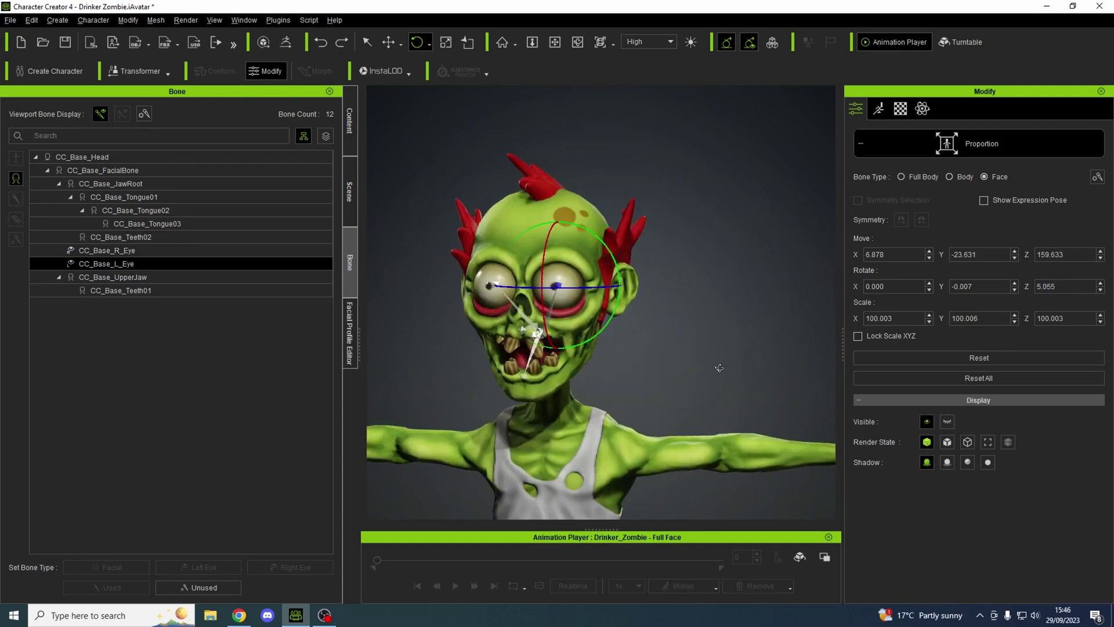
middle_click_drag(690, 364, 732, 351)
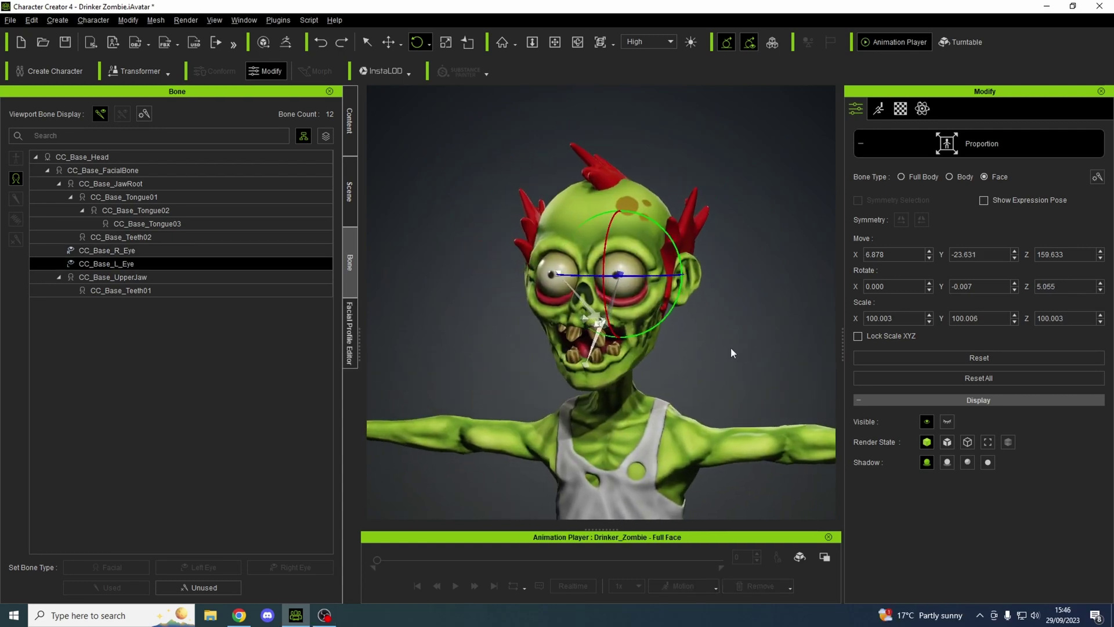
Step: Exit Proportion mode and open the Facial Profile Editor from the Motion tab
left_click(853, 147)
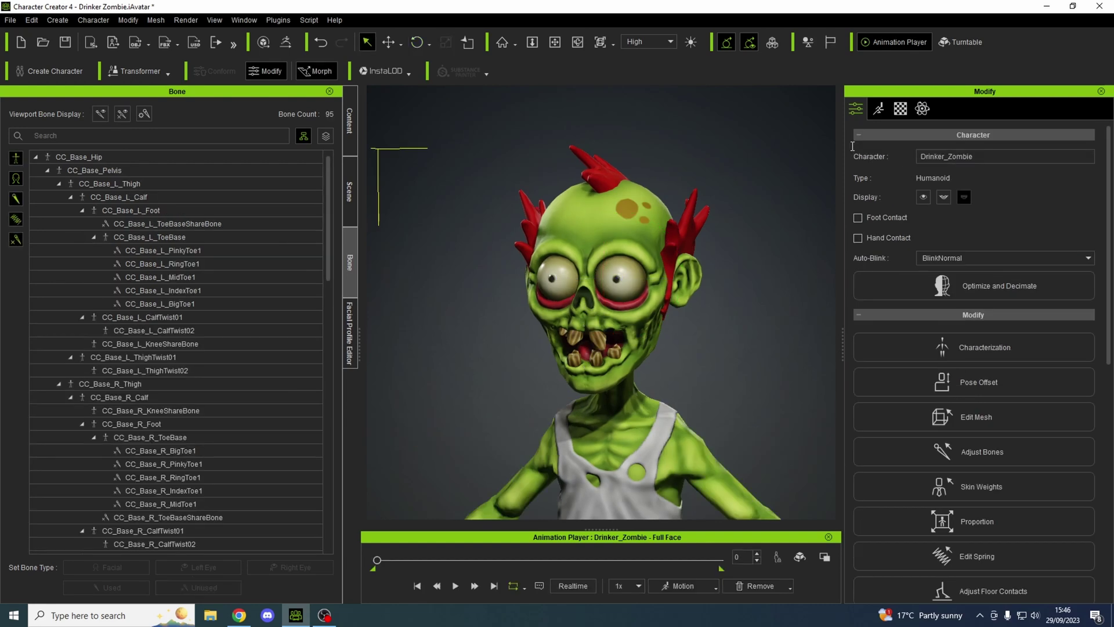
left_click(878, 114)
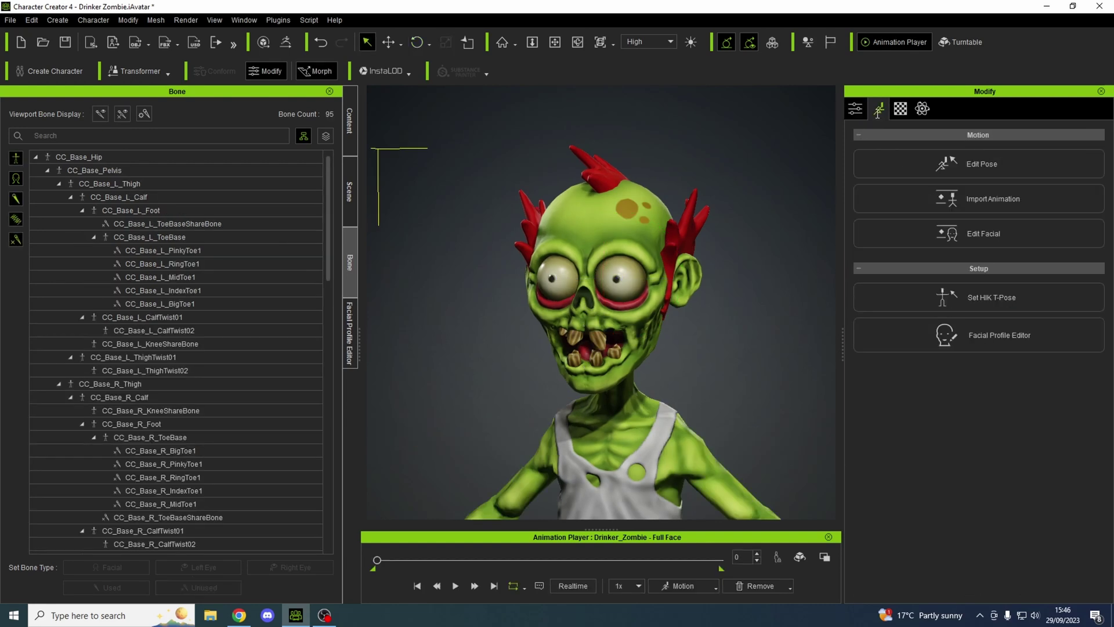
left_click(973, 341)
left_click(971, 340)
Step: Start editing expressions and show the Jaw expression sliders
left_click(355, 339)
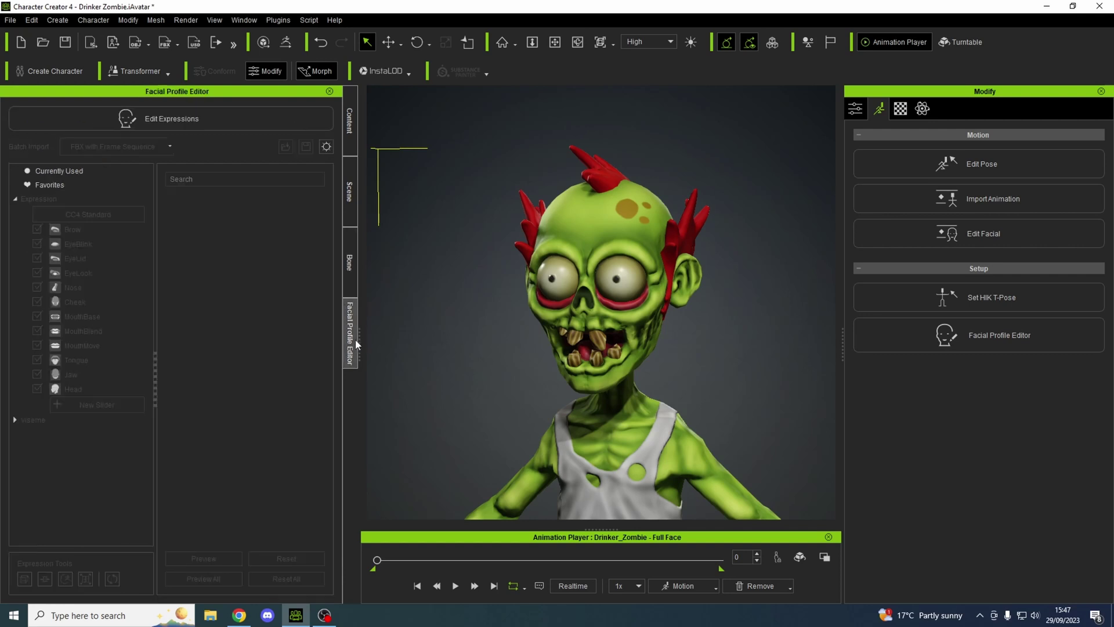
left_click(182, 123)
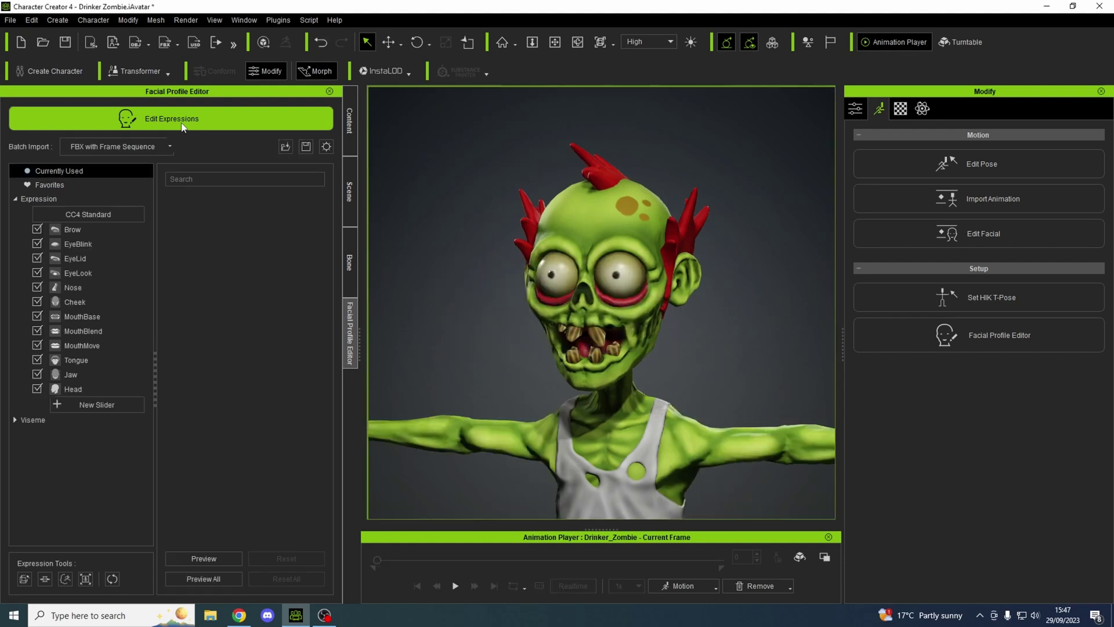
left_click(80, 371)
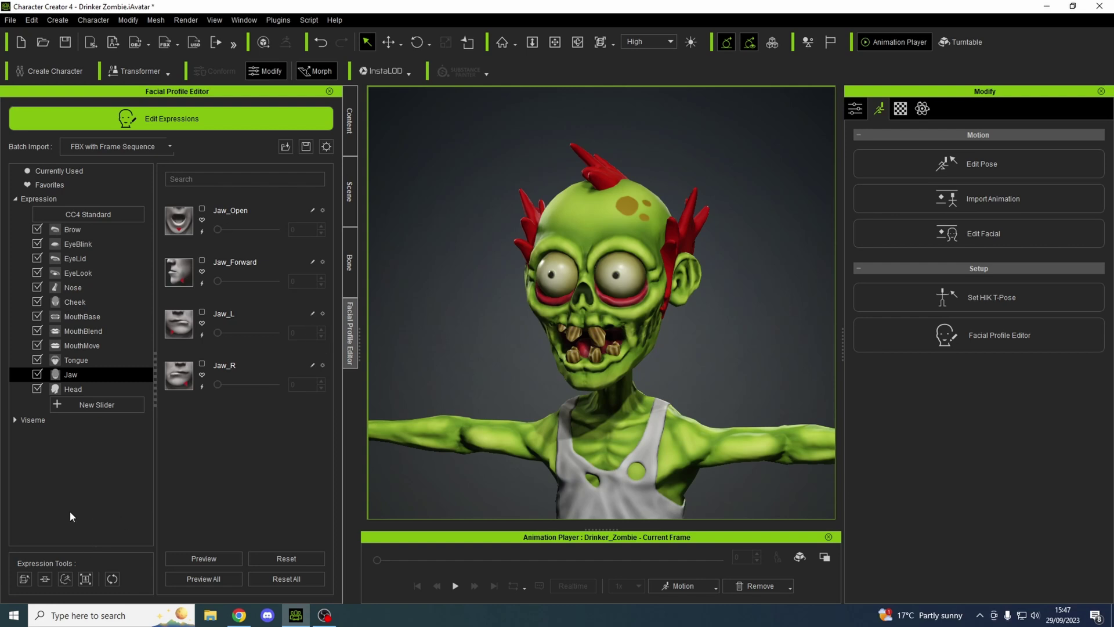
Step: Rotate the jaw bone to reshape the jaw pose, then test Jaw_Open and return it to 0
left_click(86, 580)
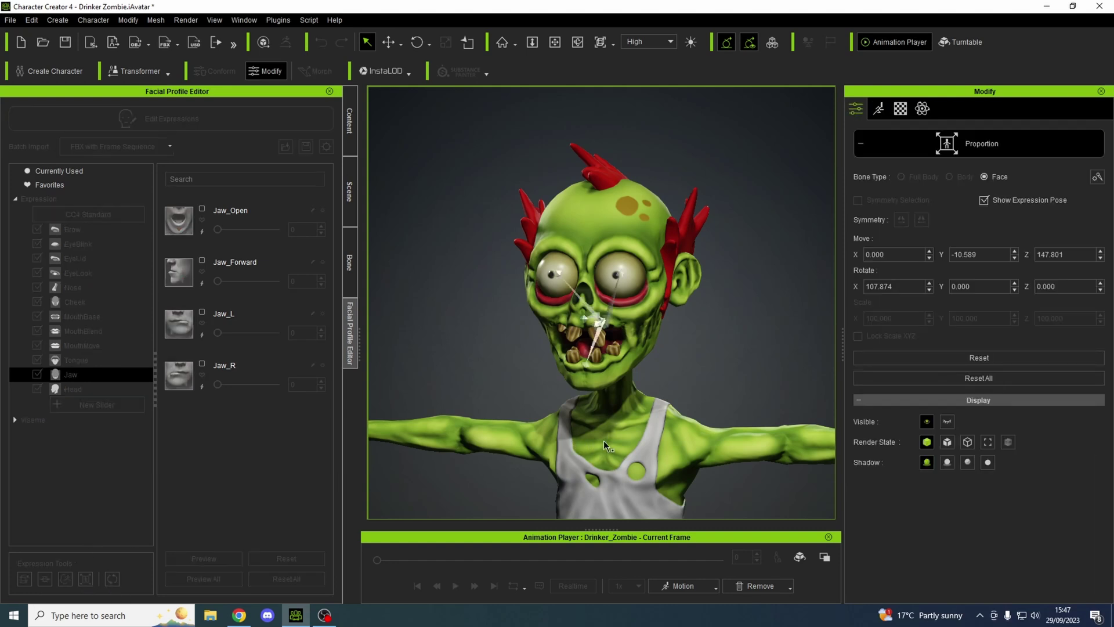
right_click_drag(603, 441, 567, 357)
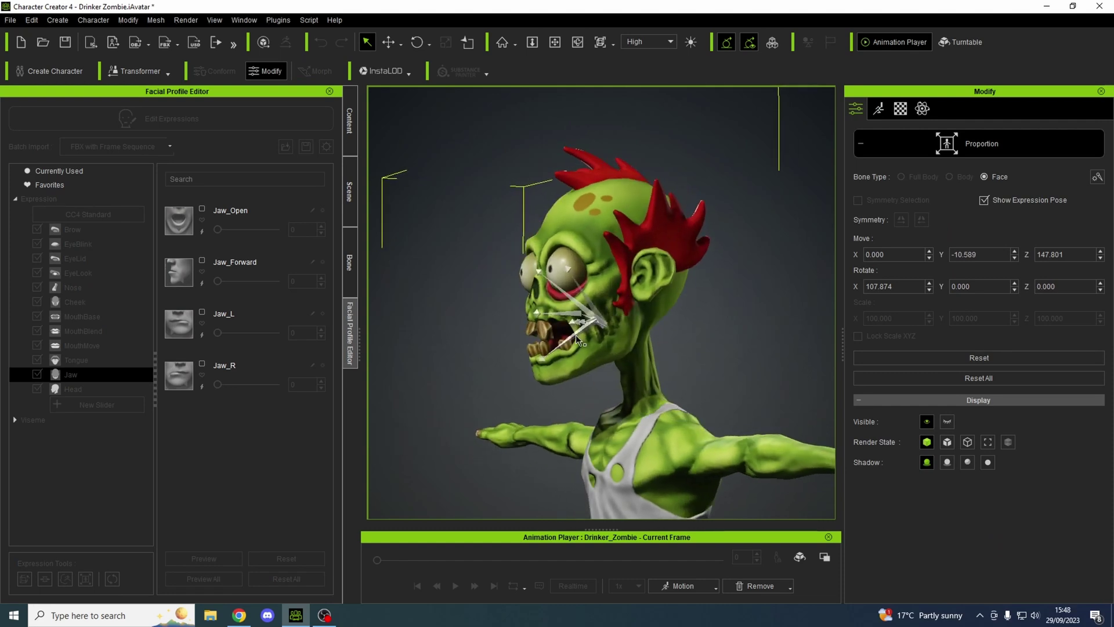
left_click(576, 336)
left_click(390, 43)
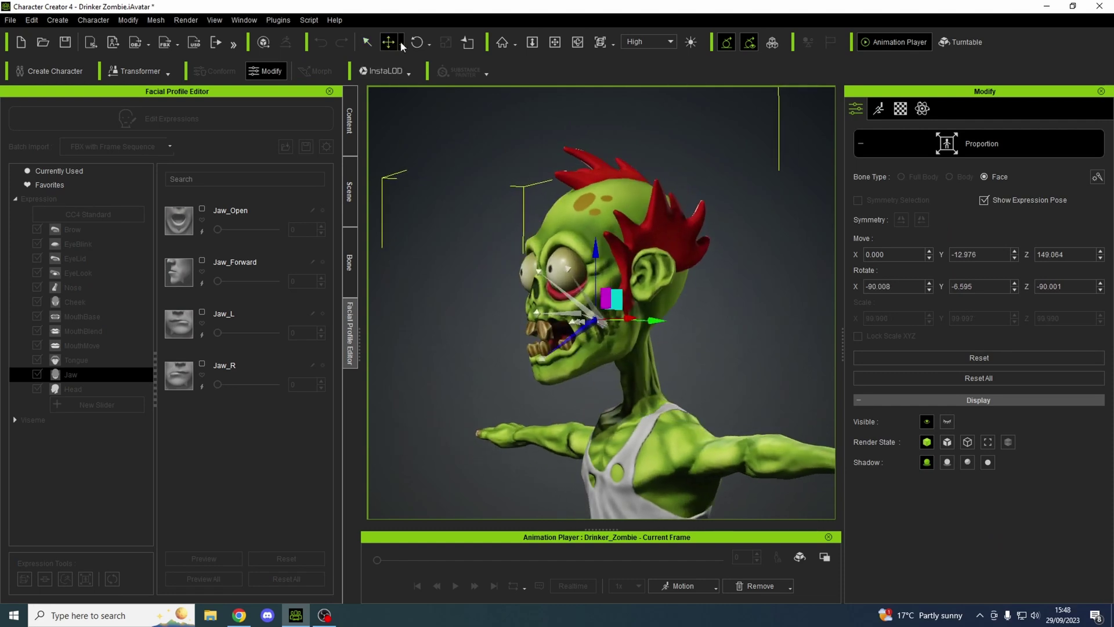
left_click(416, 42)
left_click_drag(559, 267, 554, 280)
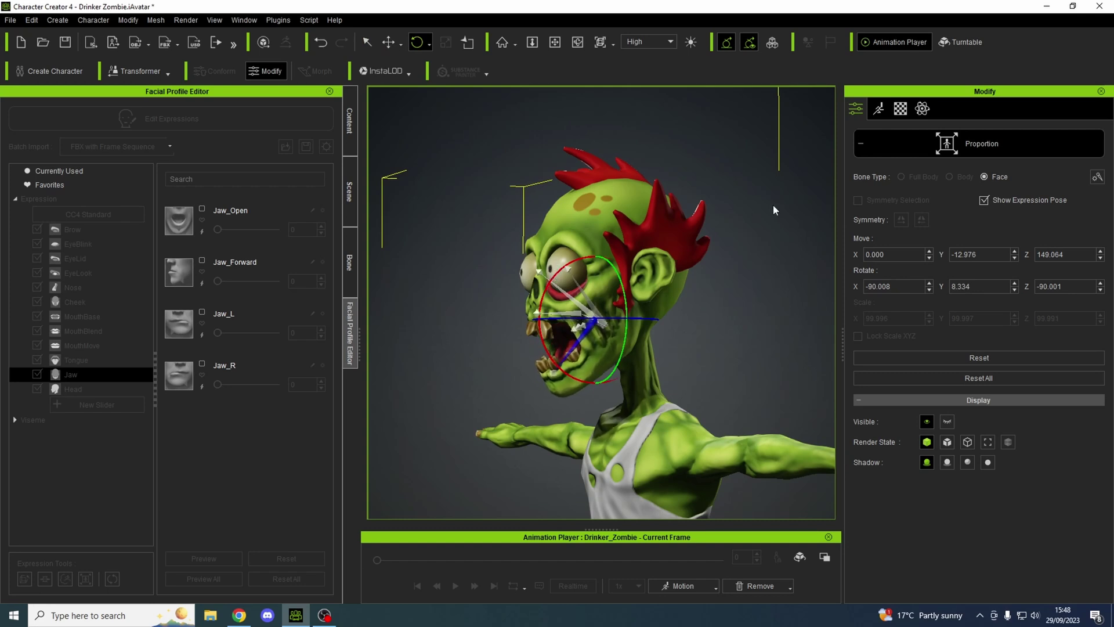
left_click(859, 142)
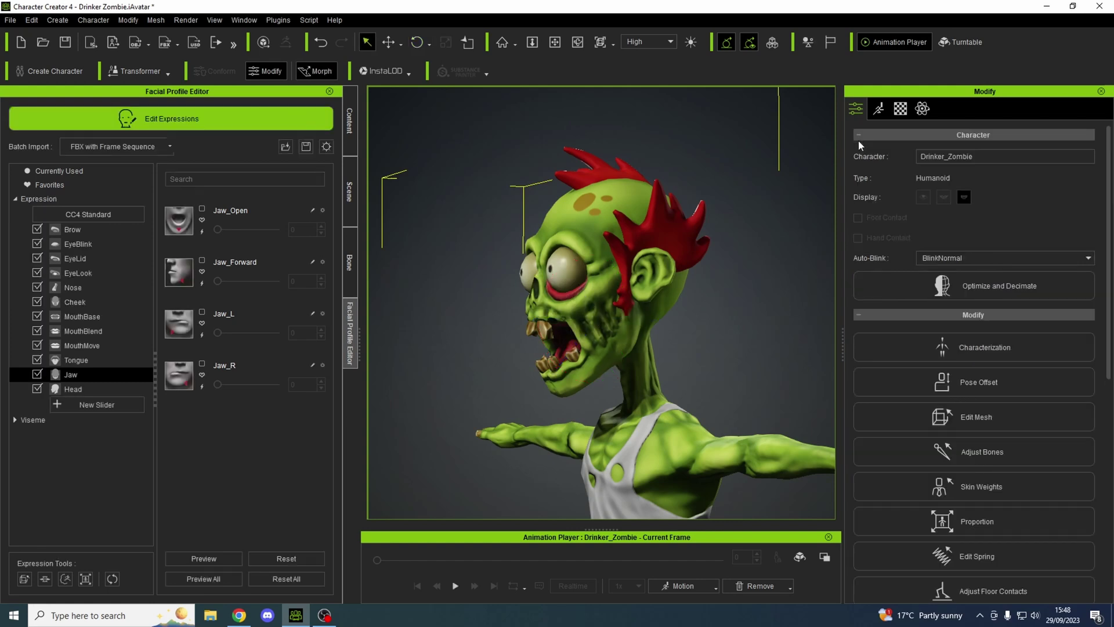
left_click(203, 232)
left_click_drag(277, 231, 165, 219)
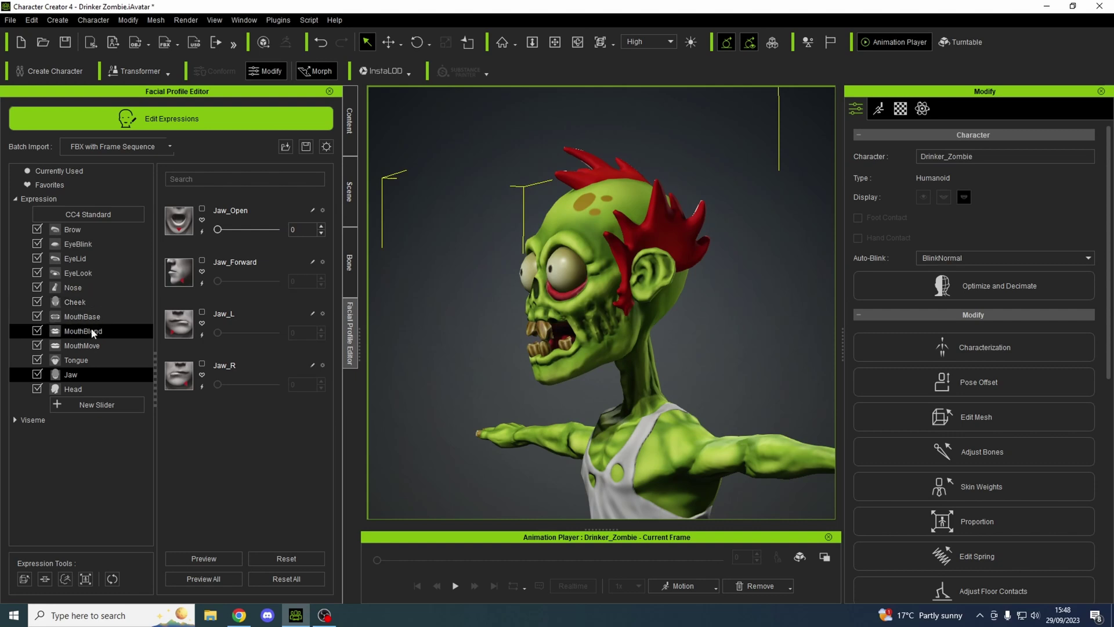
Step: Show the EyeLook sliders and rotate the eye bone in face Proportion editing
left_click(87, 273)
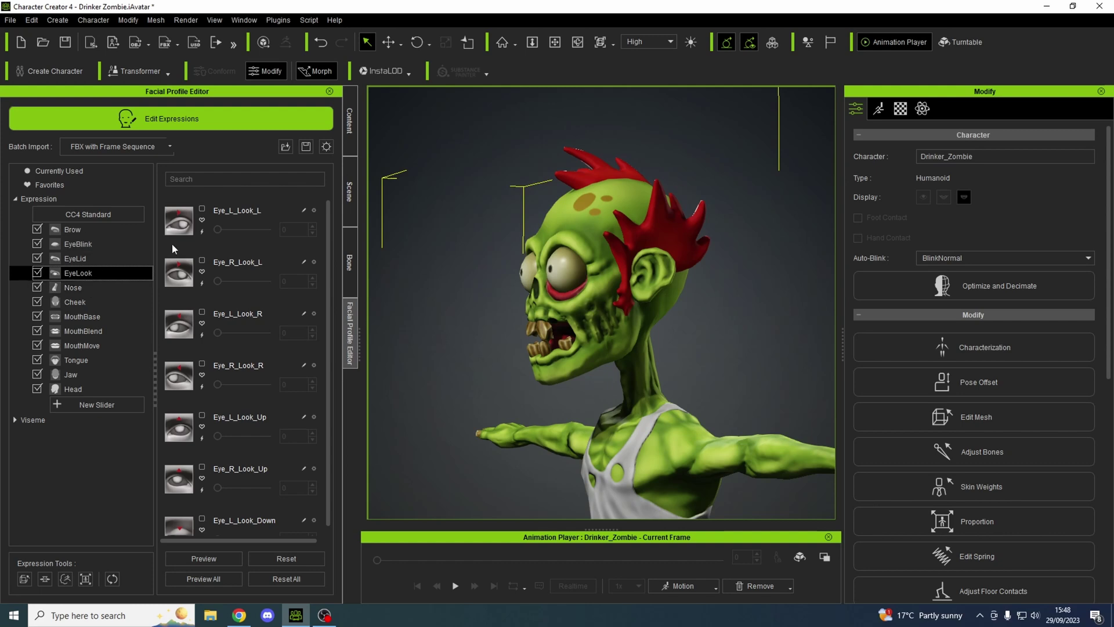
right_click_drag(448, 391, 589, 380)
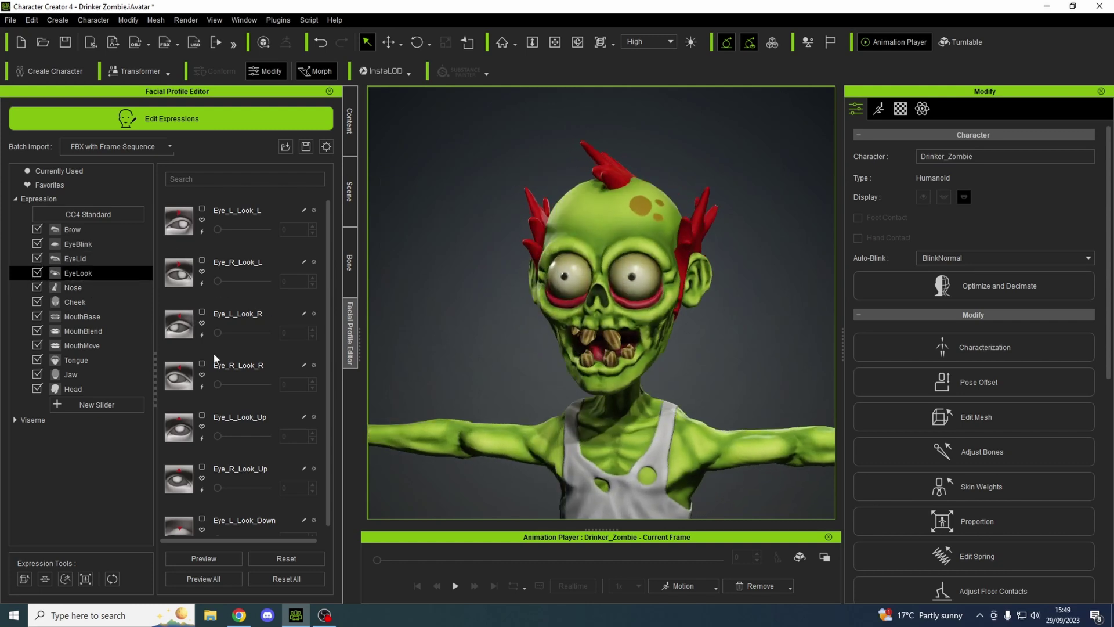
left_click(85, 579)
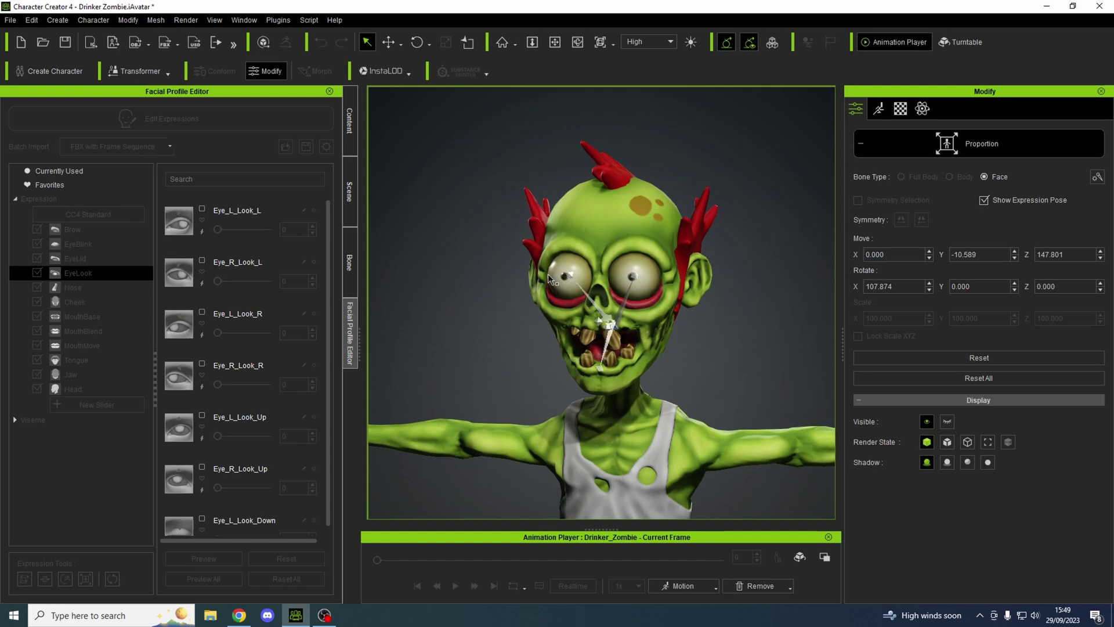
left_click(570, 273)
left_click(418, 42)
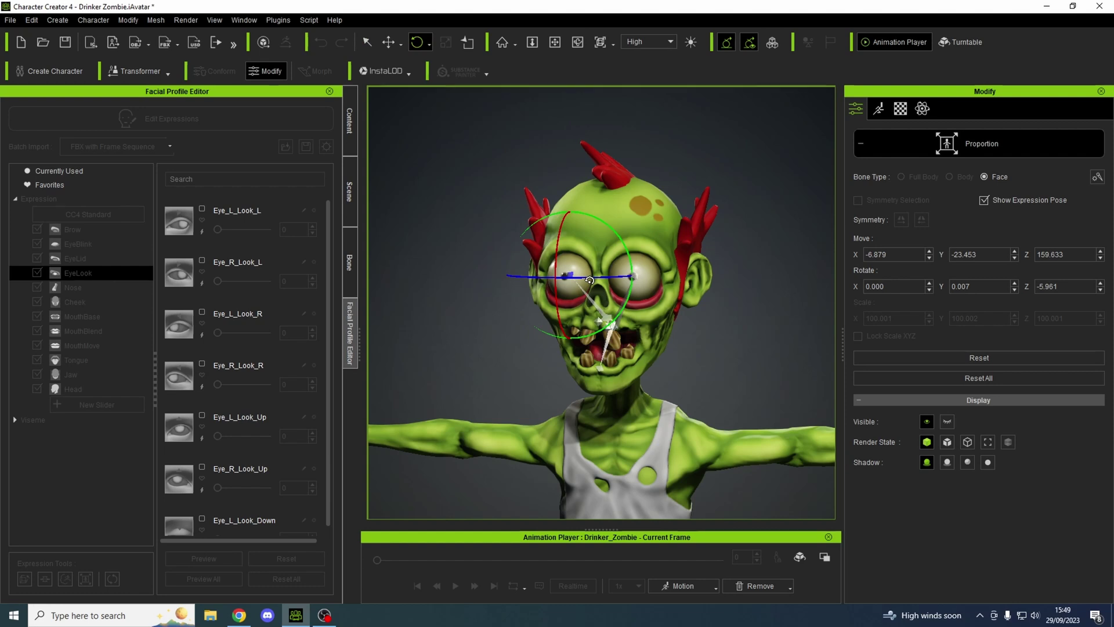
left_click_drag(590, 280, 575, 280)
left_click(859, 144)
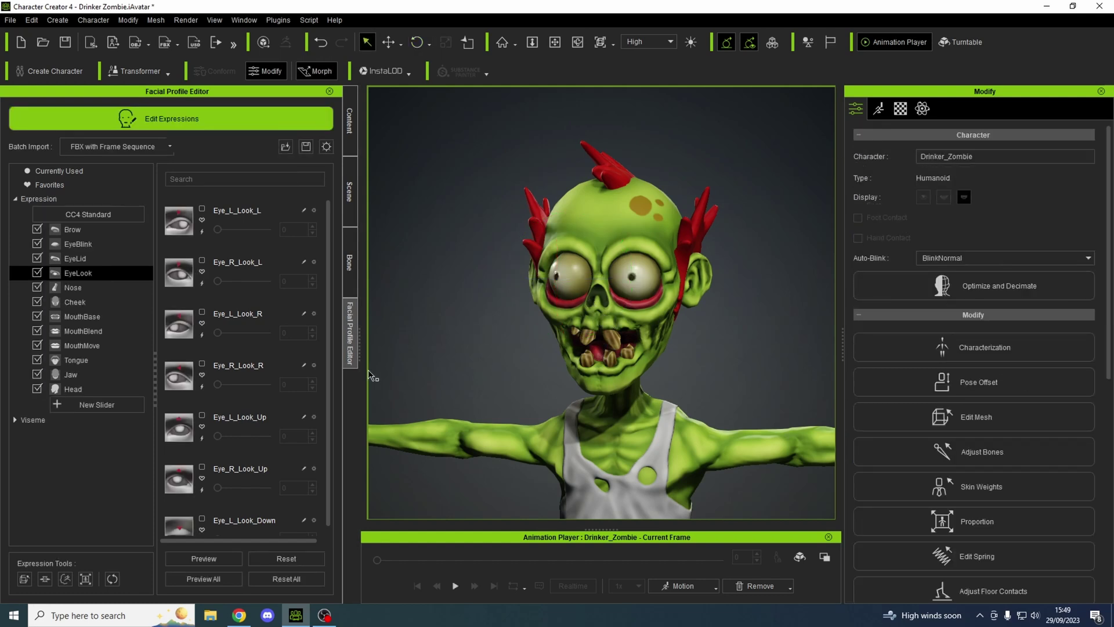
Step: Preview Eye_R_Look_R, then rotate the right eye bone further to Z 20.036
left_click(203, 388)
left_click_drag(267, 384, 215, 384)
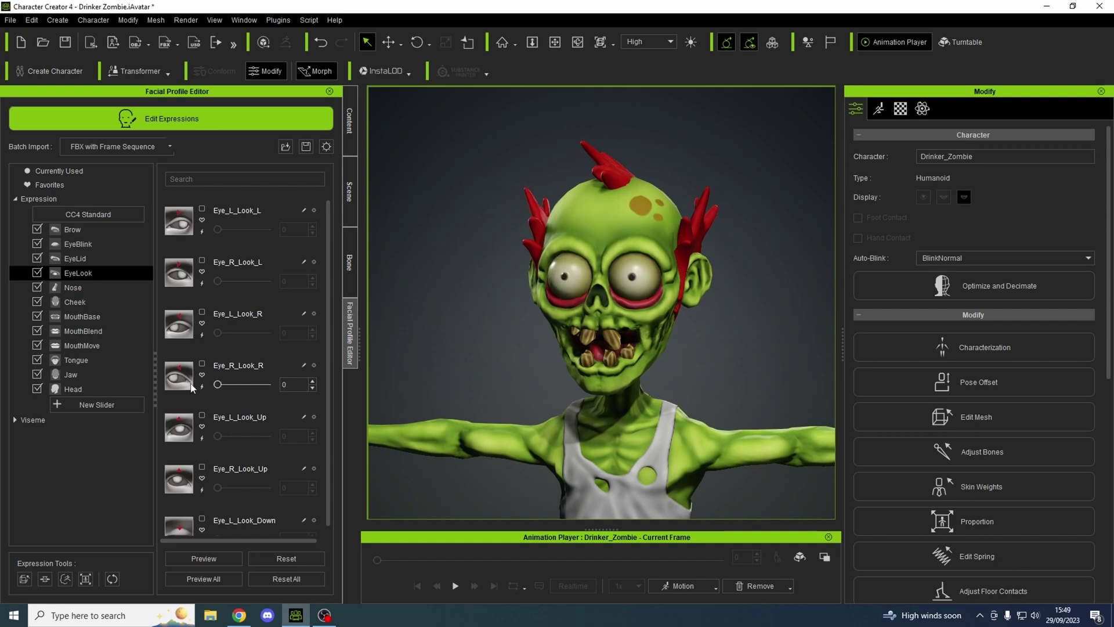
left_click(86, 581)
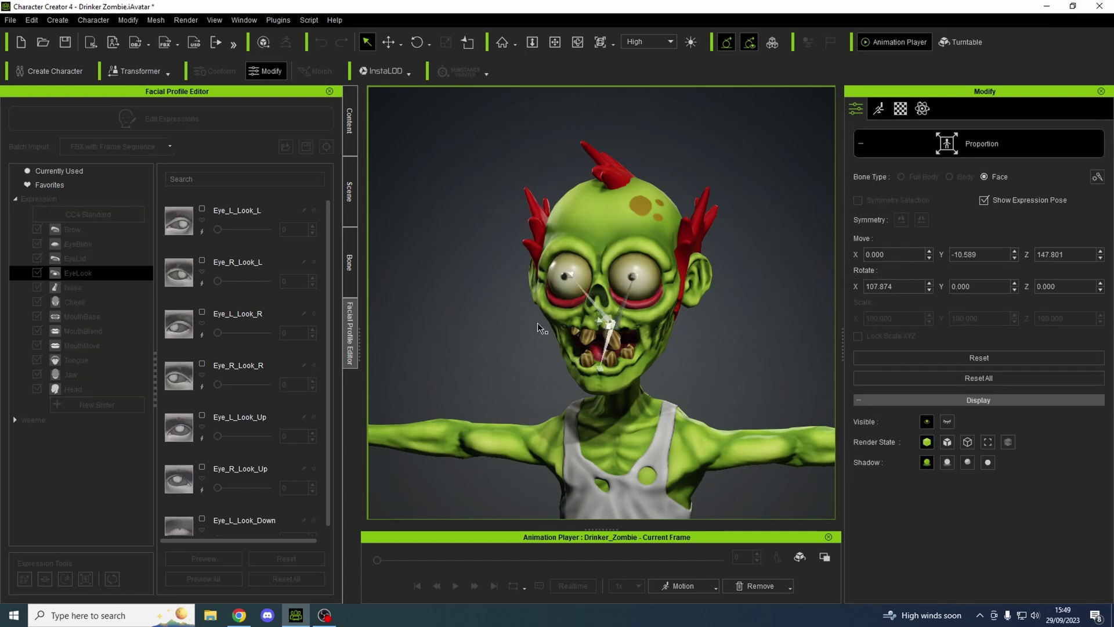
left_click(569, 276)
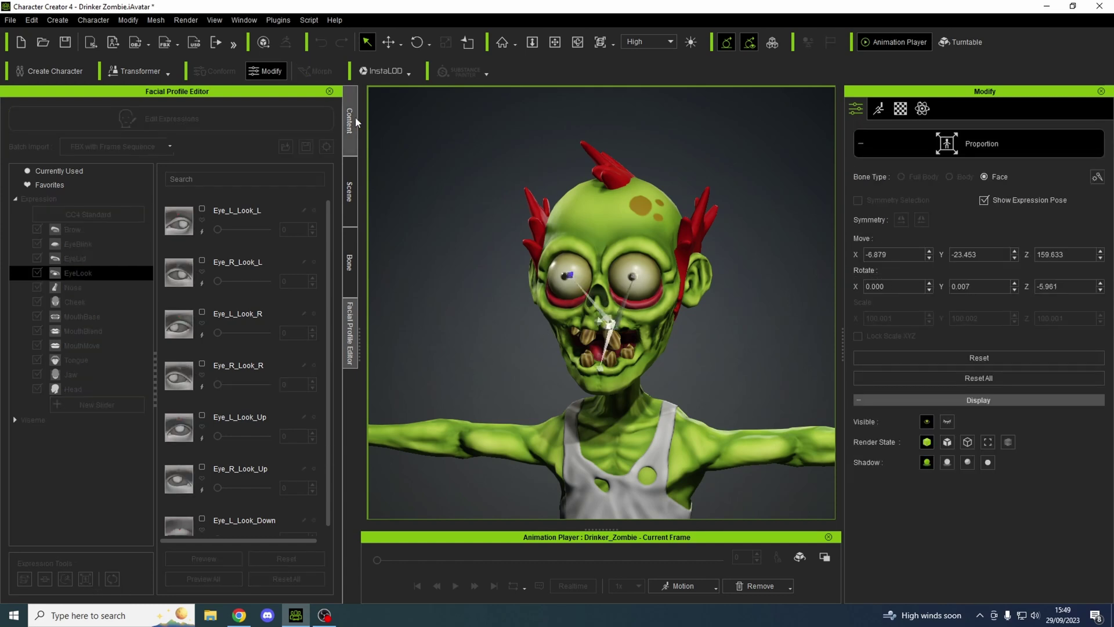
left_click(417, 42)
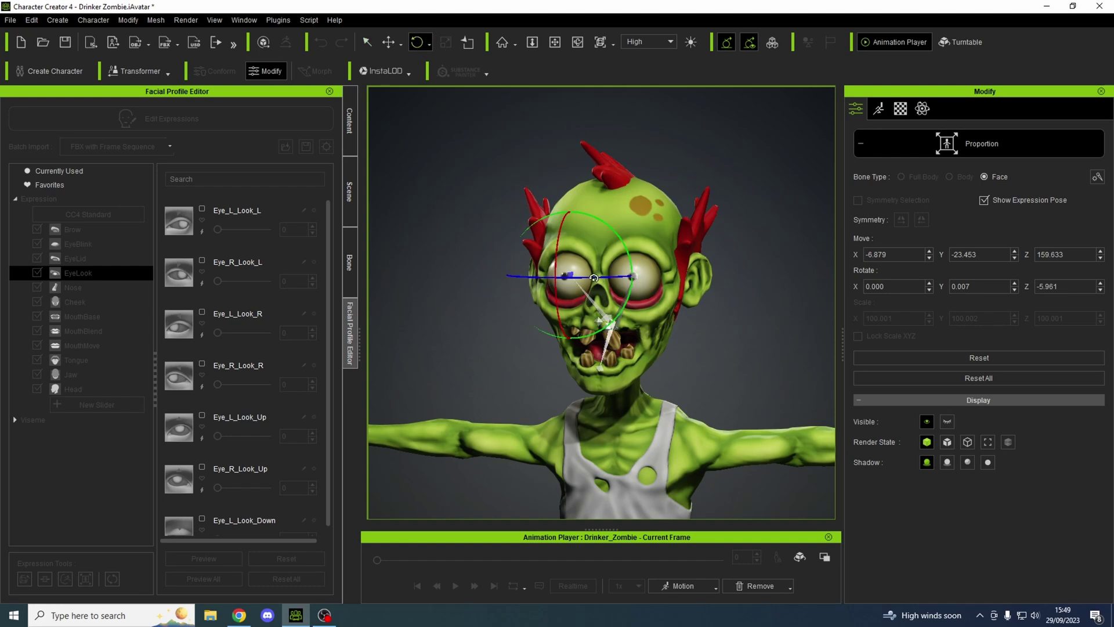
left_click_drag(602, 277, 608, 278)
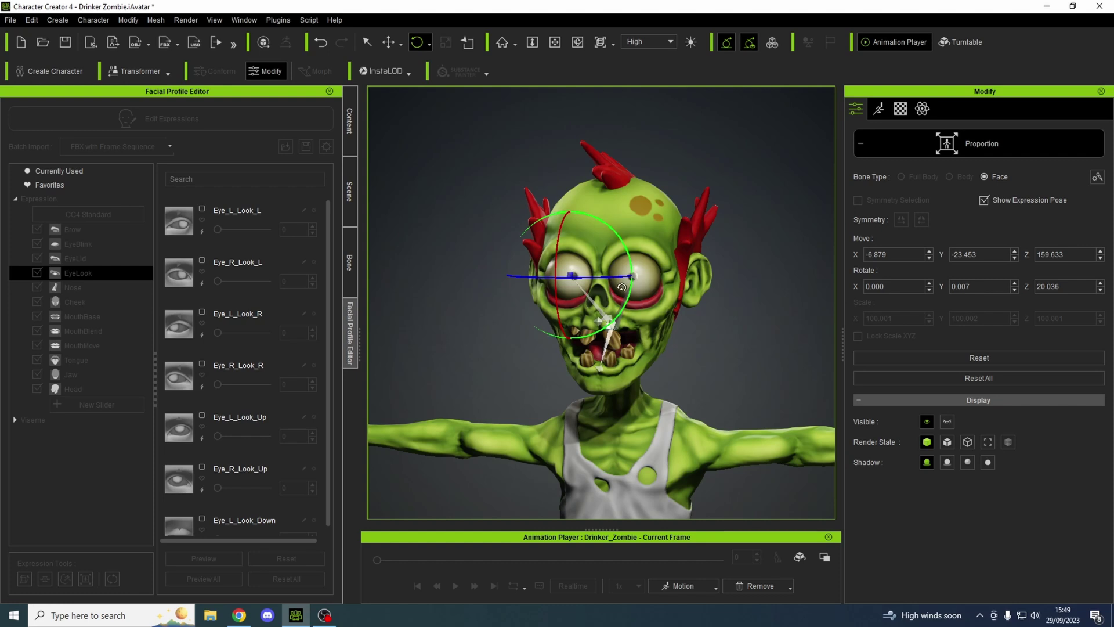
left_click(861, 144)
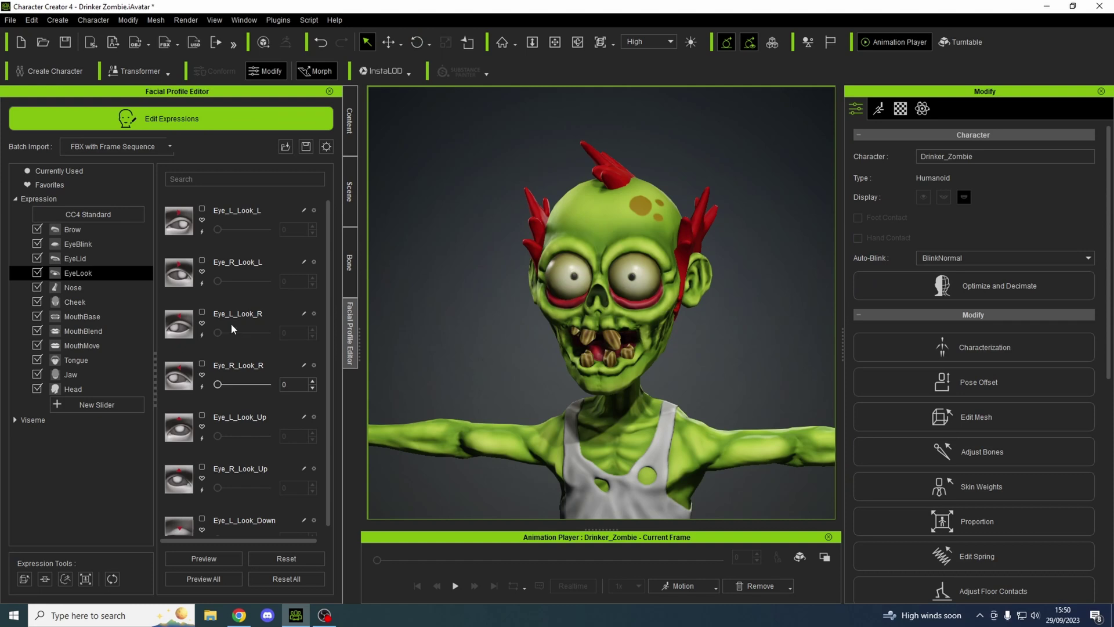
Step: Set Eye_R_Look_L to a slight gaze and rotate its eye bone to aim the look
left_click(202, 283)
left_click_drag(264, 283, 217, 280)
mouse_move(218, 384)
left_mouse_down()
mouse_move(273, 382)
mouse_move(206, 382)
left_mouse_up()
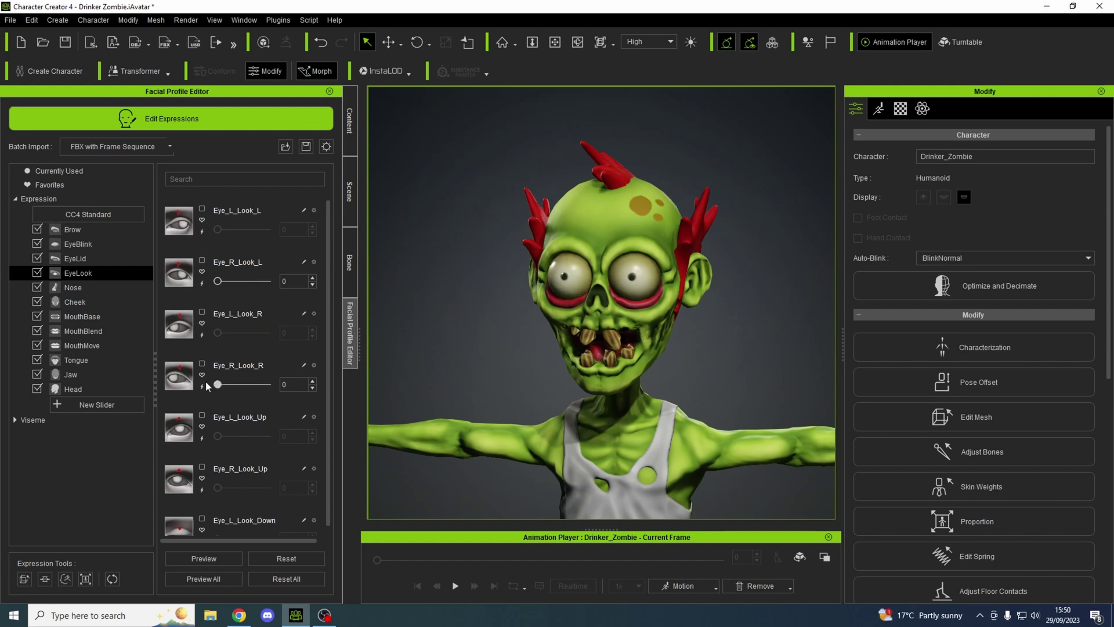
left_click_drag(222, 280, 218, 281)
left_click(87, 577)
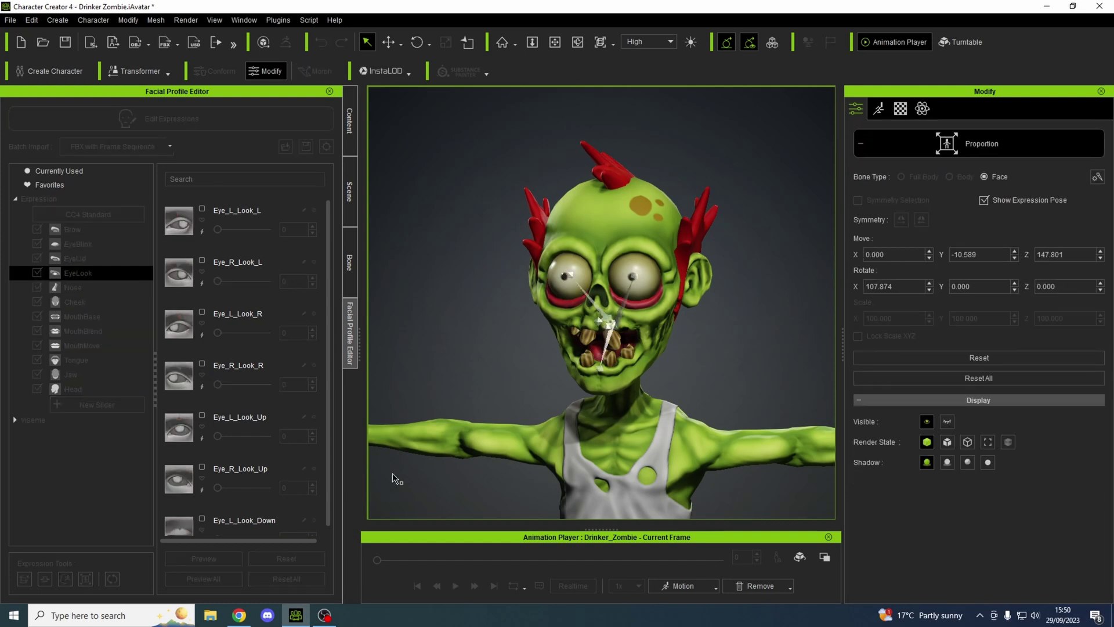
left_click(633, 276)
left_click(416, 42)
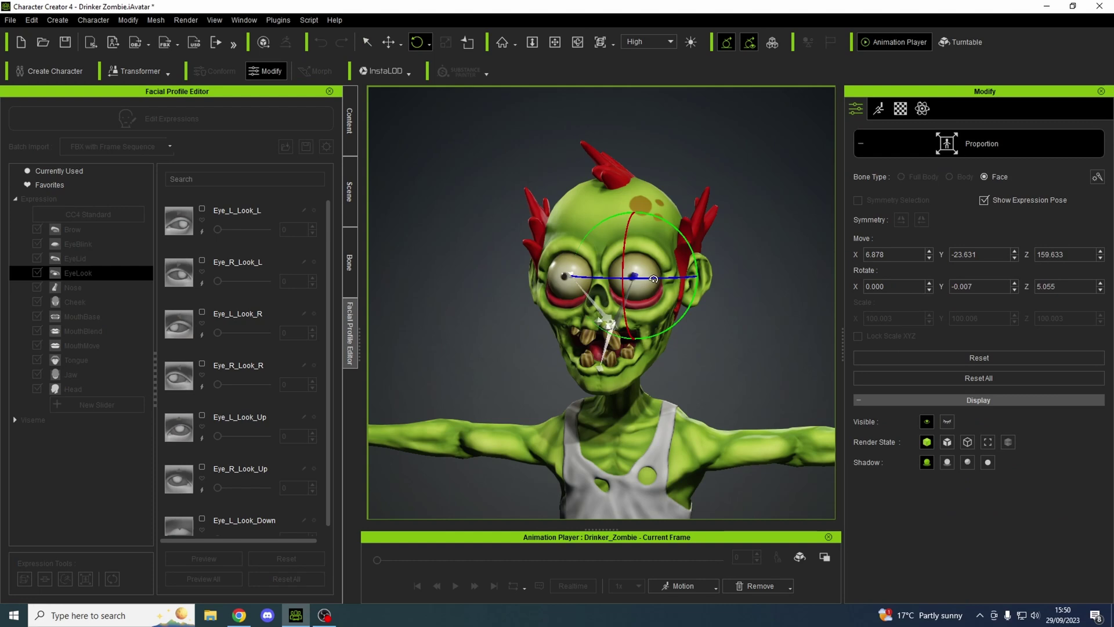
left_click_drag(654, 279, 637, 277)
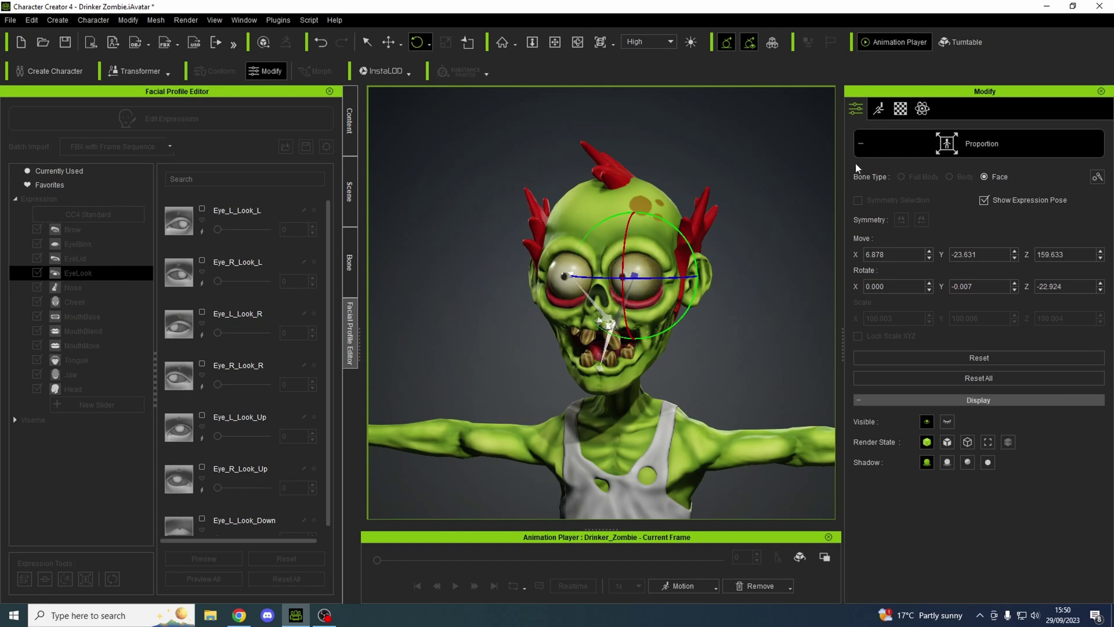
left_click(860, 144)
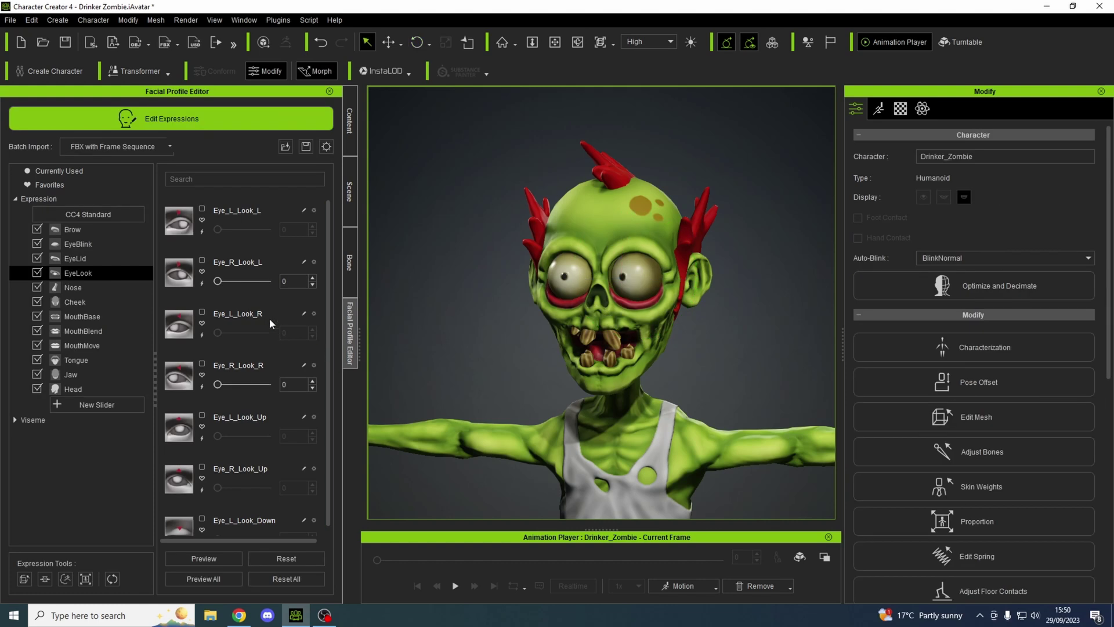
Step: Rotate the eye bone for Eye_L_Look_R to Z 33.057, then preview Eye_L_Look_L back to 0
left_click(202, 335)
left_click_drag(267, 333, 175, 325)
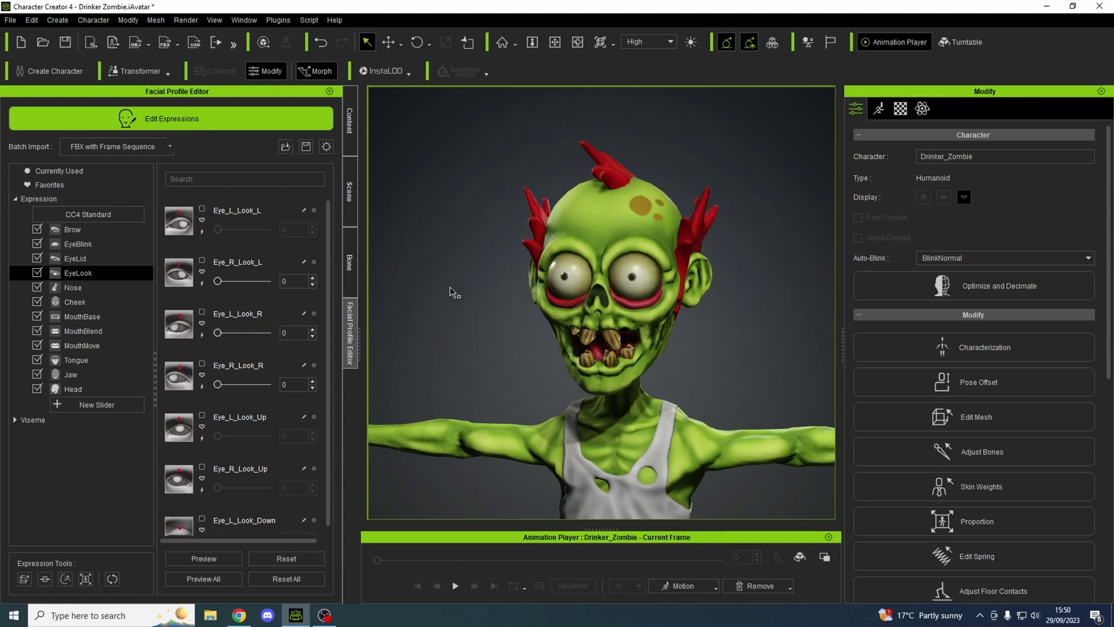
left_click(87, 580)
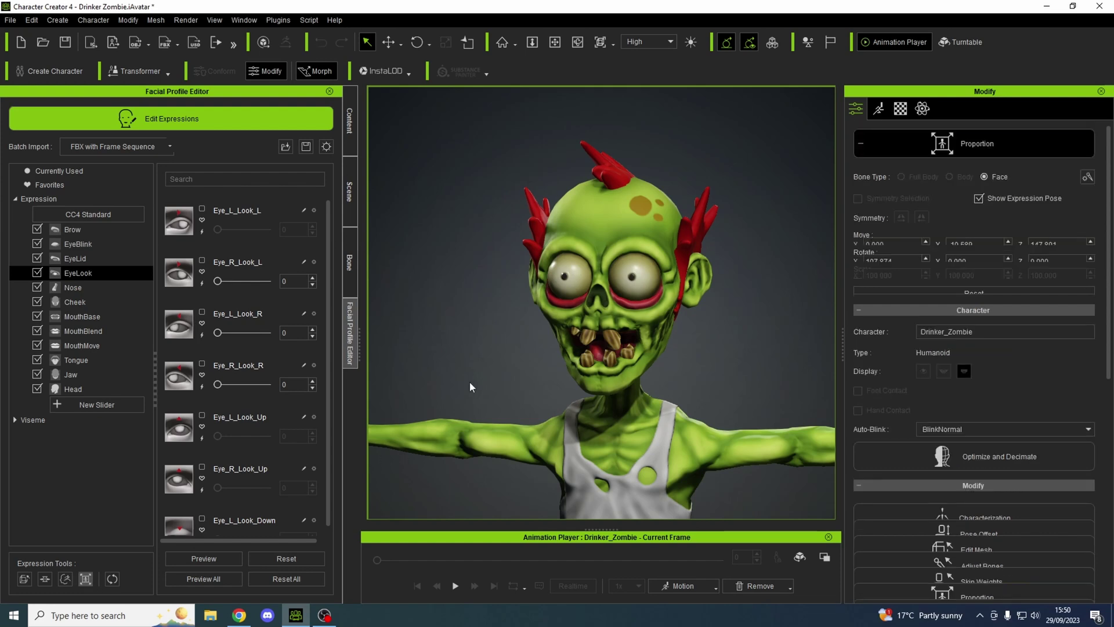
left_click(633, 276)
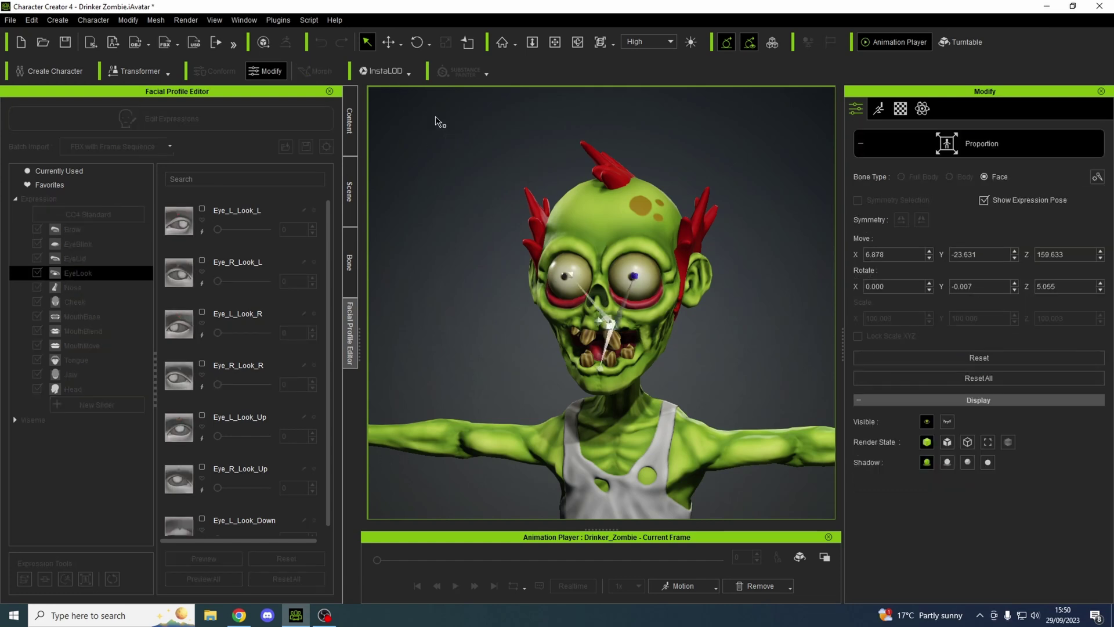
left_click(417, 41)
left_click_drag(639, 279, 656, 278)
left_click(656, 279)
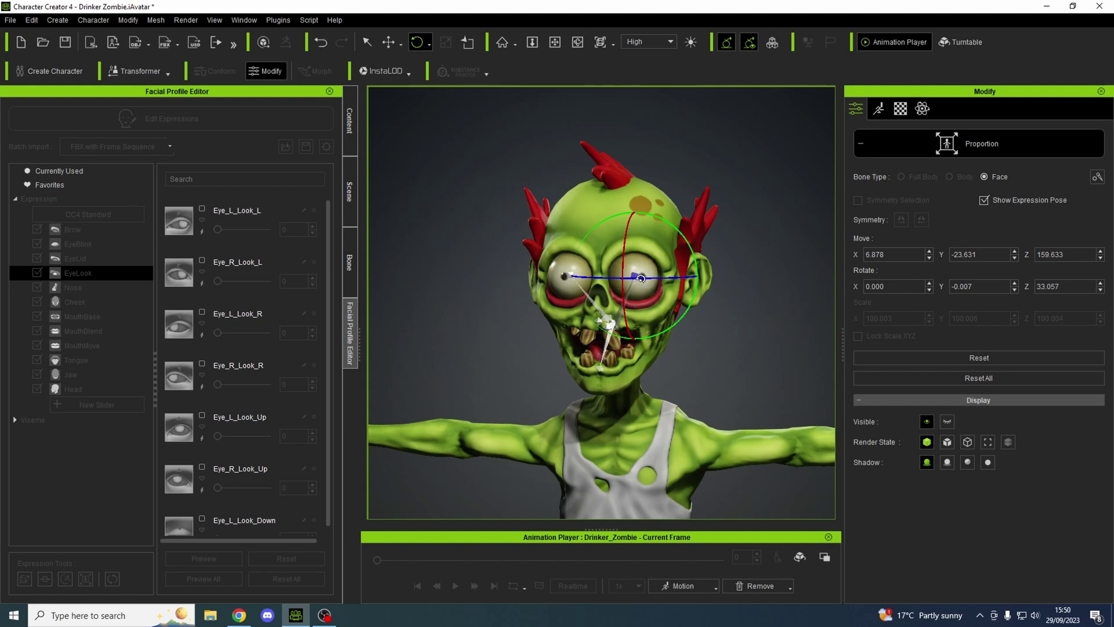
left_click(859, 143)
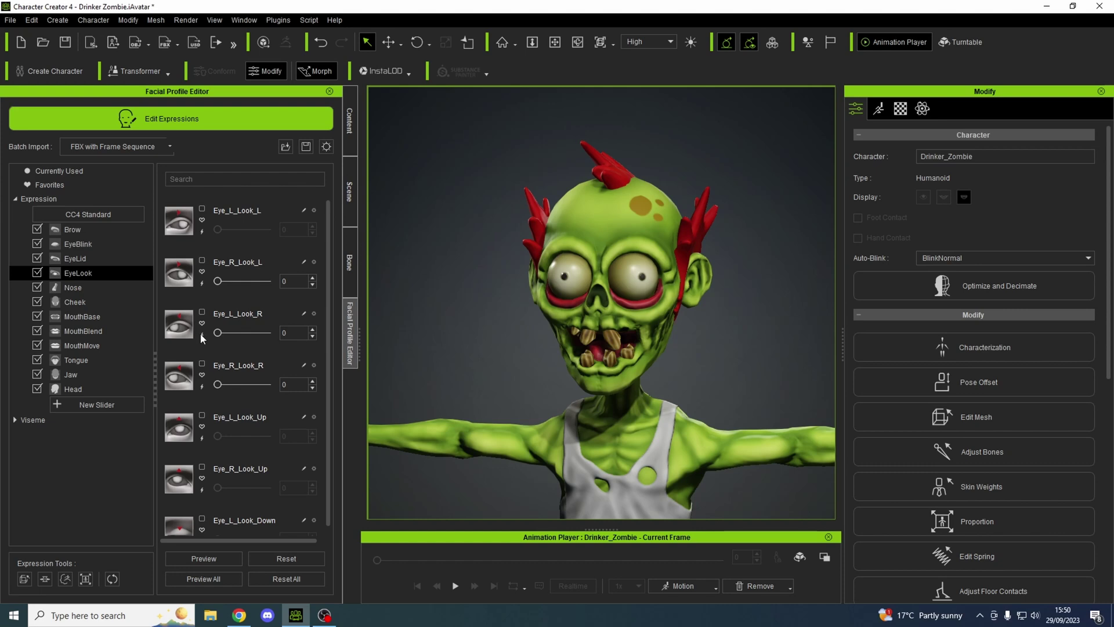
left_click(203, 232)
left_click_drag(280, 225, 149, 221)
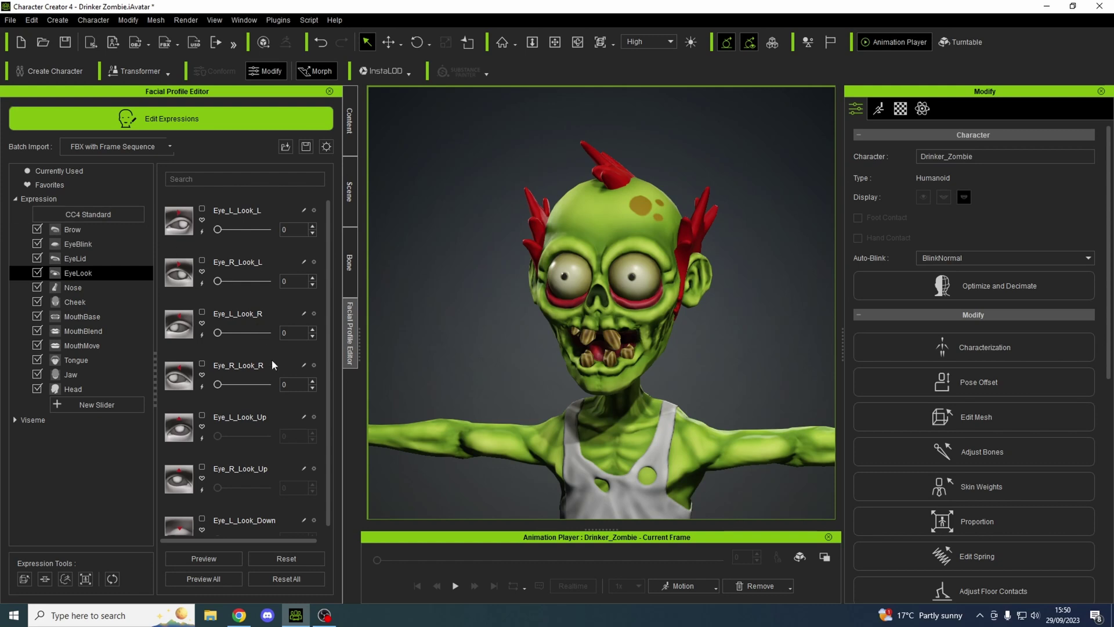
Step: Exit expression editing and load Motion > Calibration > Facial Rig > Full Face
left_click(160, 120)
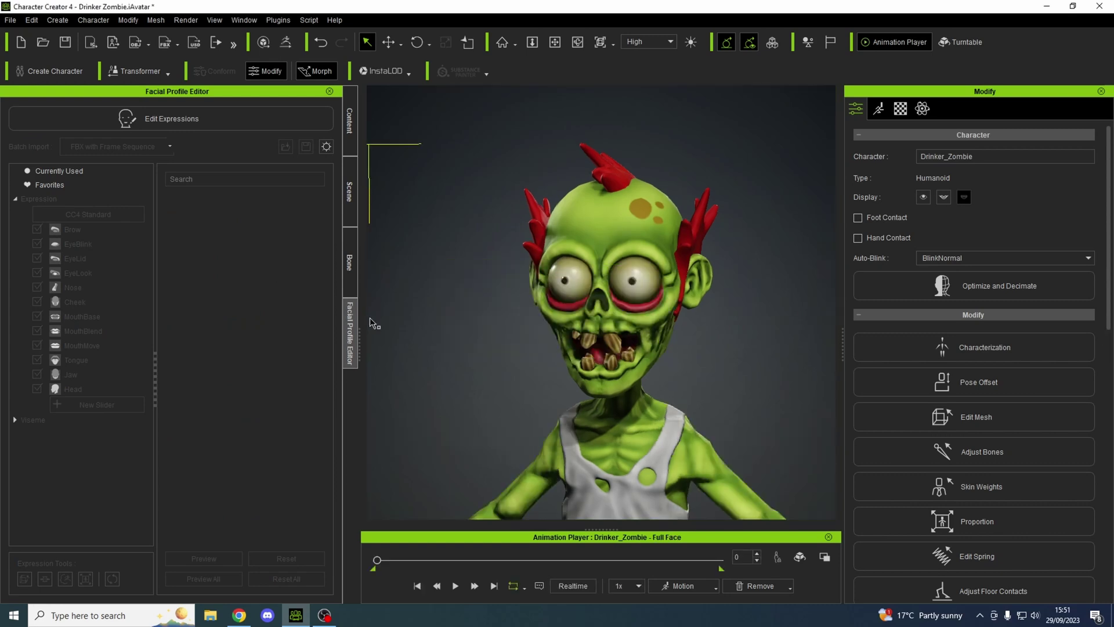
left_click(716, 587)
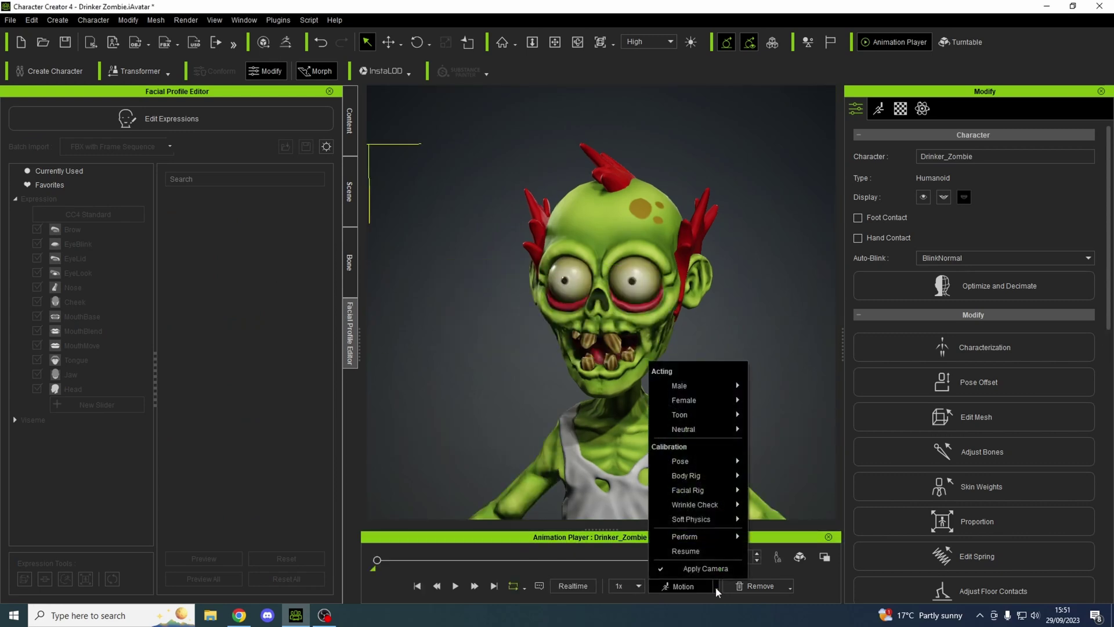
mouse_move(708, 520)
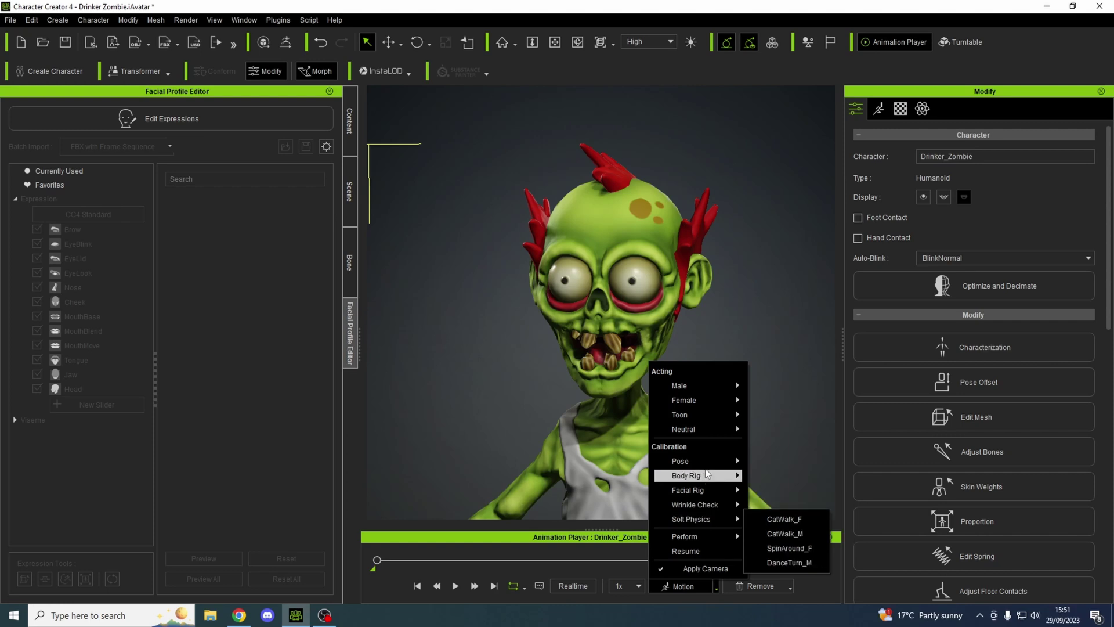
mouse_move(709, 490)
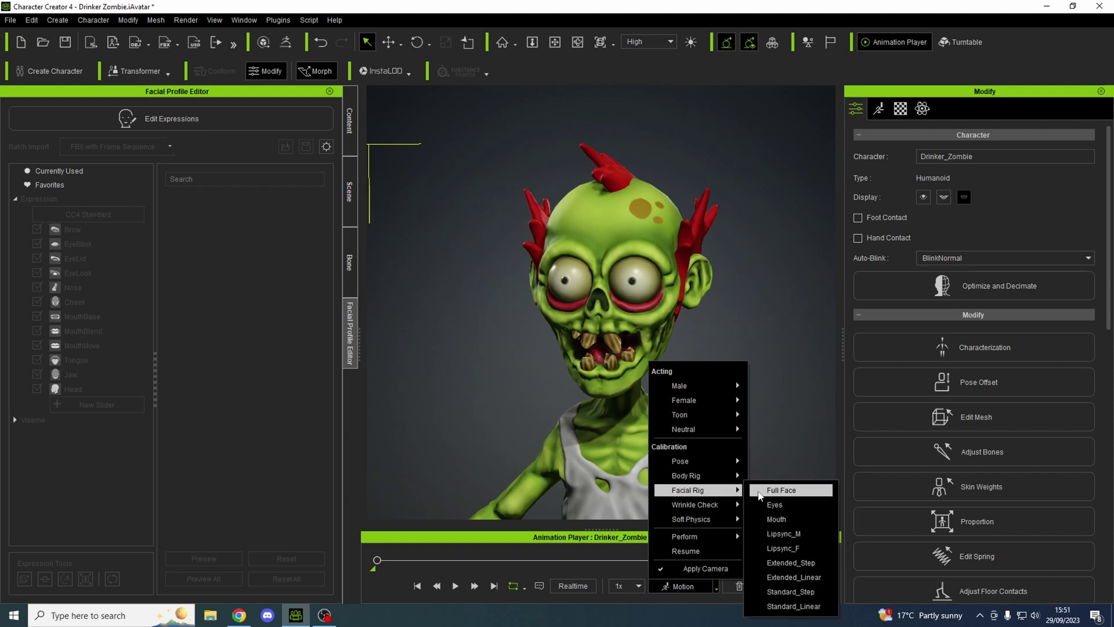
left_click(772, 492)
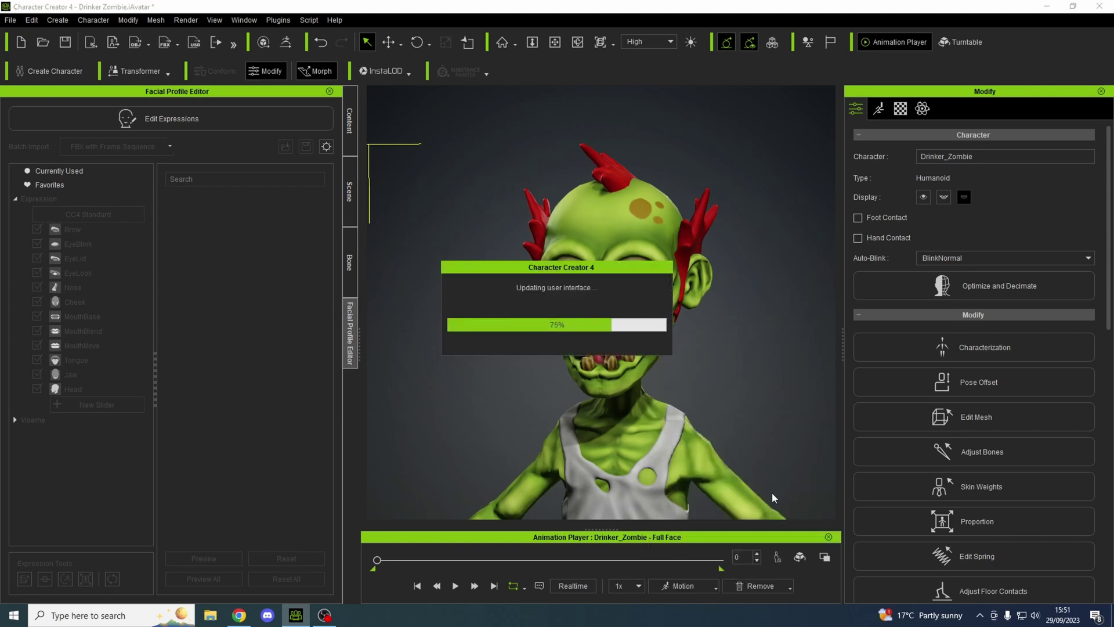
Step: Play the Full Face calibration and skip ahead to around frame 1207
left_click(454, 586)
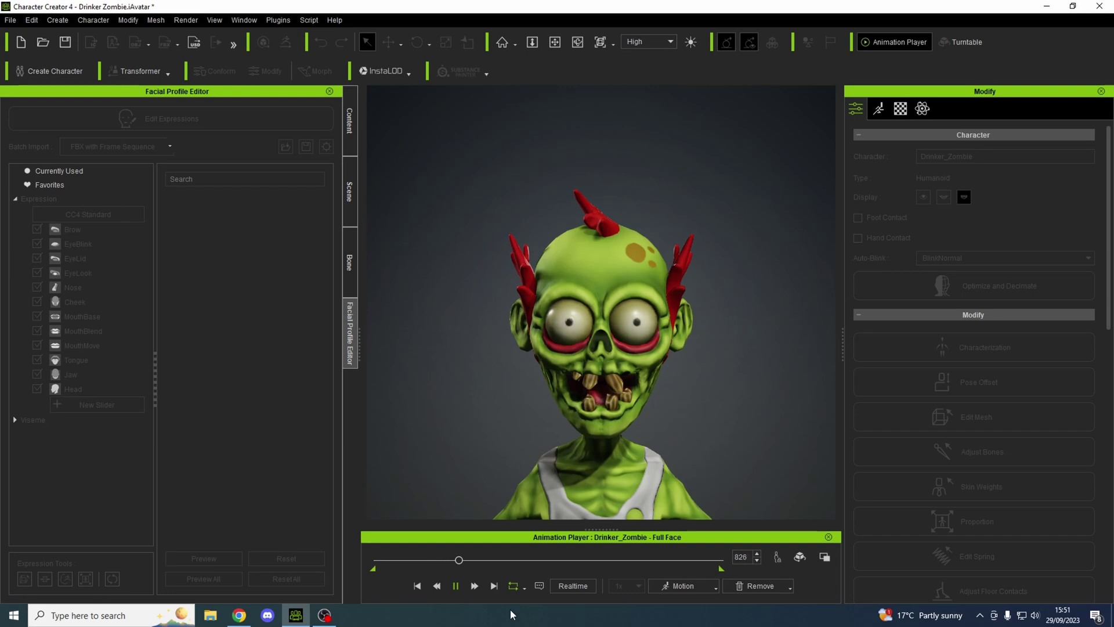
left_click(482, 559)
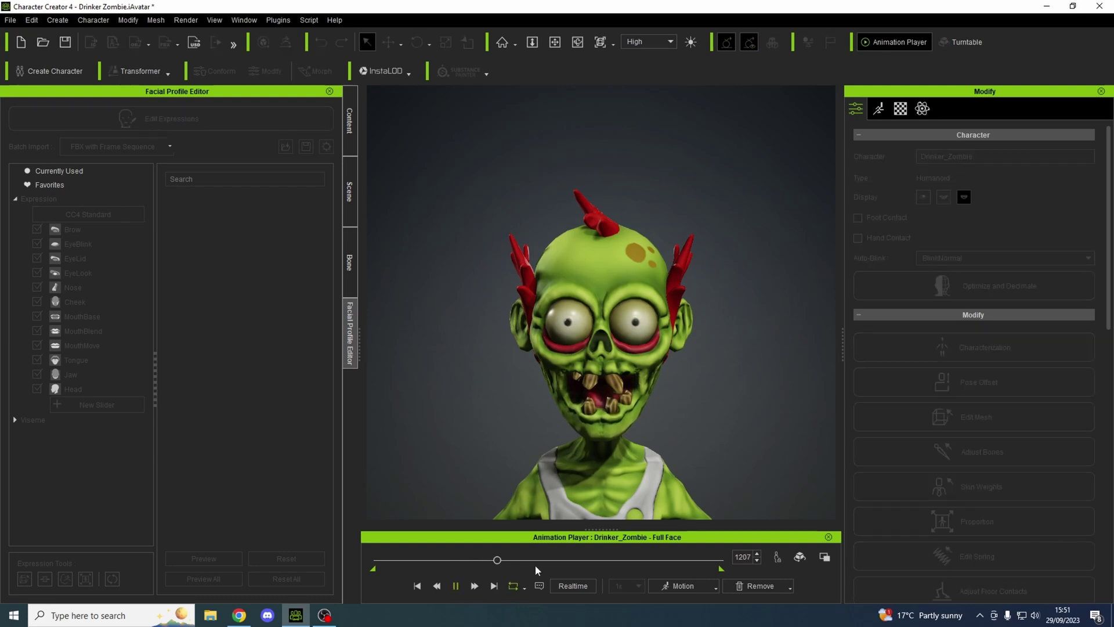